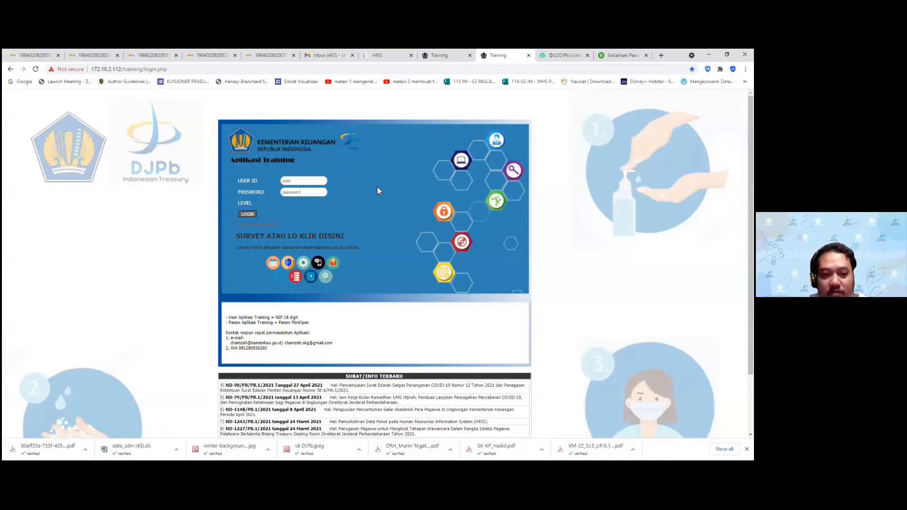
Reload the login page and open the LO training login via 'SURVEY ATAU LO KLIK DISINI' in a new tab
click(35, 69)
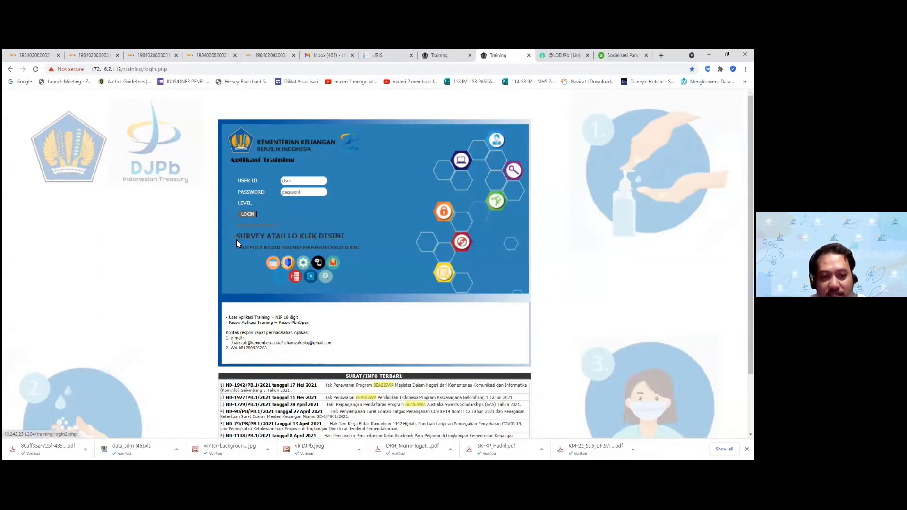
click(318, 241)
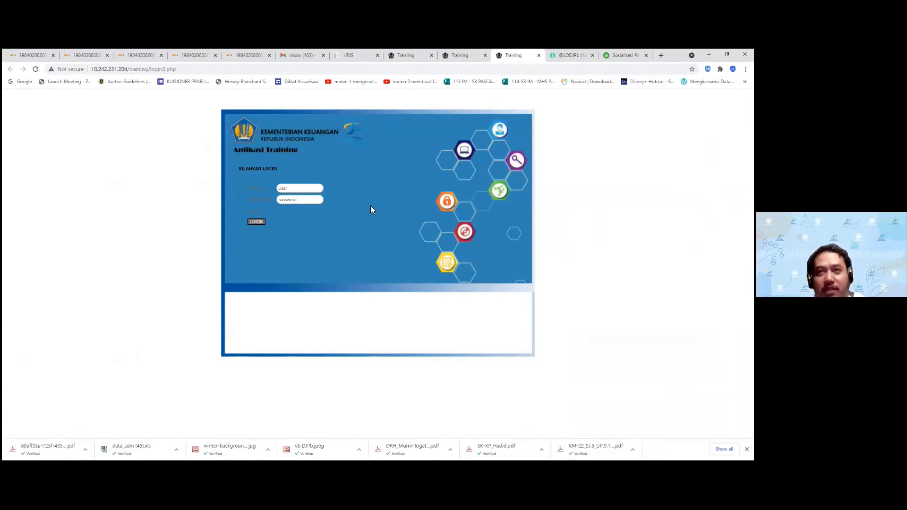
Log in with the saved KPPN Tangerang user id from autofill
click(302, 188)
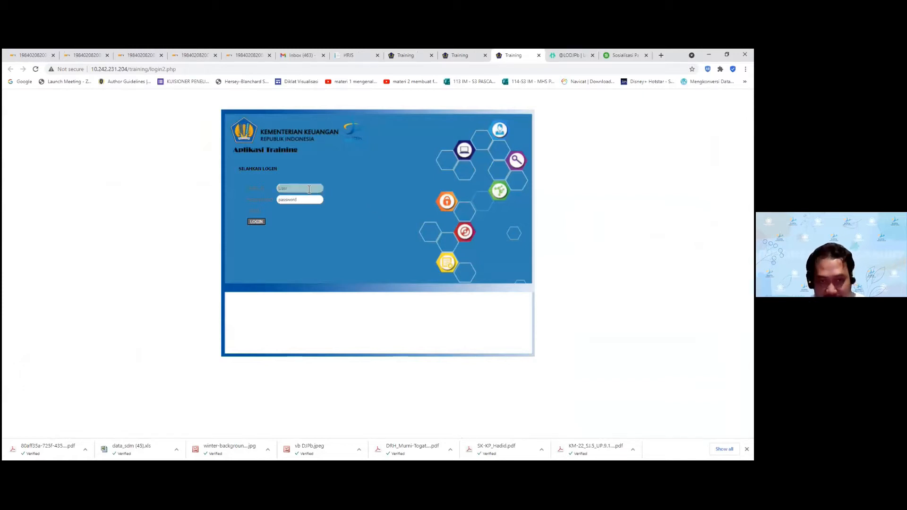
click(355, 180)
click(315, 188)
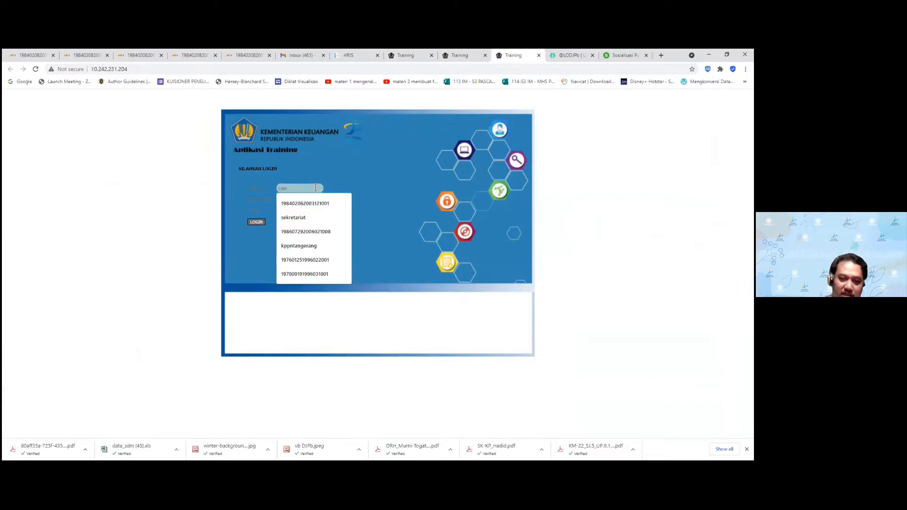
click(319, 246)
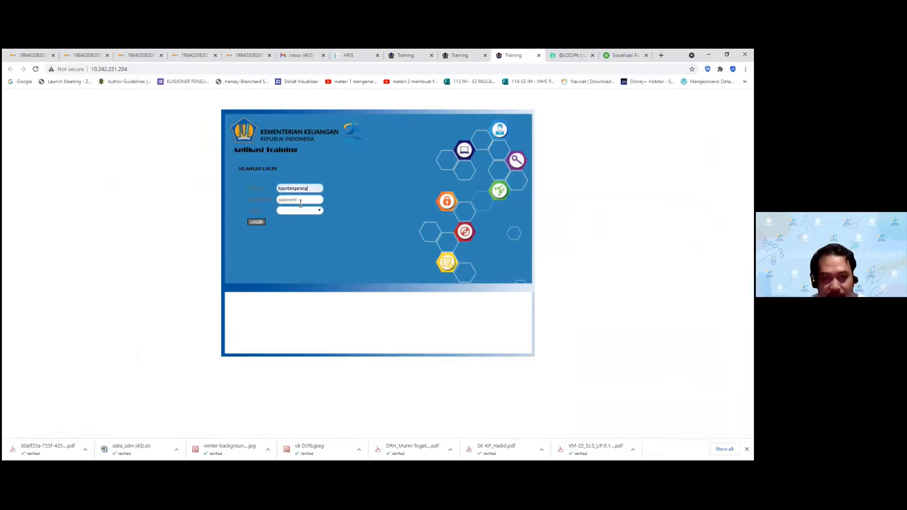
click(264, 222)
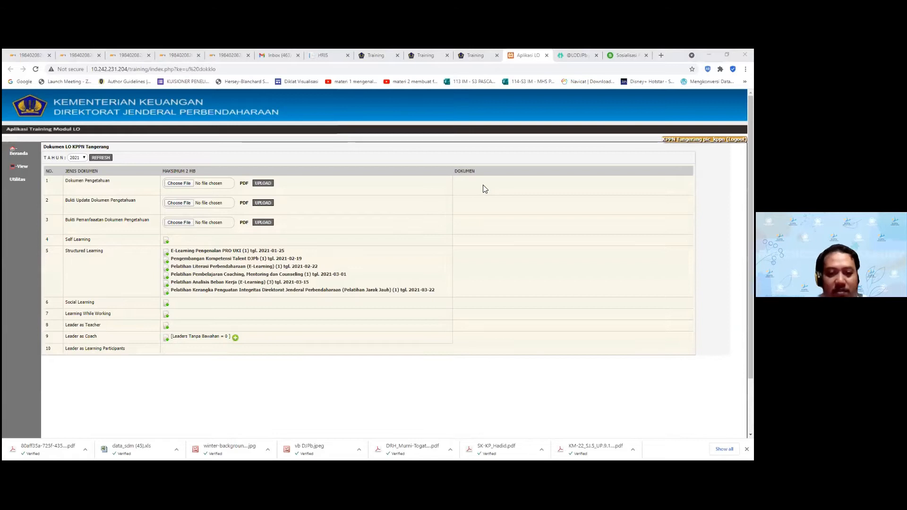
drag(45, 350, 129, 353)
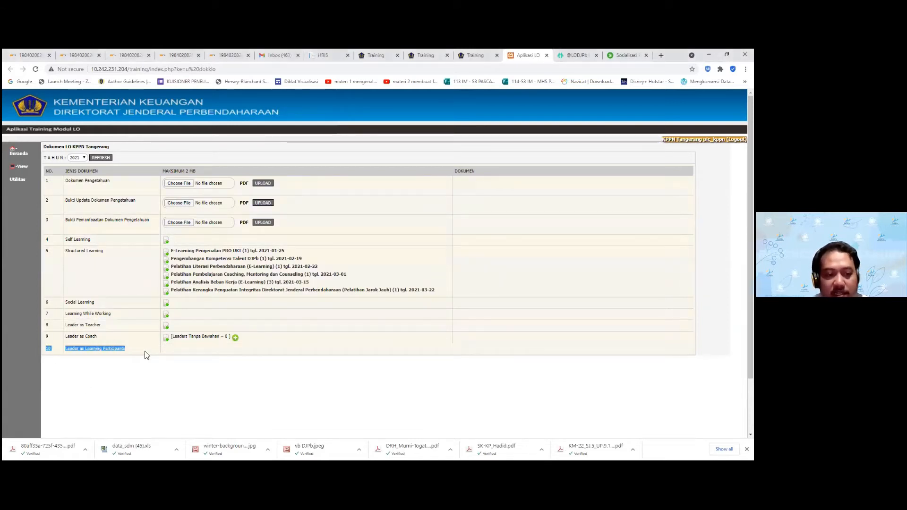
click(163, 354)
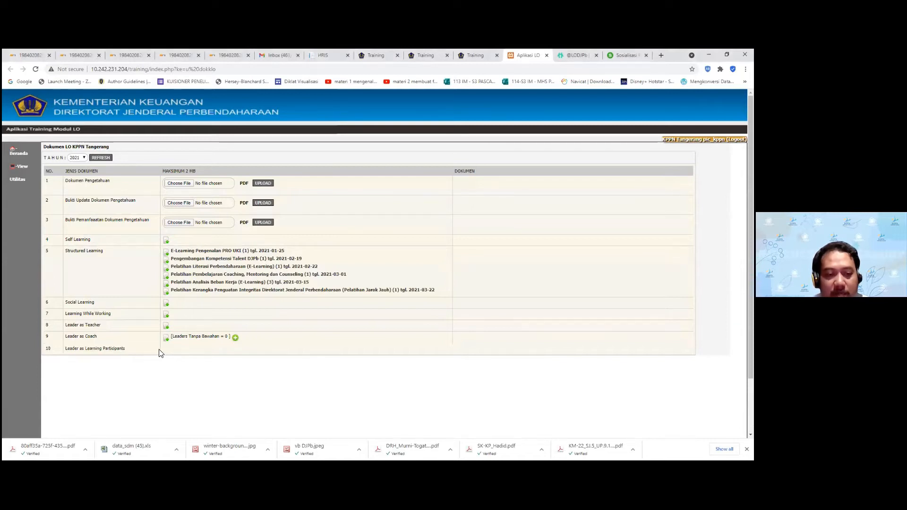
drag(144, 348, 55, 353)
drag(158, 352, 49, 350)
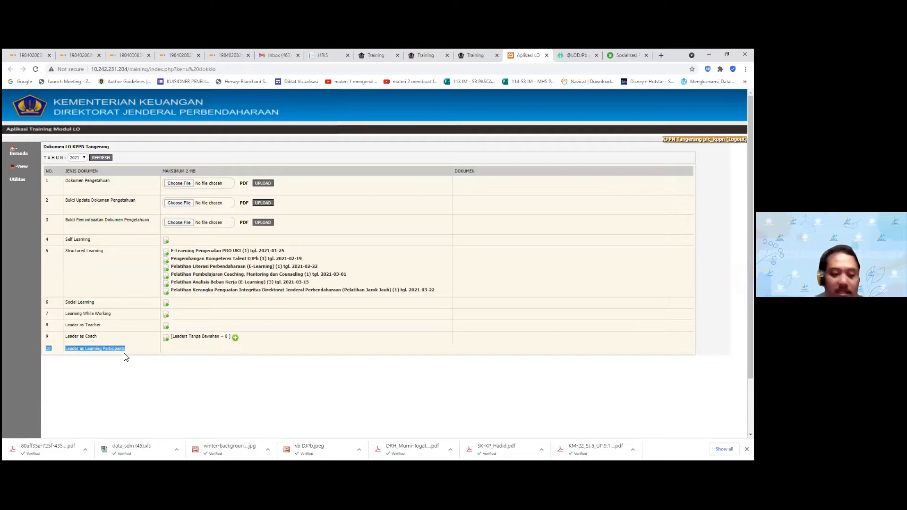
Inspect the 'Leader as Learning Participants' entry, then bring up the View > Form options
click(140, 365)
drag(110, 348, 49, 348)
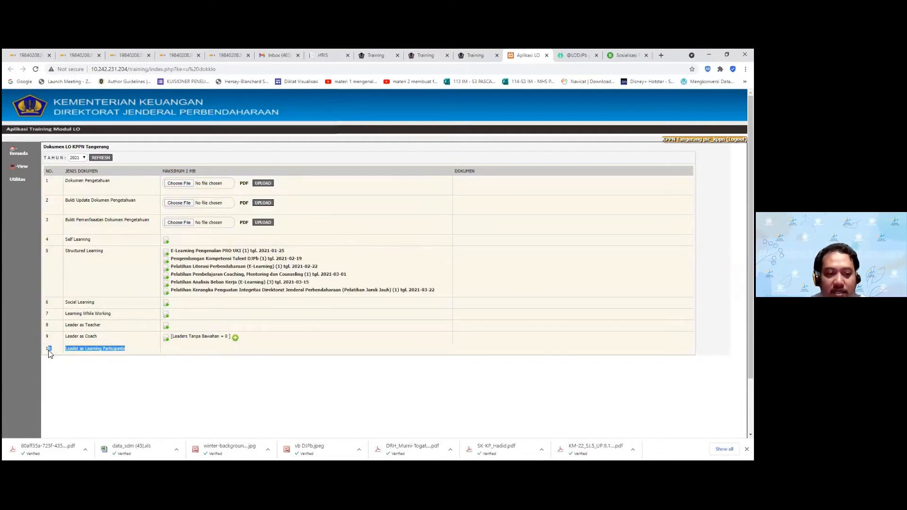
click(117, 366)
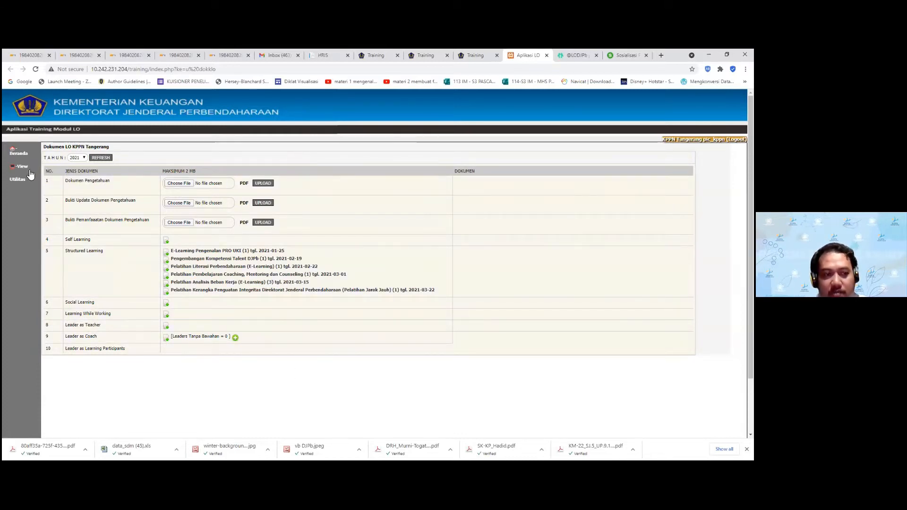
mouse_move(30, 180)
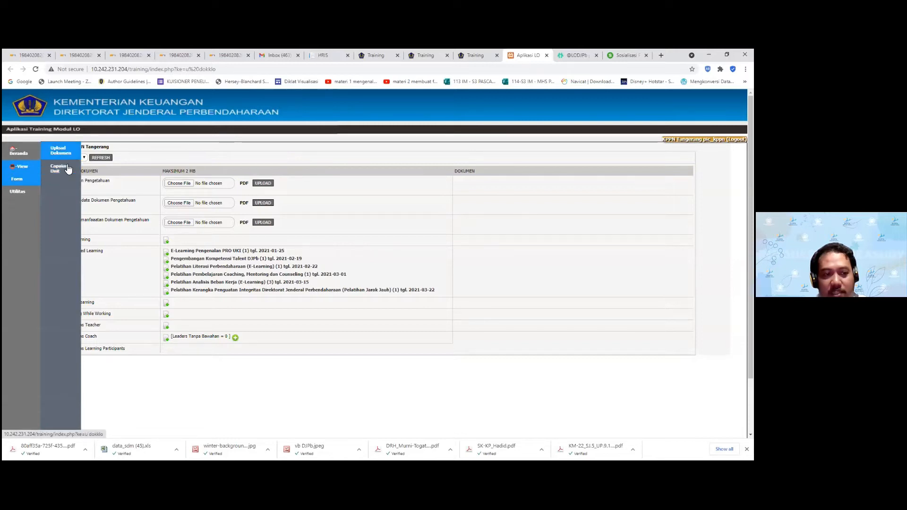
Open the Capaian Unit recap and check 0 unverified, 0 rejected documents and total LO 16.74
click(64, 172)
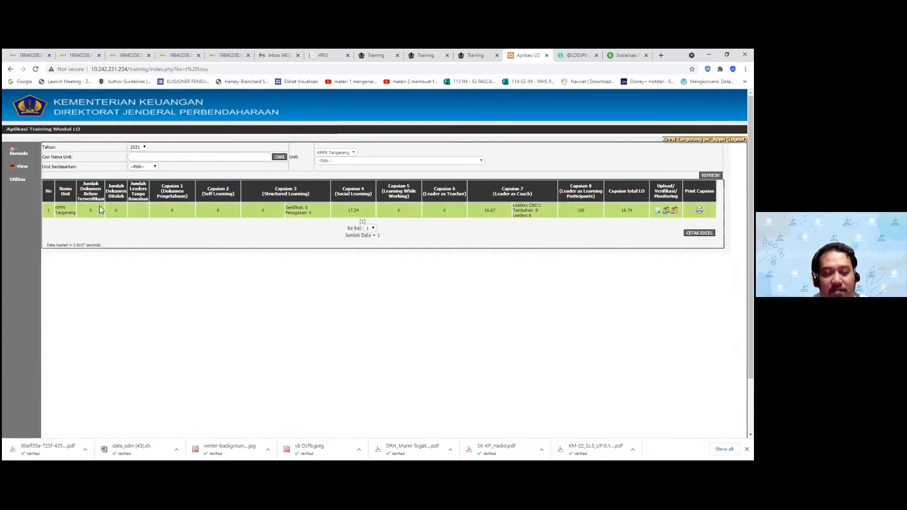
drag(102, 201, 84, 188)
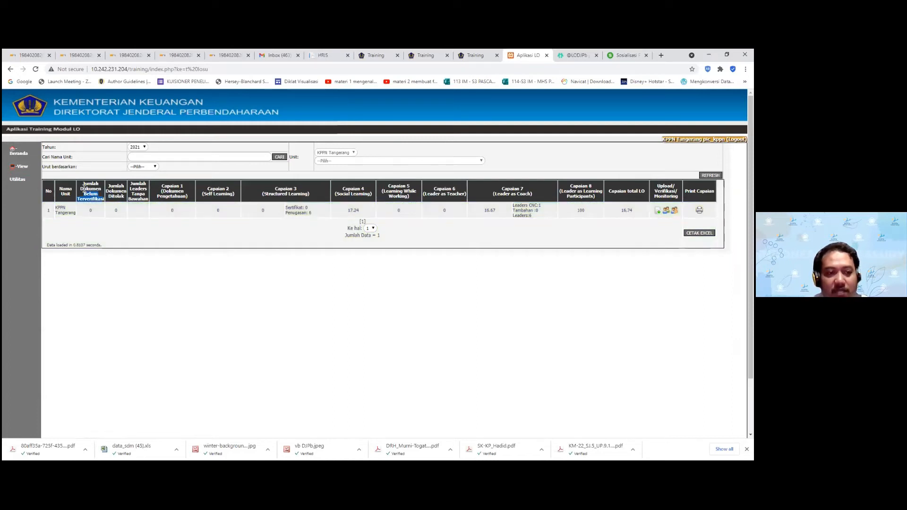
click(121, 211)
double_click(118, 212)
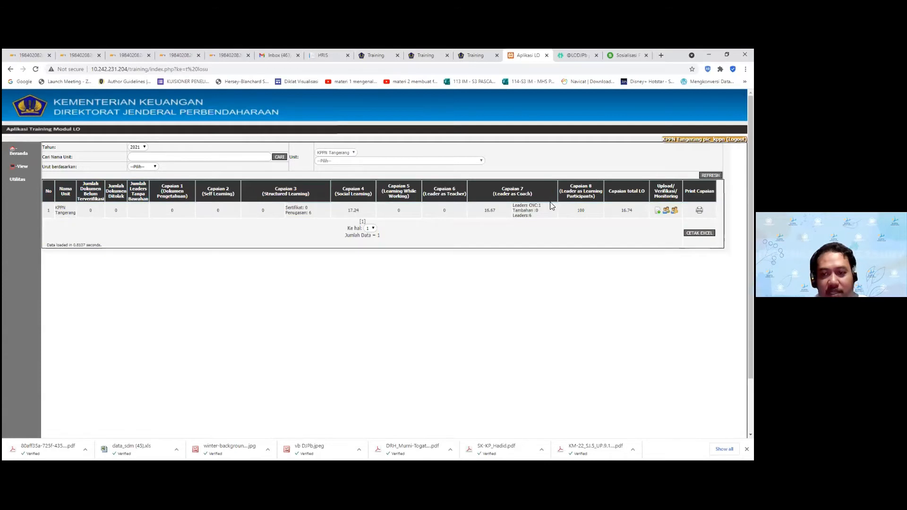
drag(634, 211, 608, 212)
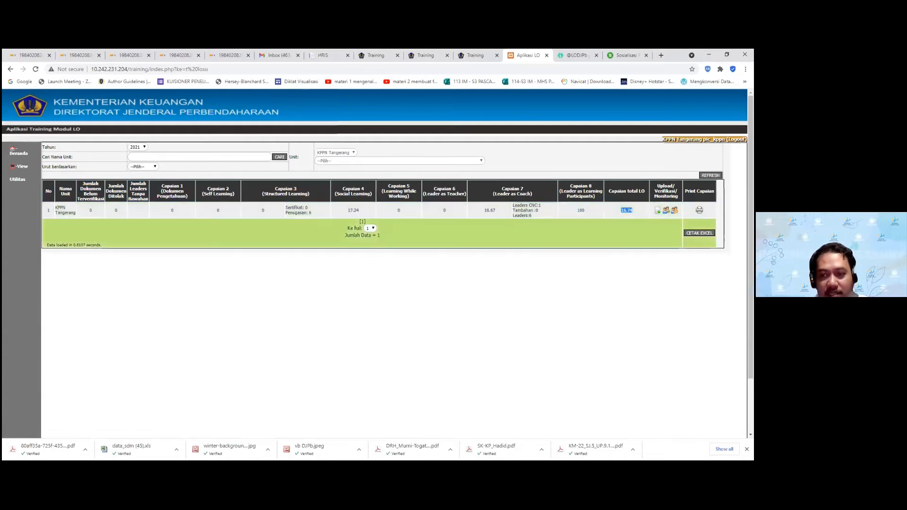
click(168, 251)
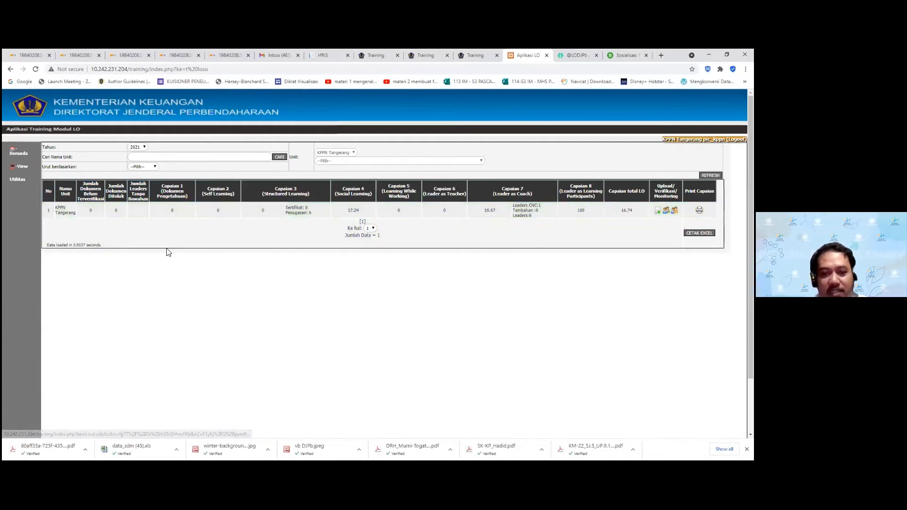
Go to Upload Dokumen, note the 2 MB PDF-only limits, and pick a file for Dokumen Pengetahuan
mouse_move(33, 179)
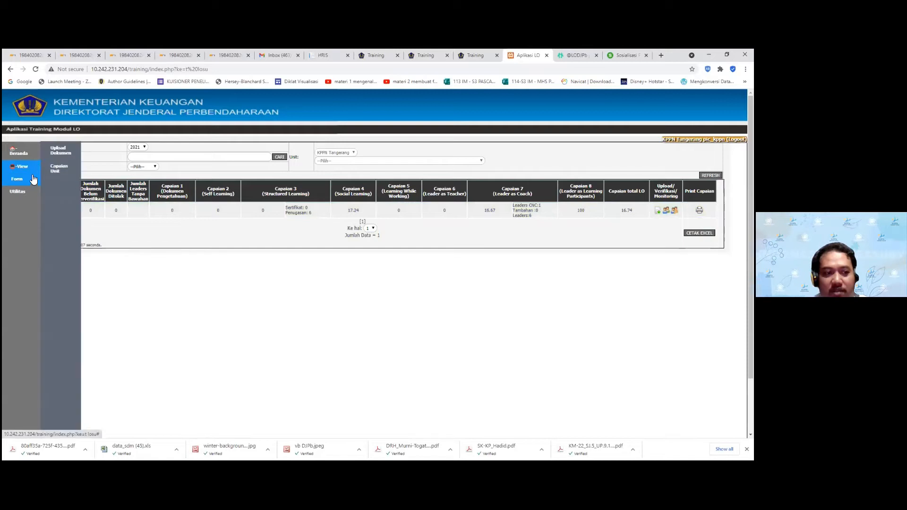
click(61, 152)
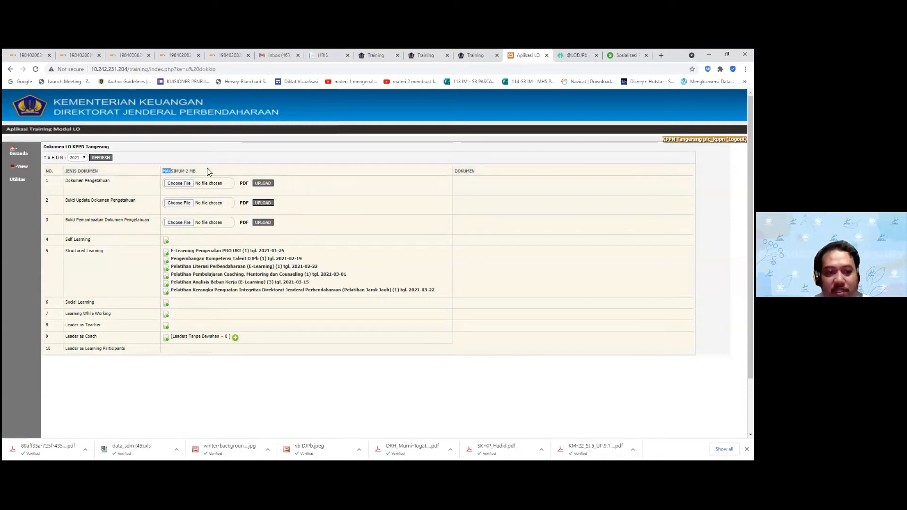
drag(207, 169, 210, 170)
click(293, 196)
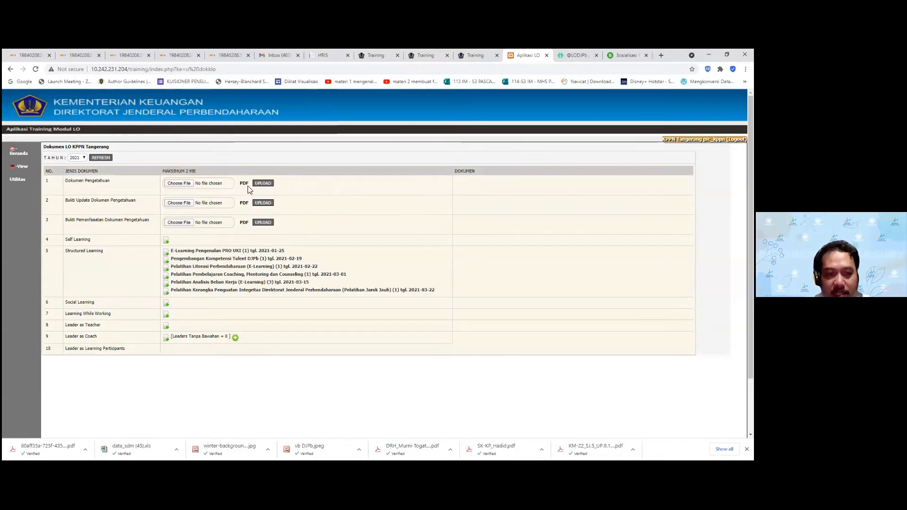
double_click(244, 184)
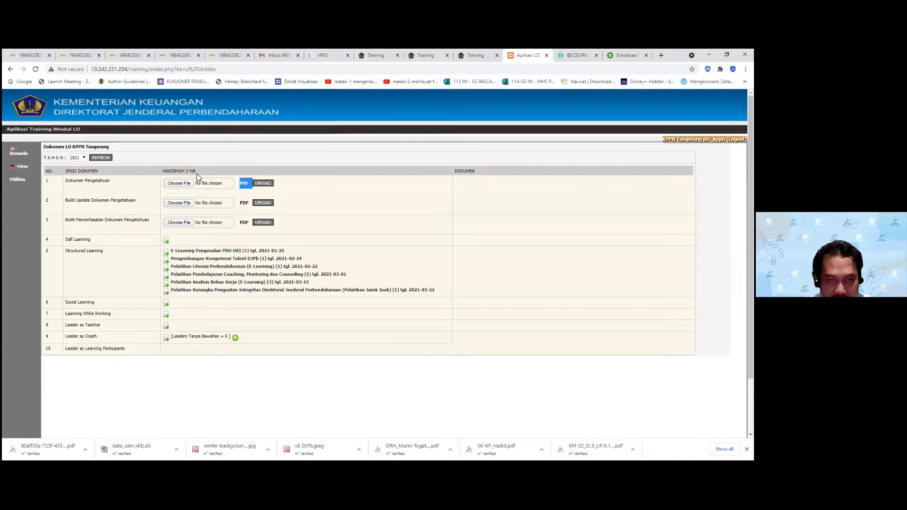
click(282, 212)
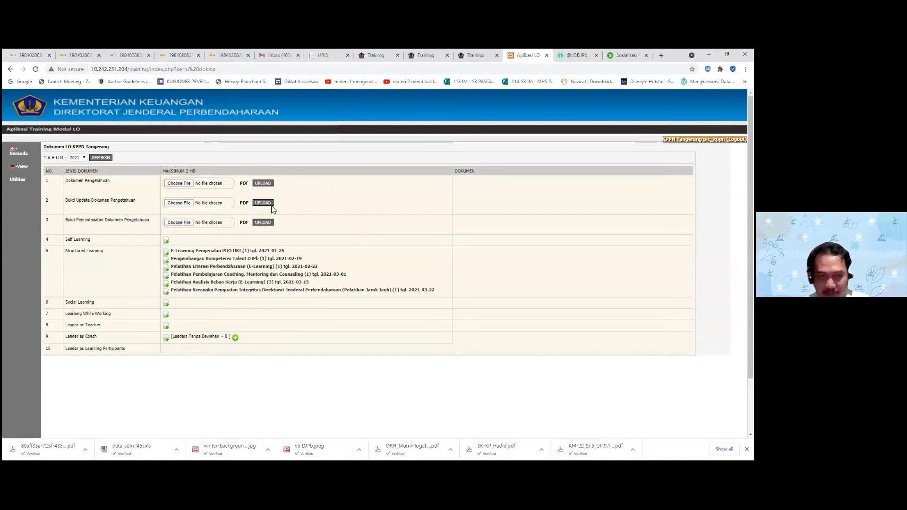
click(207, 182)
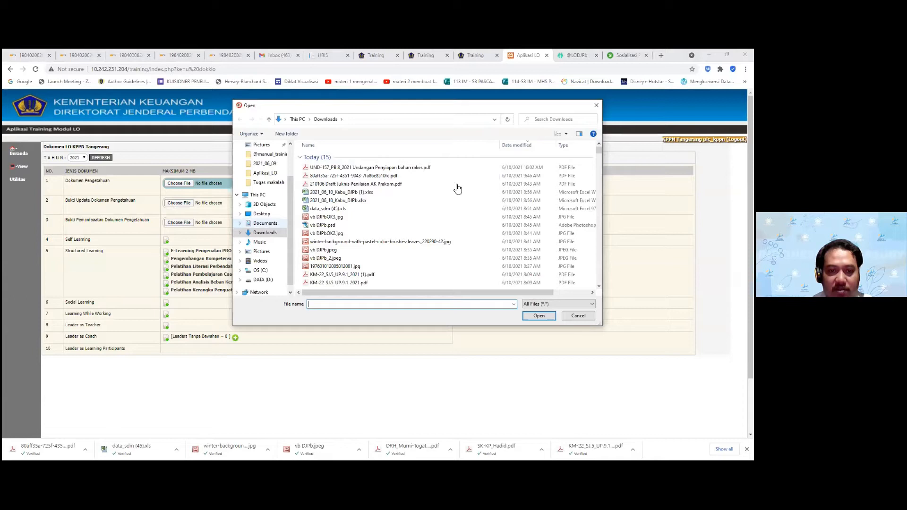
Search Documents for 'test' and upload dokumen_test5.pdf as the Dokumen Pengetahuan file
click(265, 223)
click(547, 124)
text(test)
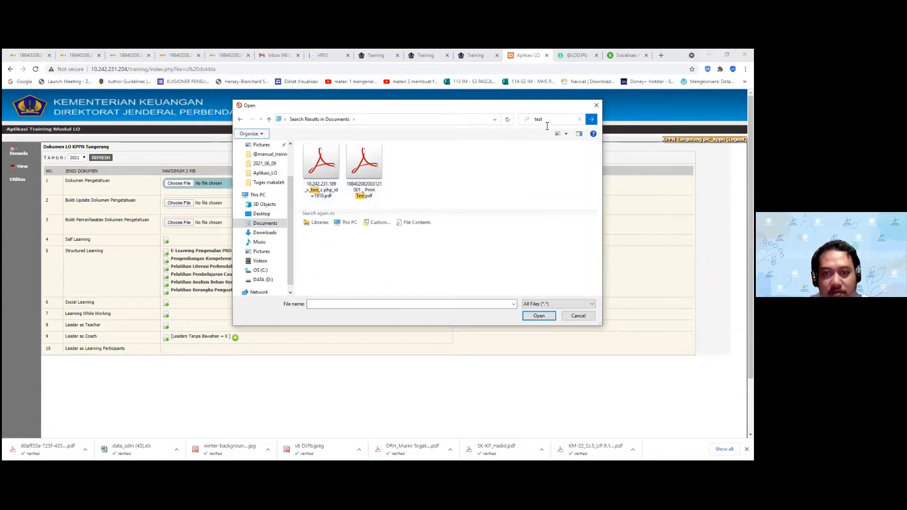
click(320, 172)
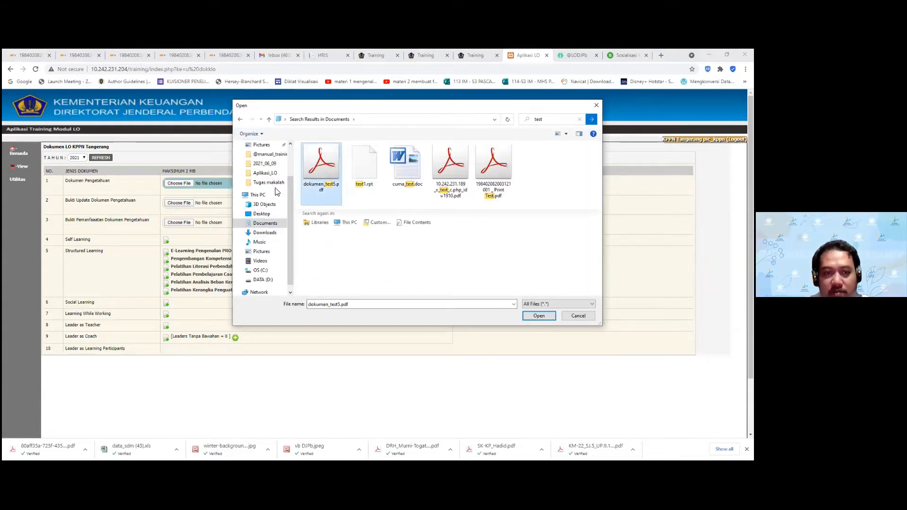
key(Return)
click(261, 183)
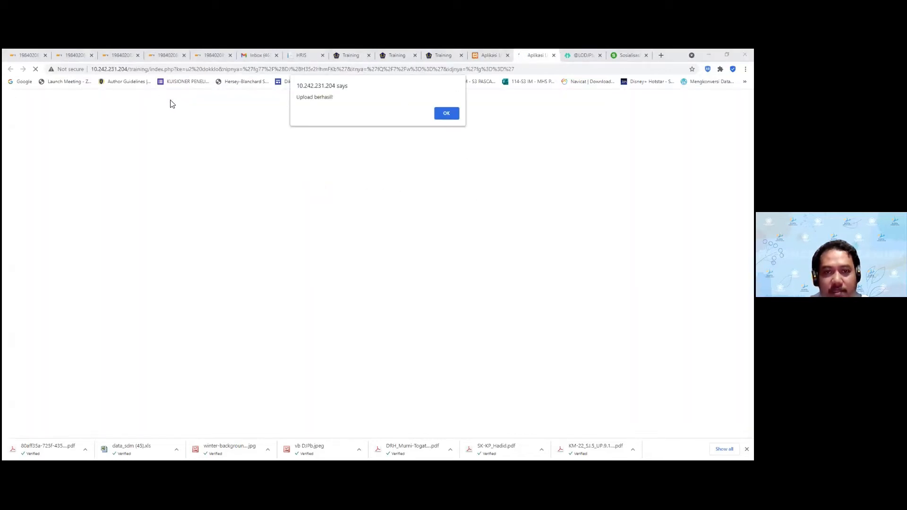
click(455, 114)
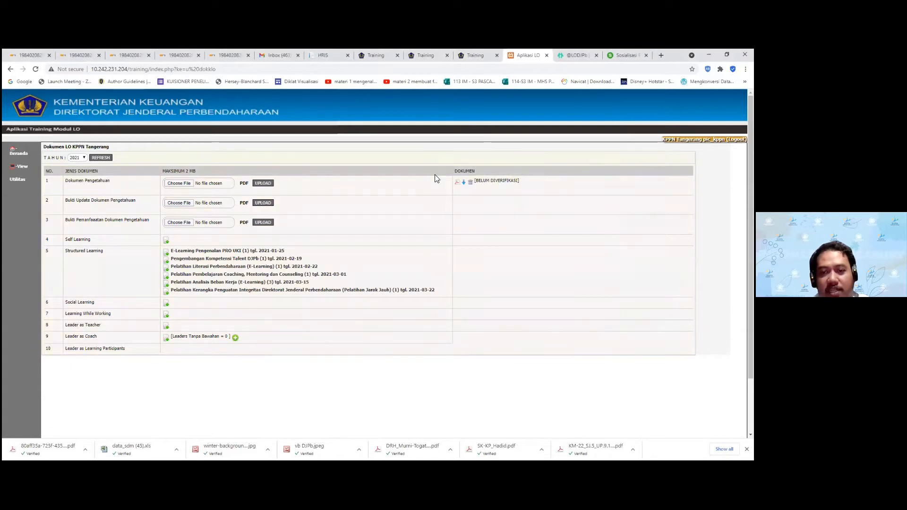
Check row 1's [BELUM DIVERIFIKASI] status and open its uploaded PDF in a new tab
drag(475, 180, 528, 184)
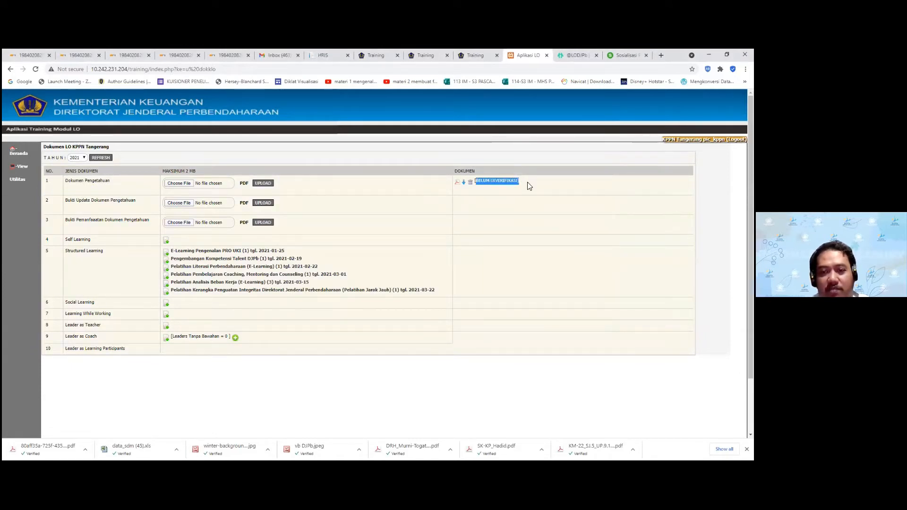
click(529, 186)
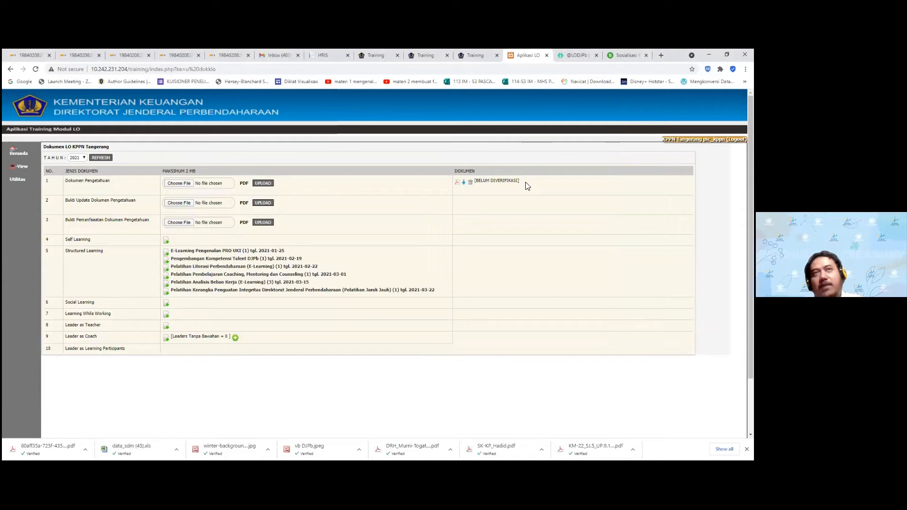
drag(513, 182, 483, 180)
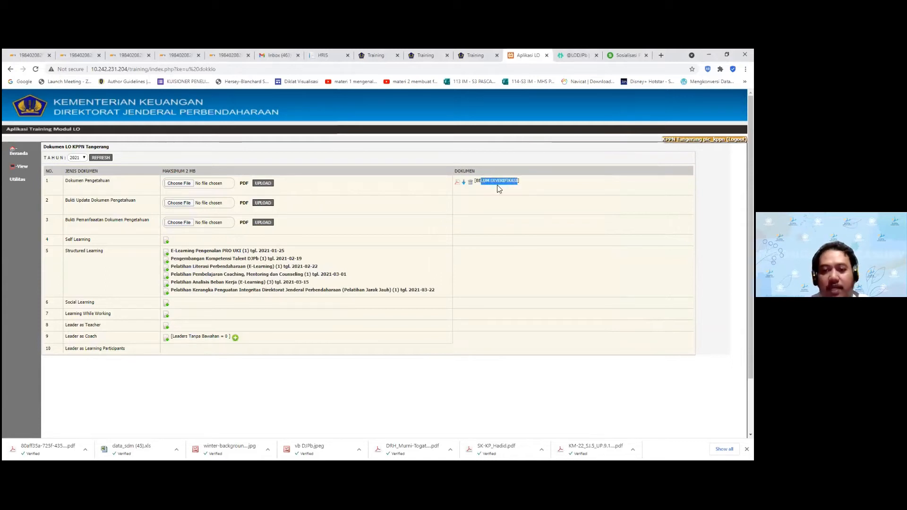
click(522, 196)
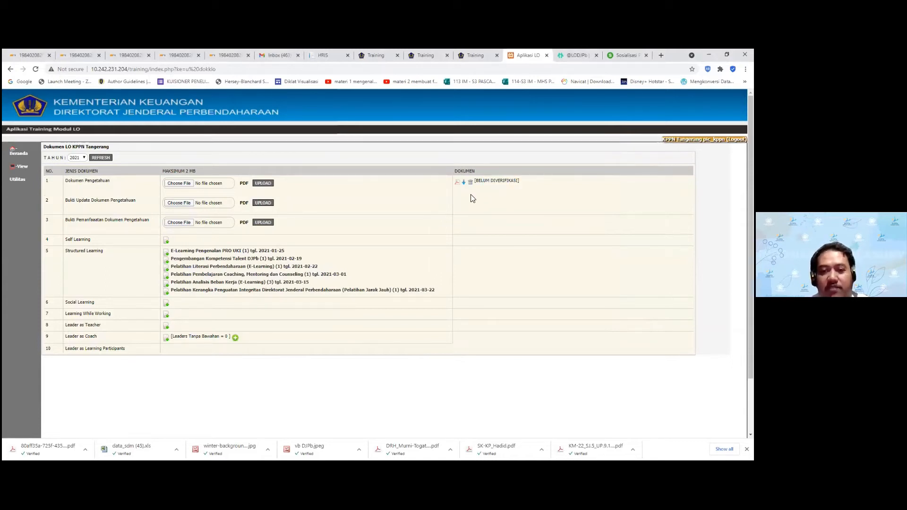
click(464, 183)
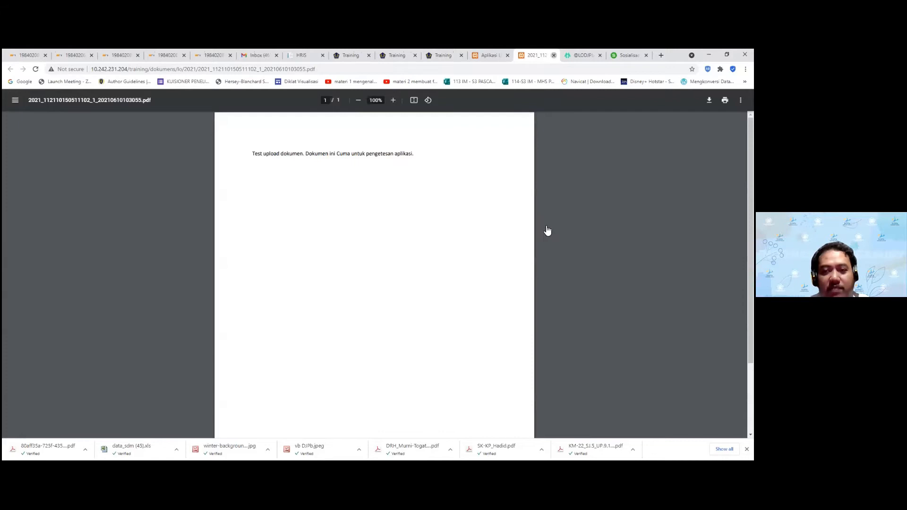
Close the PDF tab with Ctrl+W to return to the Dokumen LO table
key(ctrl+w)
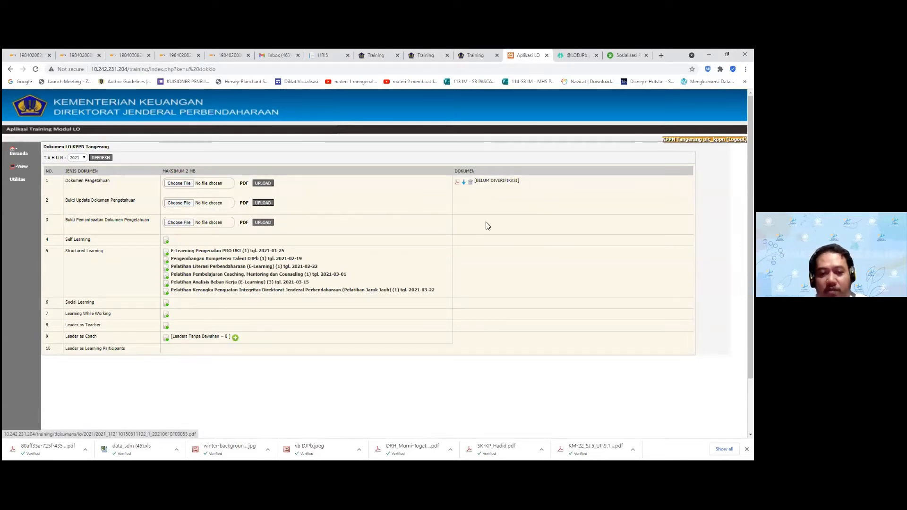
drag(475, 181, 523, 184)
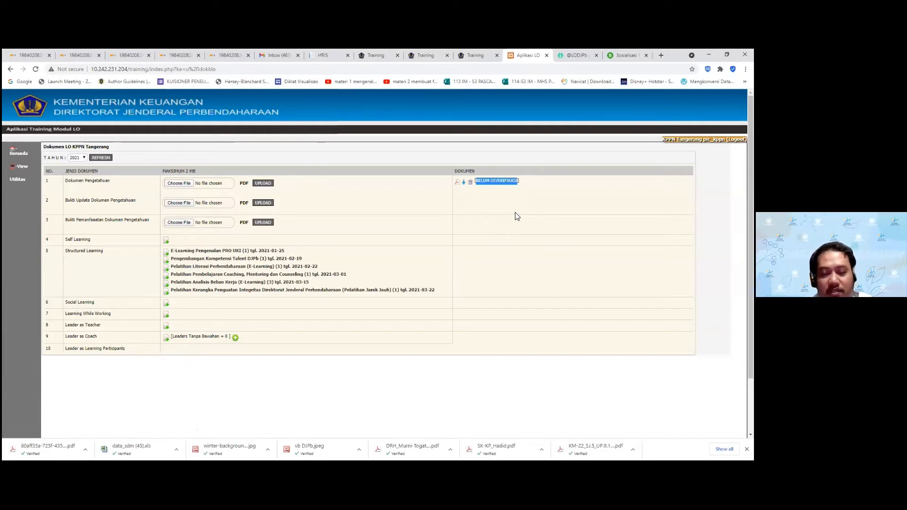
click(515, 194)
drag(519, 182, 471, 179)
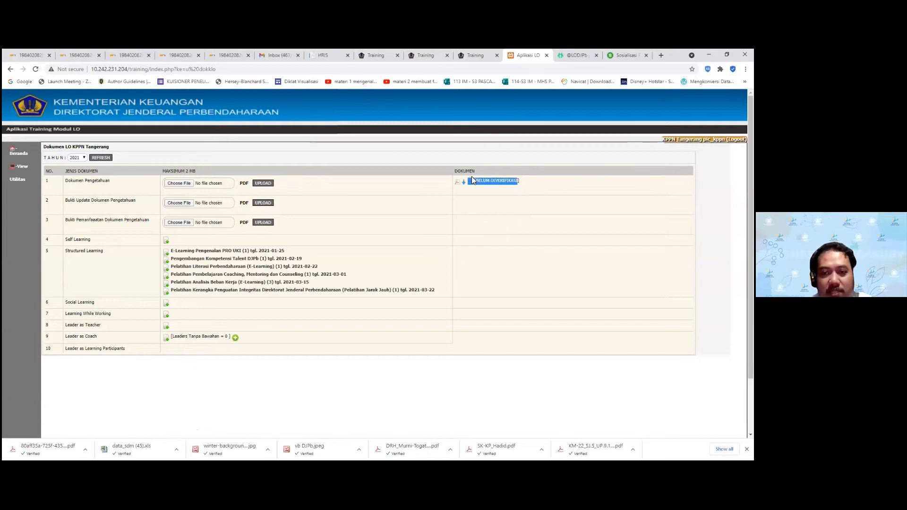
click(475, 177)
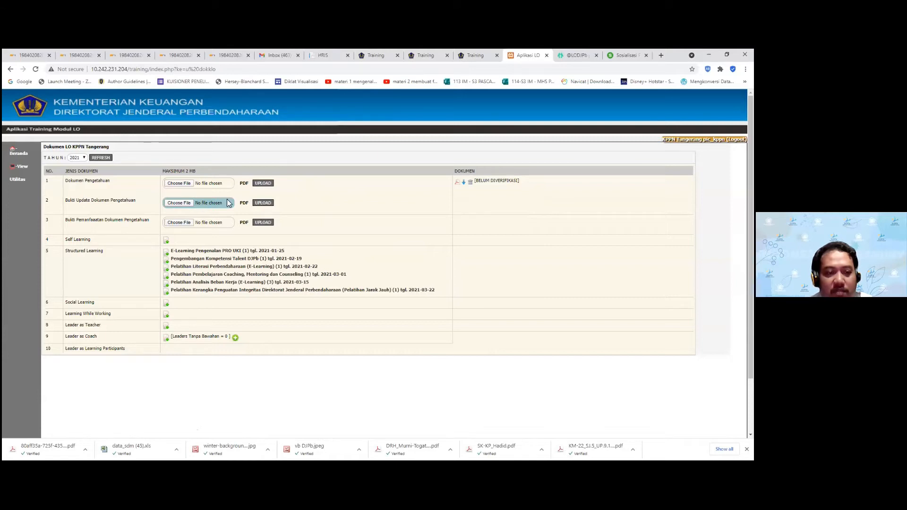
Upload dokumen_test5.pdf for row 2, Bukti Update Dokumen Pengetahuan, then open the app in a second tab
click(215, 203)
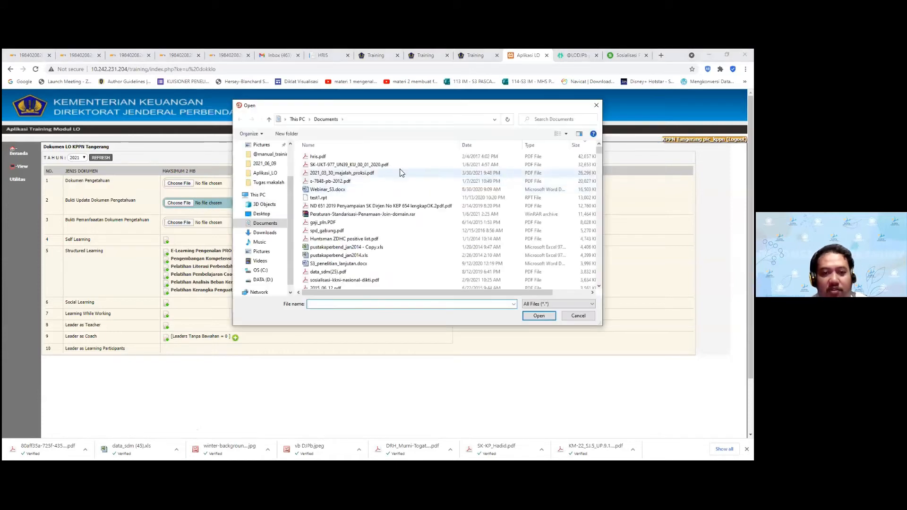
click(548, 121)
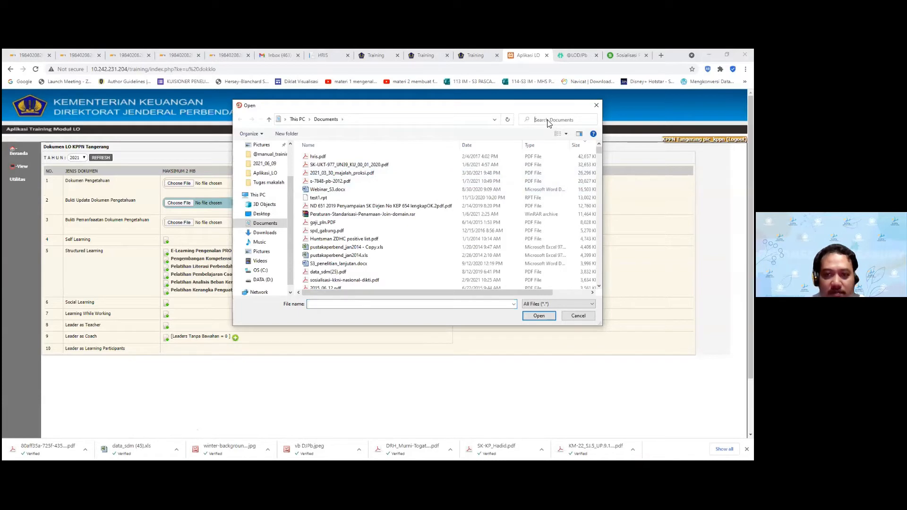
text(test)
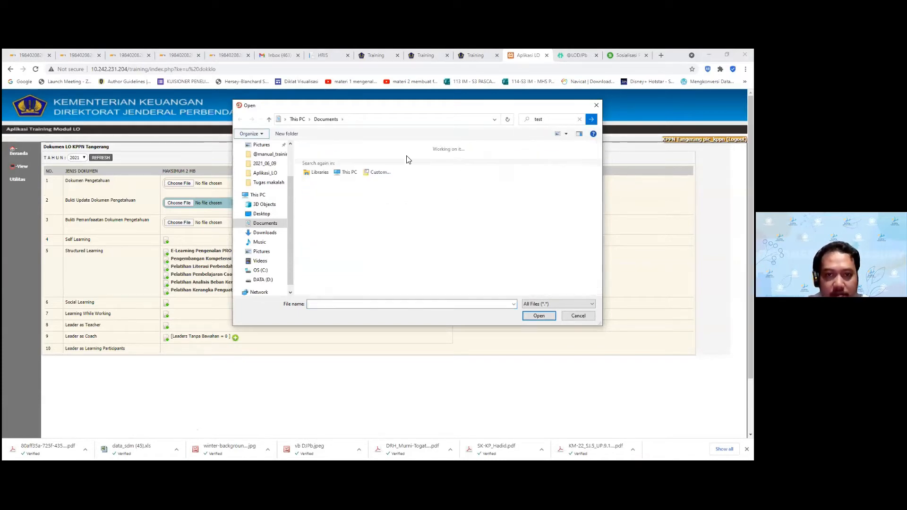
click(324, 164)
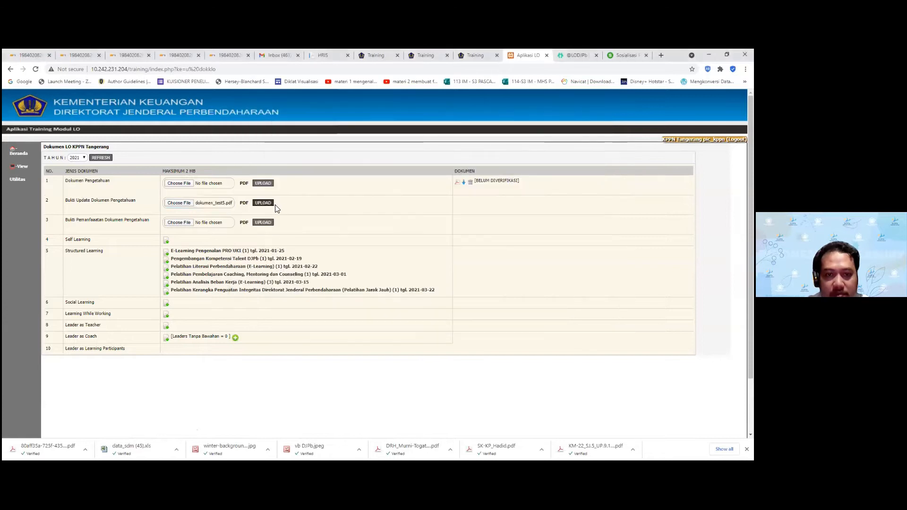
click(270, 205)
click(452, 114)
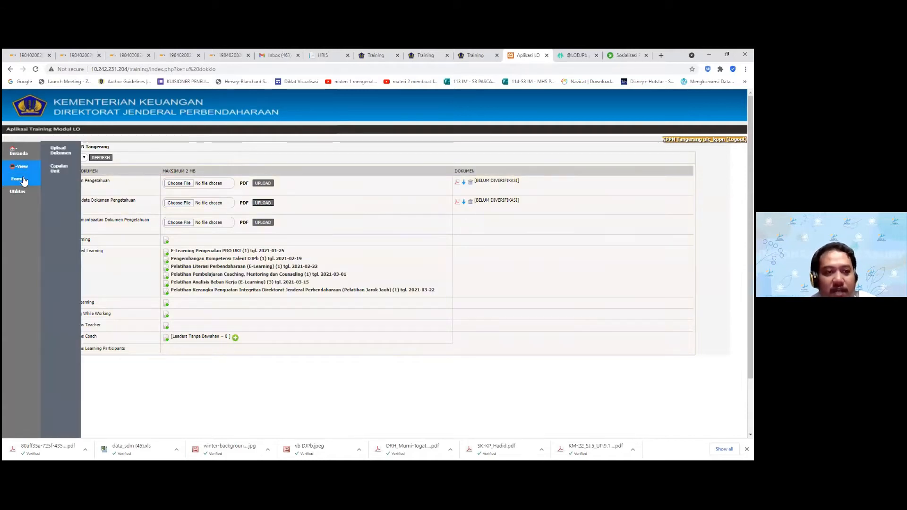
click(23, 181)
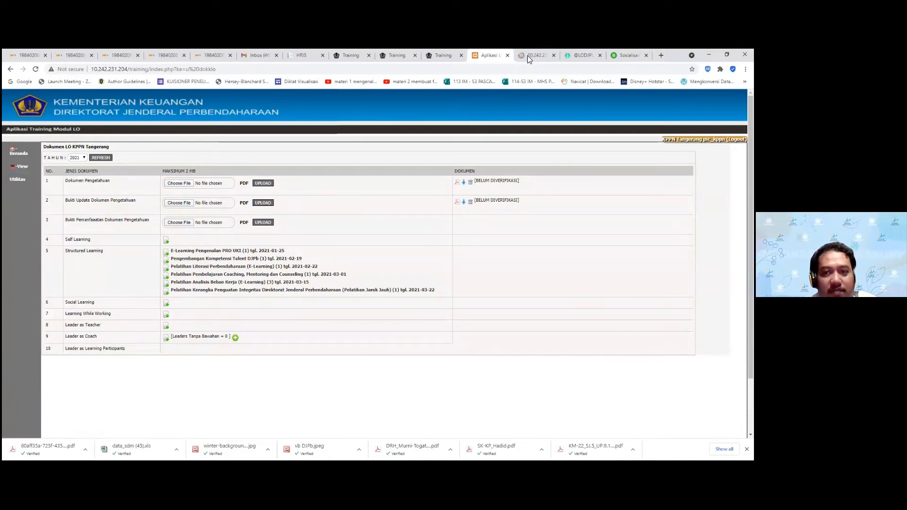
Confirm the recap shows 2 unverified documents and Capaian 1 at 0, then return to the upload tab
click(529, 56)
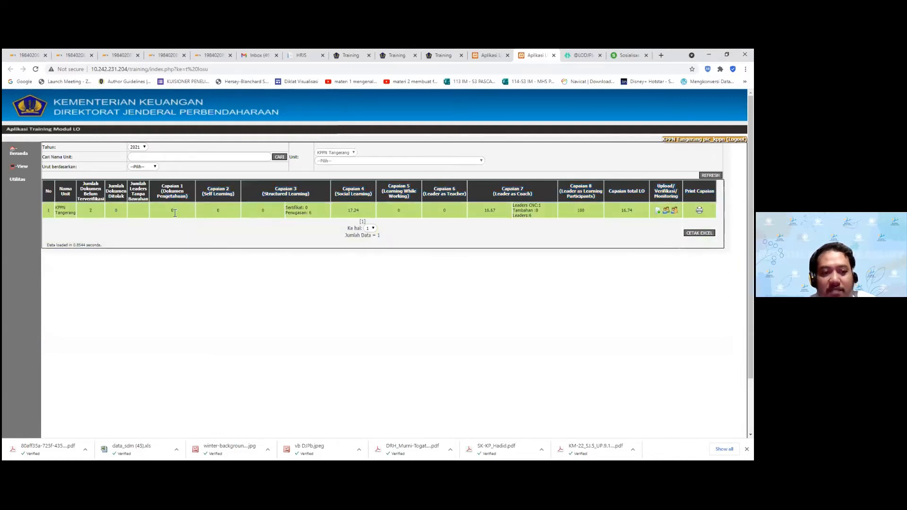
drag(88, 211, 94, 217)
click(93, 211)
drag(175, 211, 161, 211)
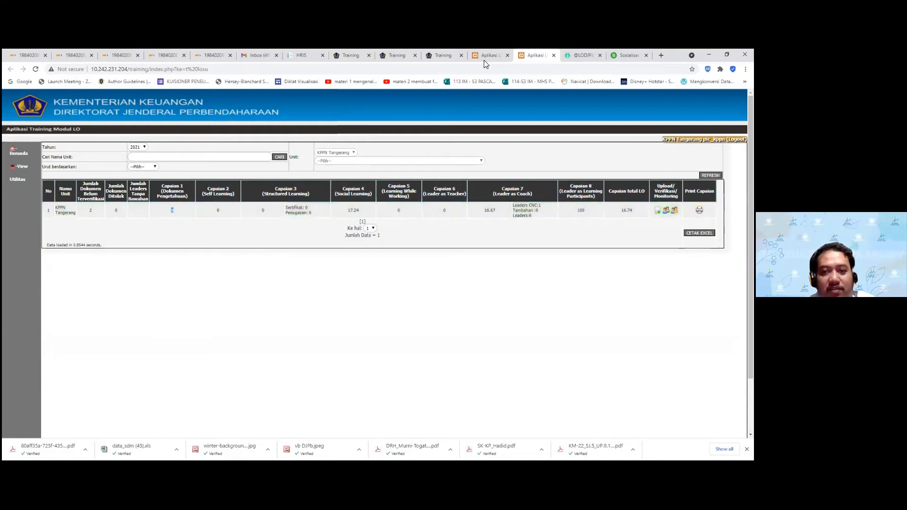
click(484, 58)
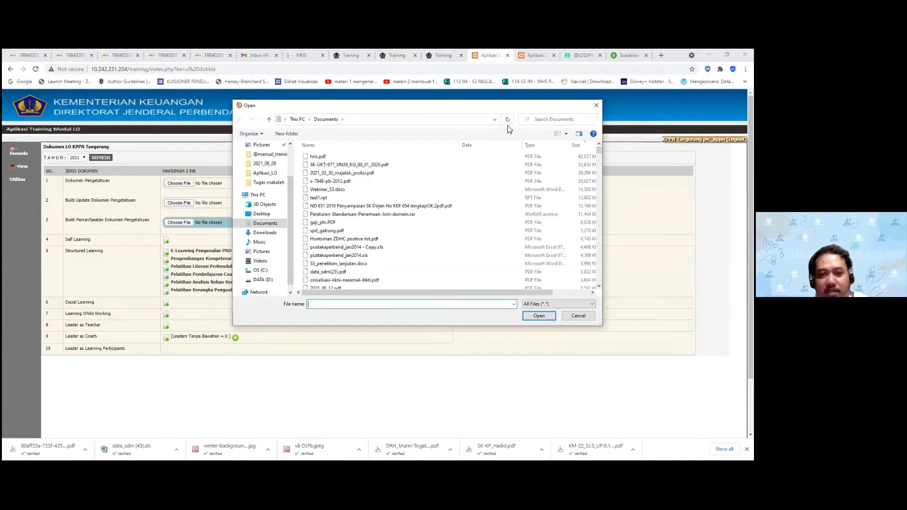
Upload dokumen_test5.pdf as row 3's Bukti Pemanfaatan Dokumen Pengetahuan evidence and confirm the success message
click(546, 120)
text(test)
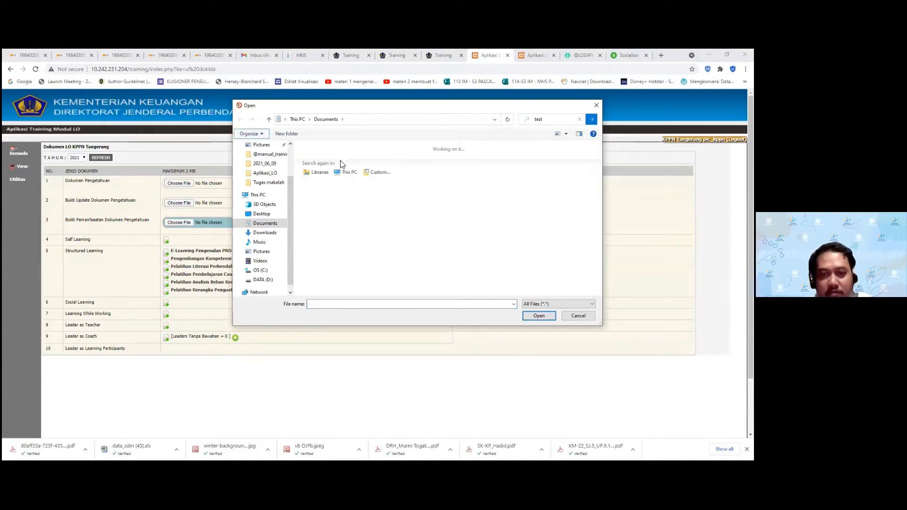
click(317, 172)
click(539, 315)
click(263, 223)
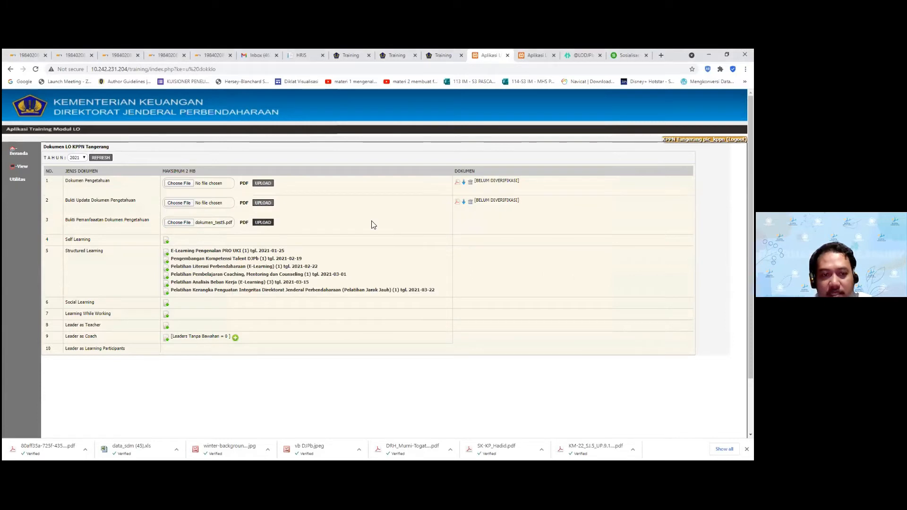
click(451, 114)
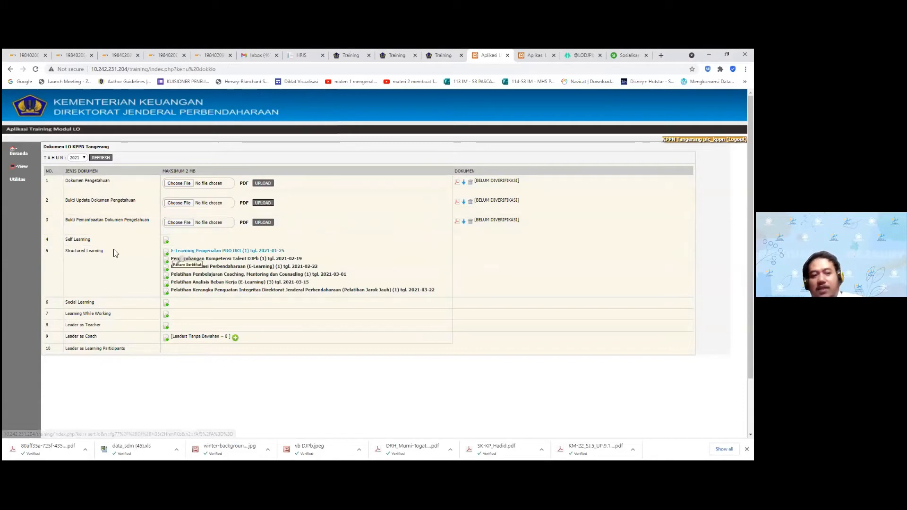
Highlight the Self Learning row label, then clear the highlight
drag(92, 239, 63, 242)
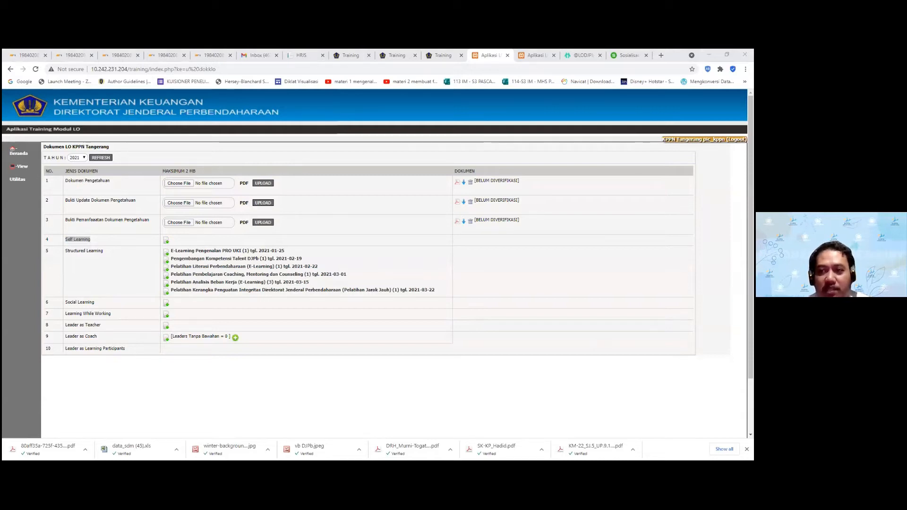
key(alt+Tab)
click(387, 228)
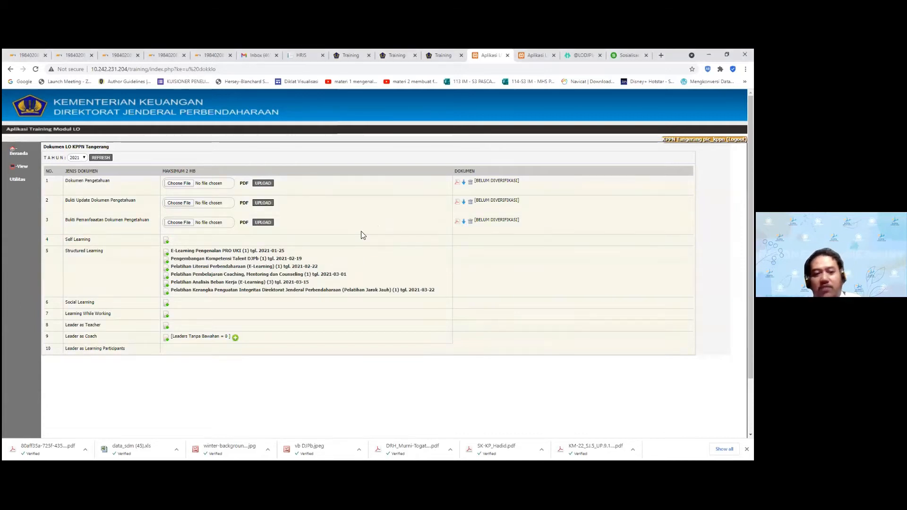
Open the Self Learning upload form and tick employees 2, 3 and 5
click(168, 242)
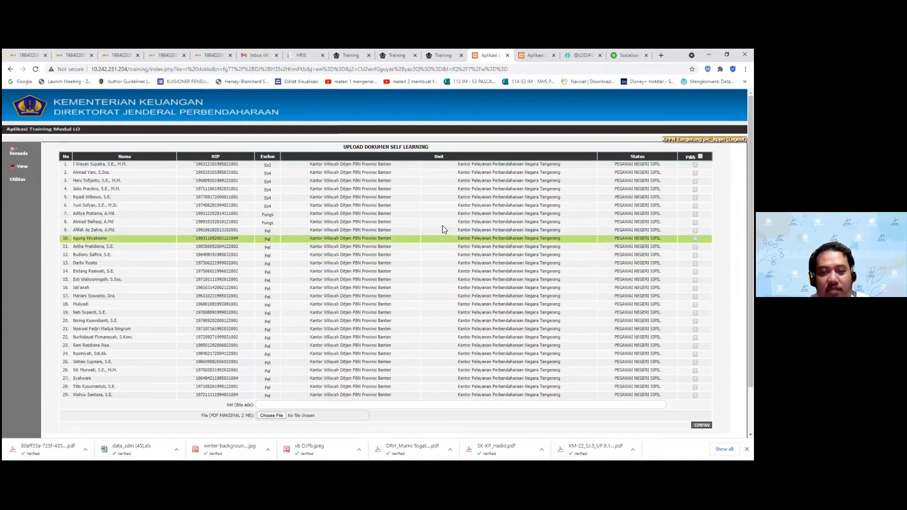
scroll(447, 252, down, 2)
scroll(446, 252, up, 1)
scroll(446, 251, down, 1)
scroll(435, 251, up, 1)
scroll(431, 246, down, 1)
scroll(431, 246, up, 1)
scroll(432, 247, down, 1)
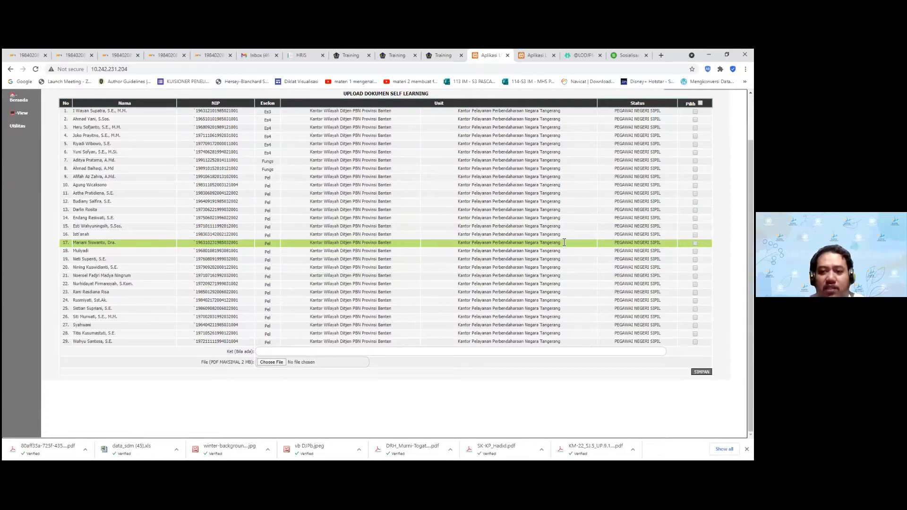
scroll(569, 248, up, 1)
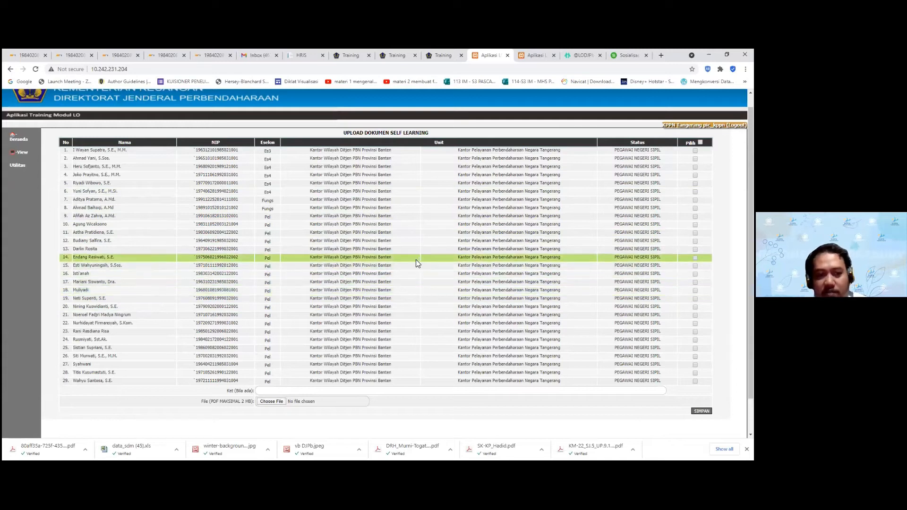
scroll(423, 266, down, 1)
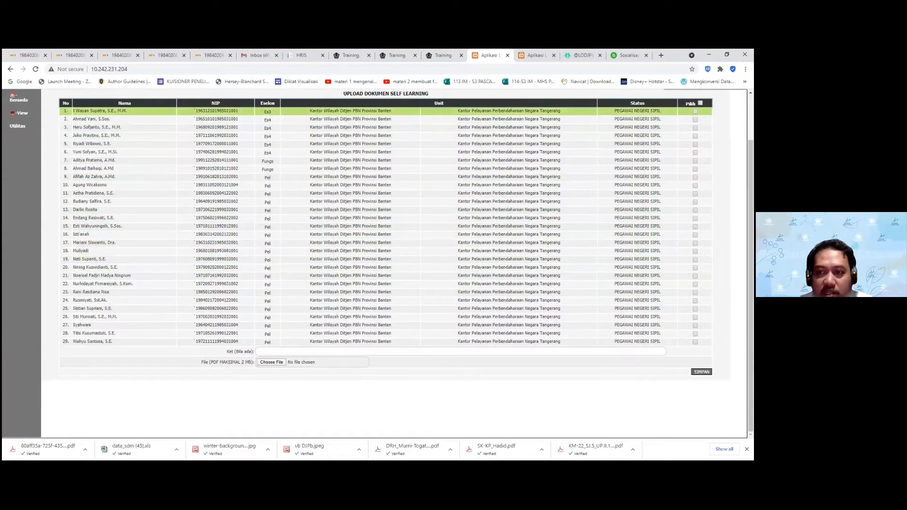
click(695, 119)
click(695, 128)
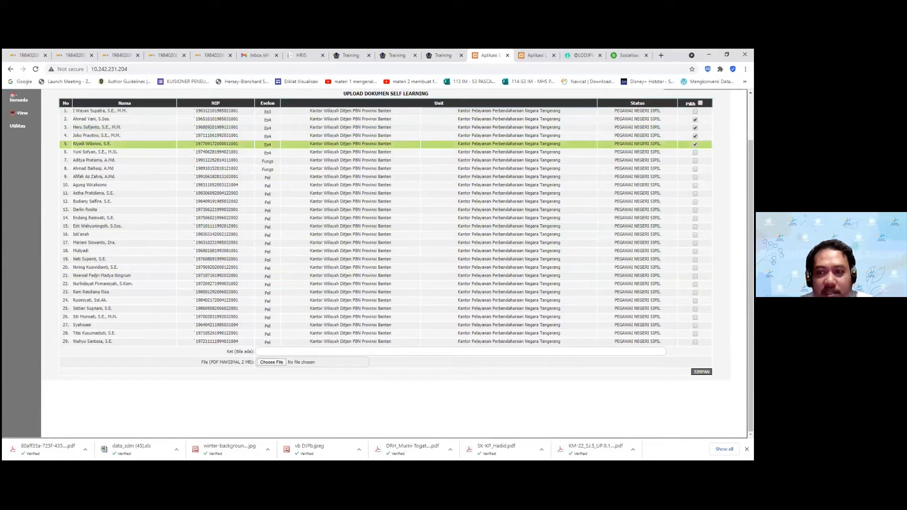
click(695, 145)
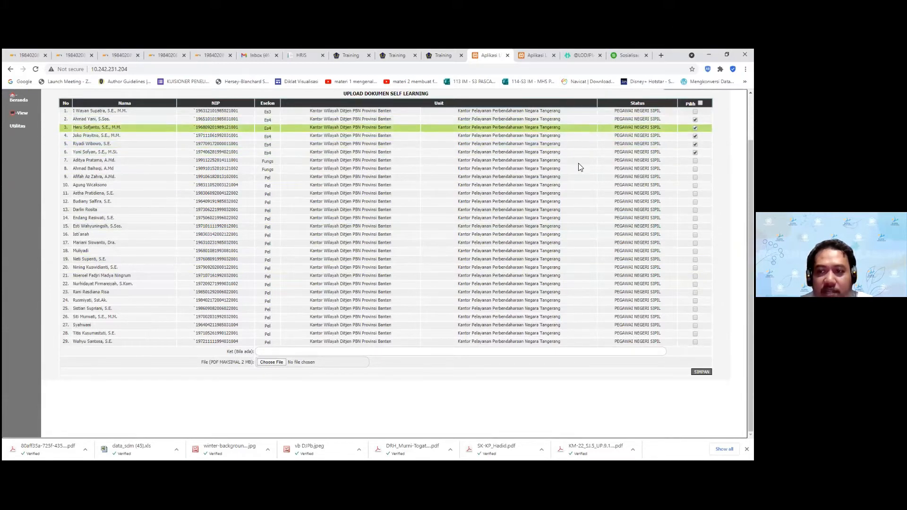
scroll(482, 212, up, 1)
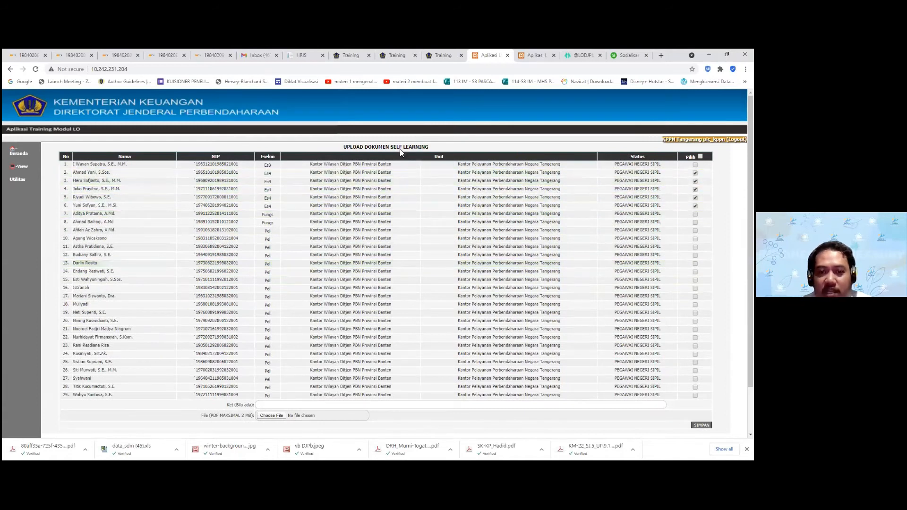
scroll(572, 220, down, 1)
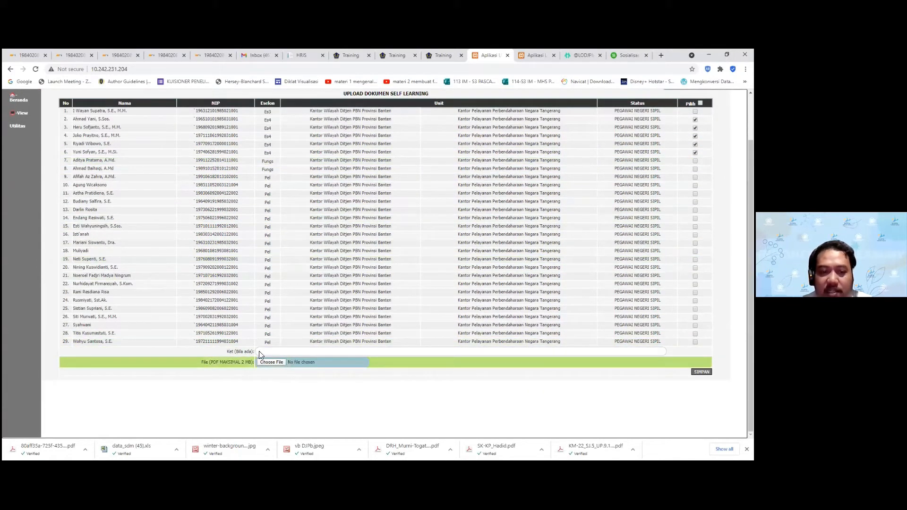
Attach dokumen_test5.pdf, found by searching 'test', and acknowledge the upload success message
click(277, 362)
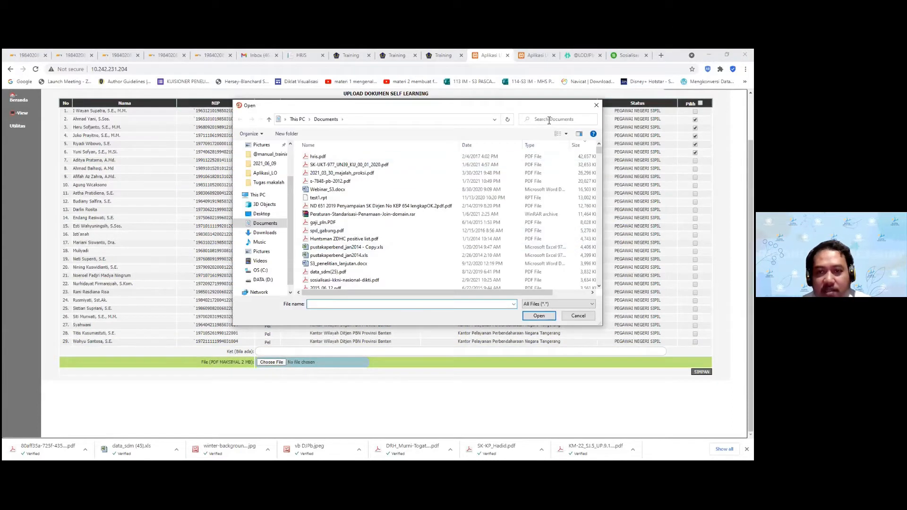
click(548, 120)
text(test)
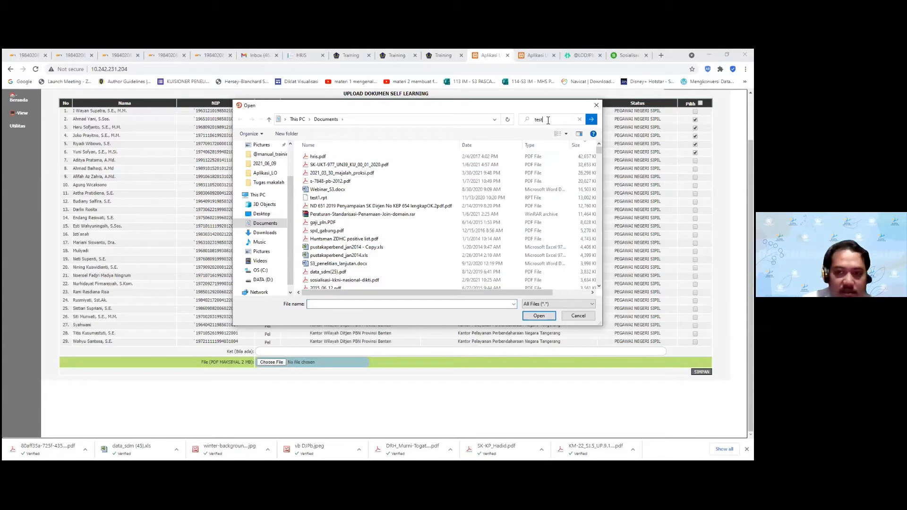
key(Return)
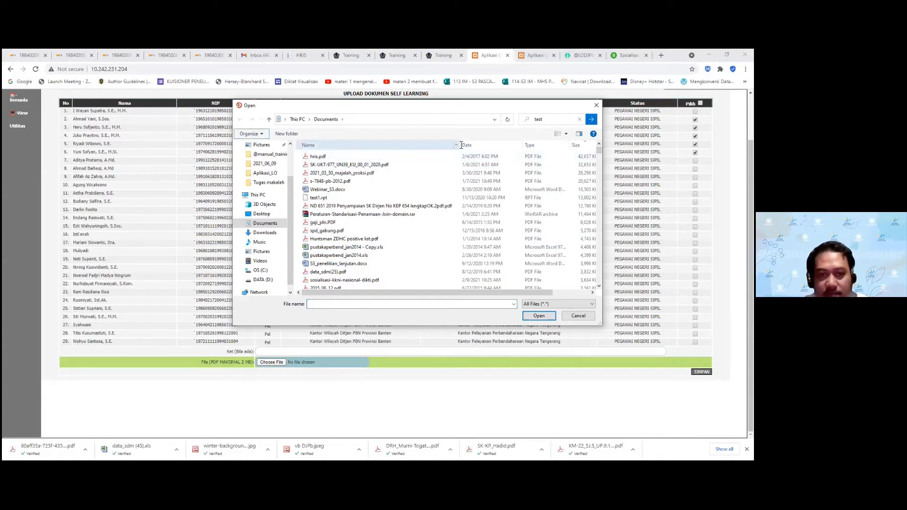
click(314, 162)
double_click(312, 162)
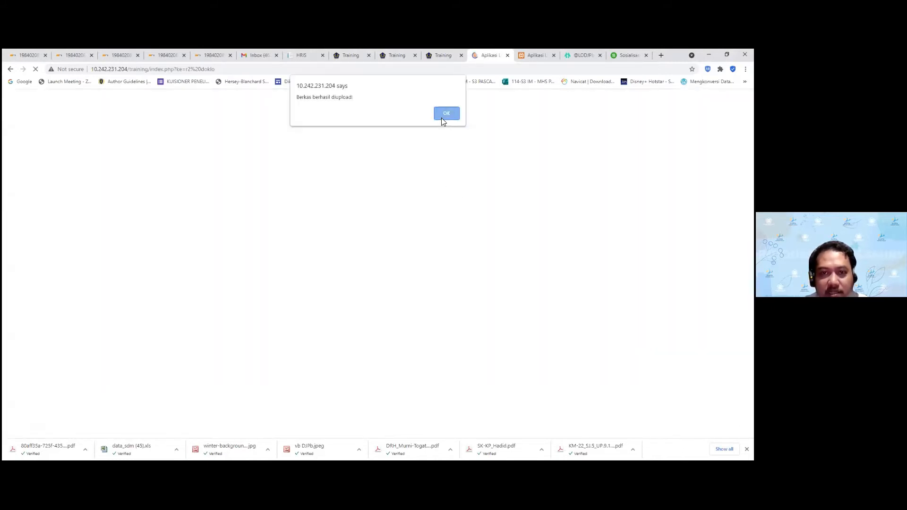
click(445, 116)
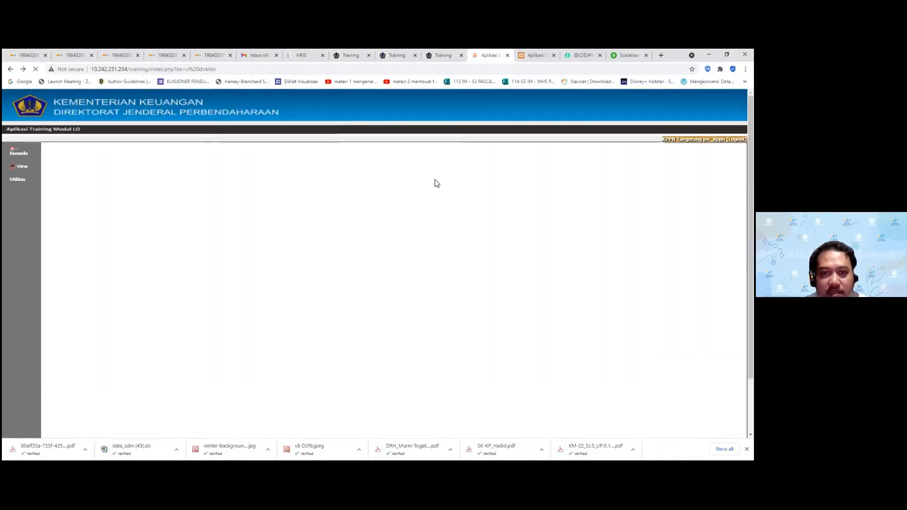
scroll(482, 225, down, 2)
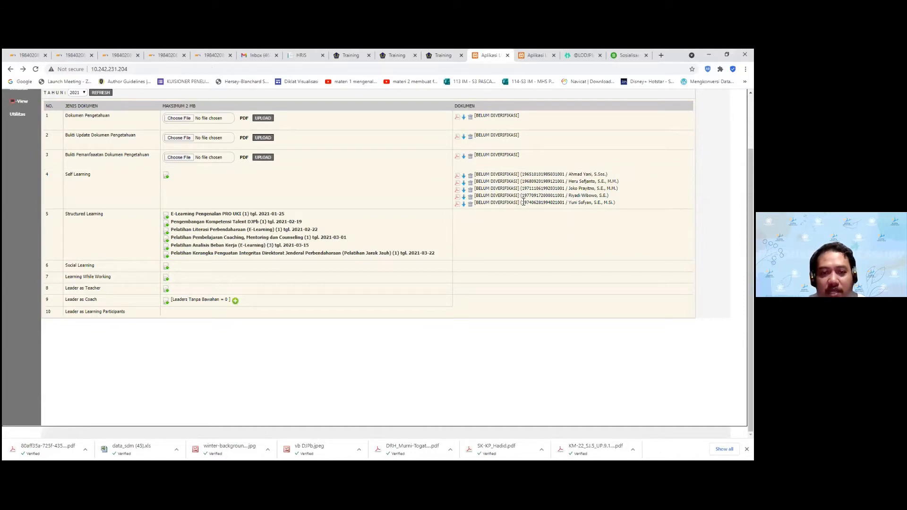
mouse_move(107, 216)
mouse_down()
mouse_move(51, 216)
mouse_move(114, 207)
mouse_up()
click(104, 215)
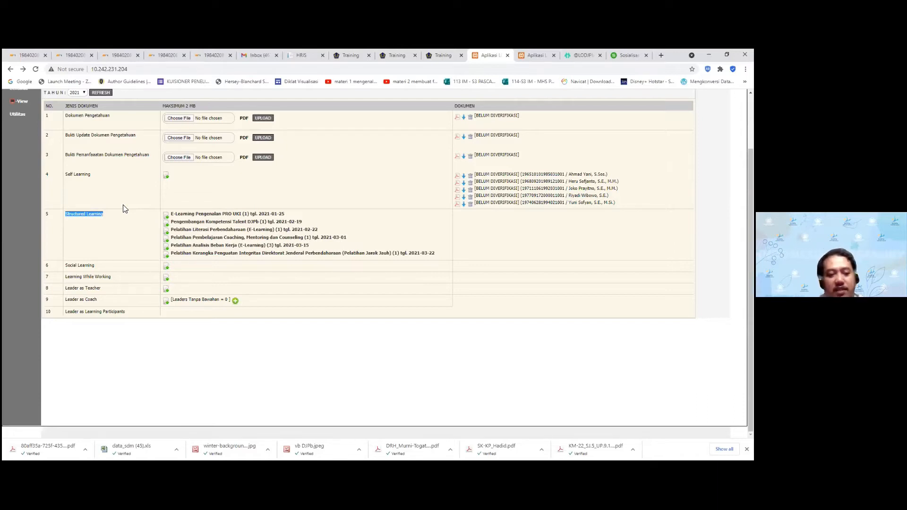
drag(112, 217, 60, 216)
click(92, 212)
click(101, 216)
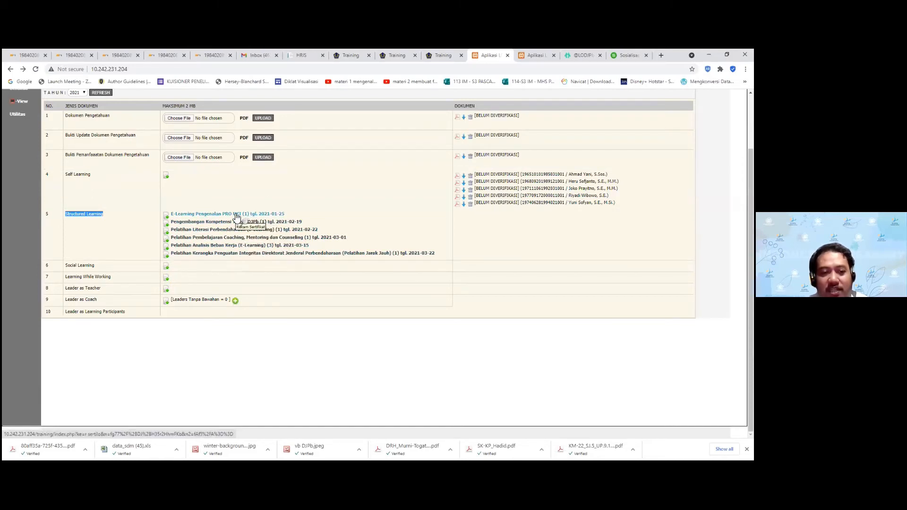
Save the E-Learning Pengenalan PRO UKI certificate dated 2021-06-01 with dokumen_test5.pdf attached
click(237, 218)
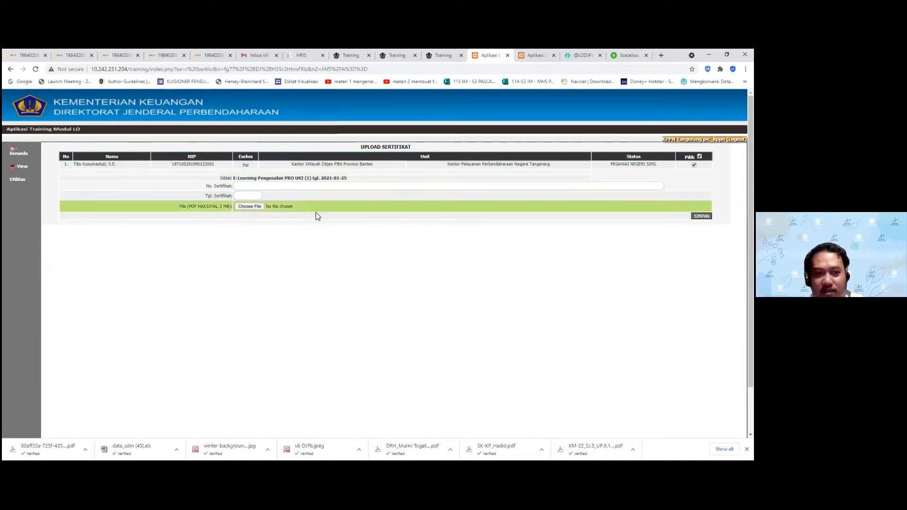
click(256, 187)
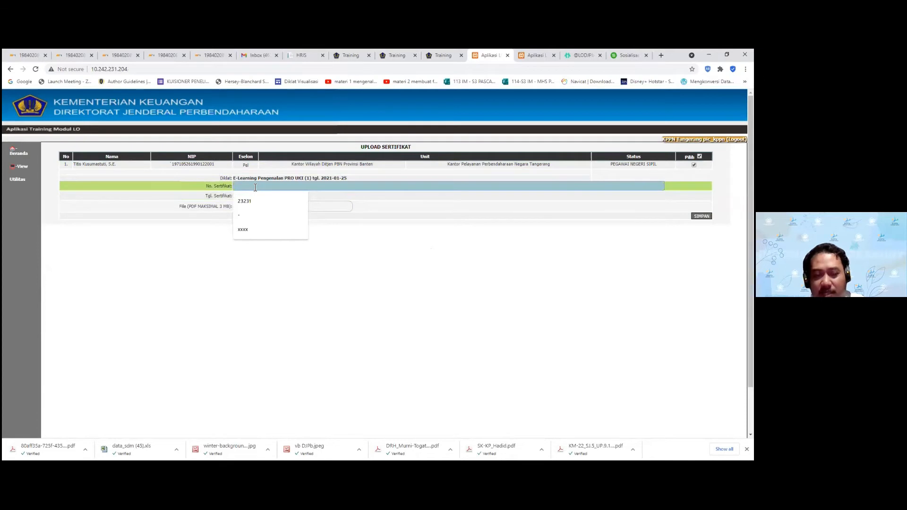
click(258, 196)
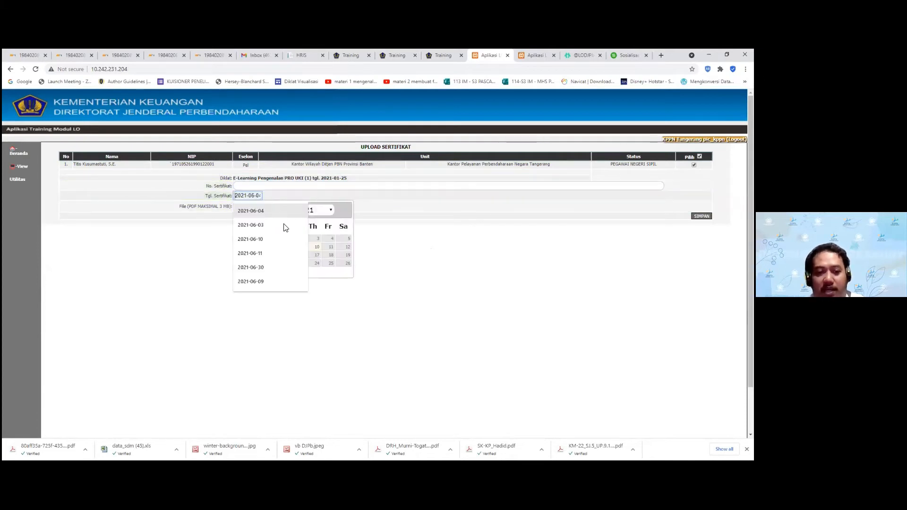
click(293, 246)
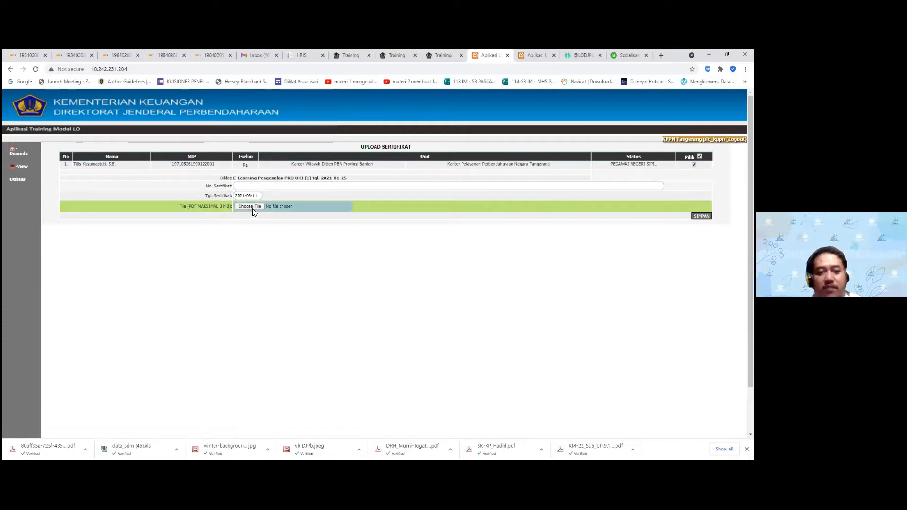
click(320, 211)
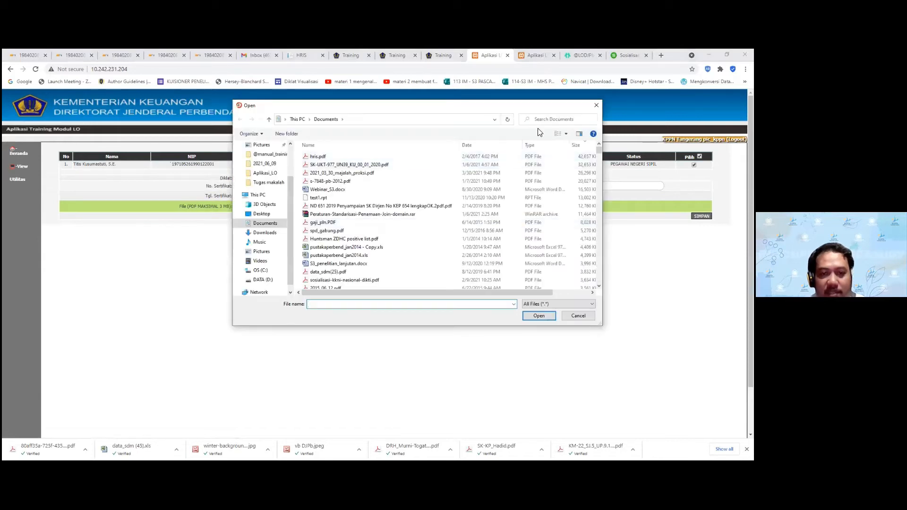
click(550, 120)
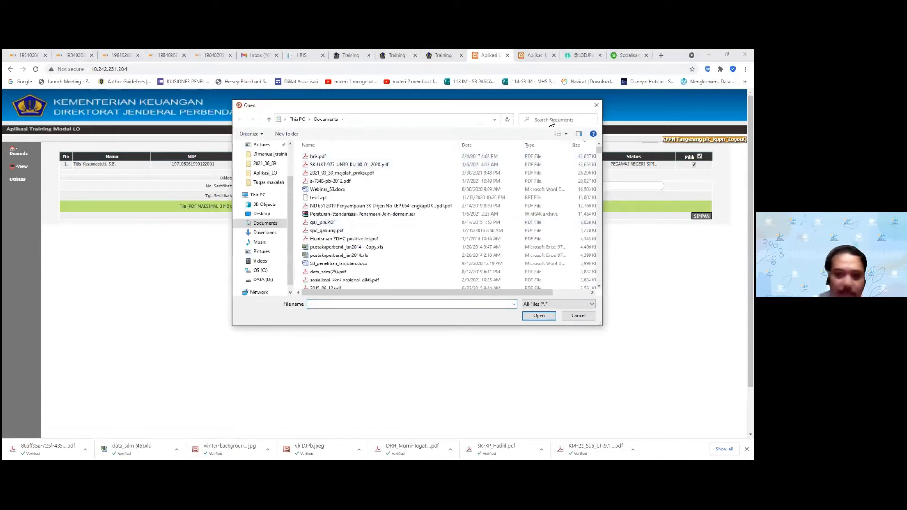
text(test)
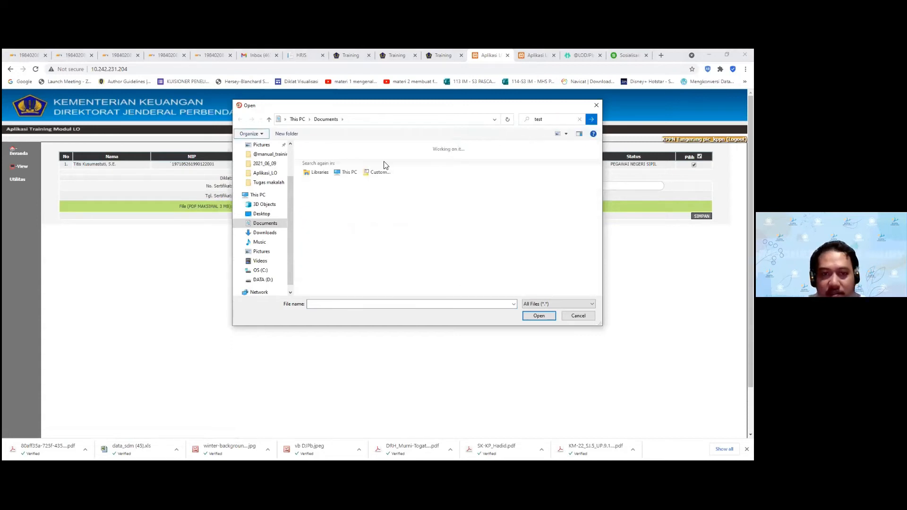
double_click(332, 161)
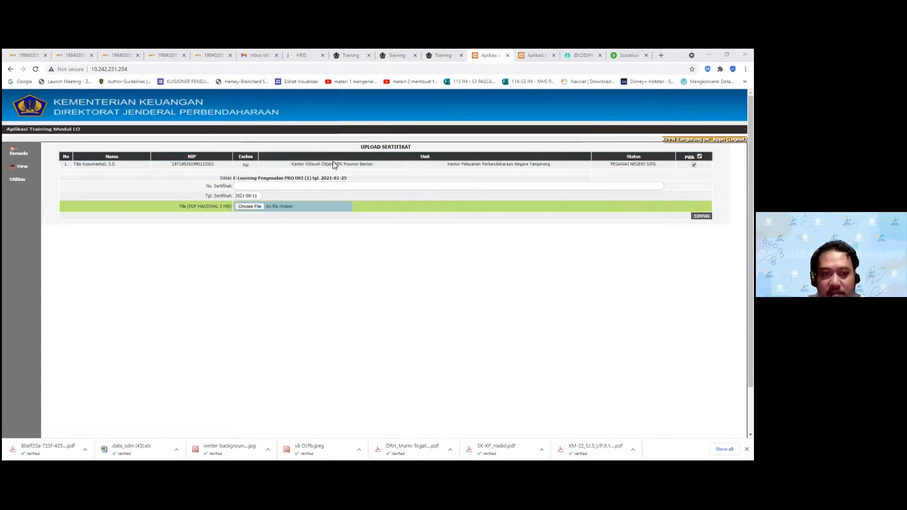
click(251, 196)
click(281, 240)
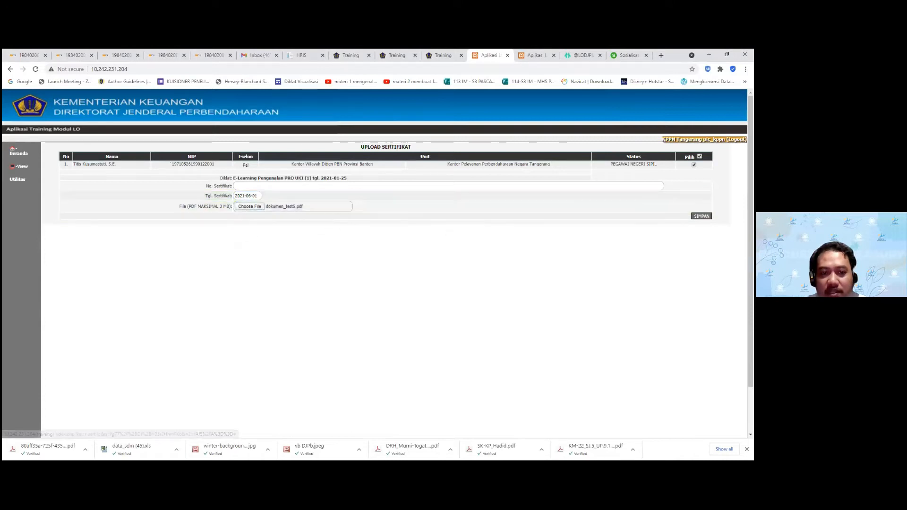
click(456, 116)
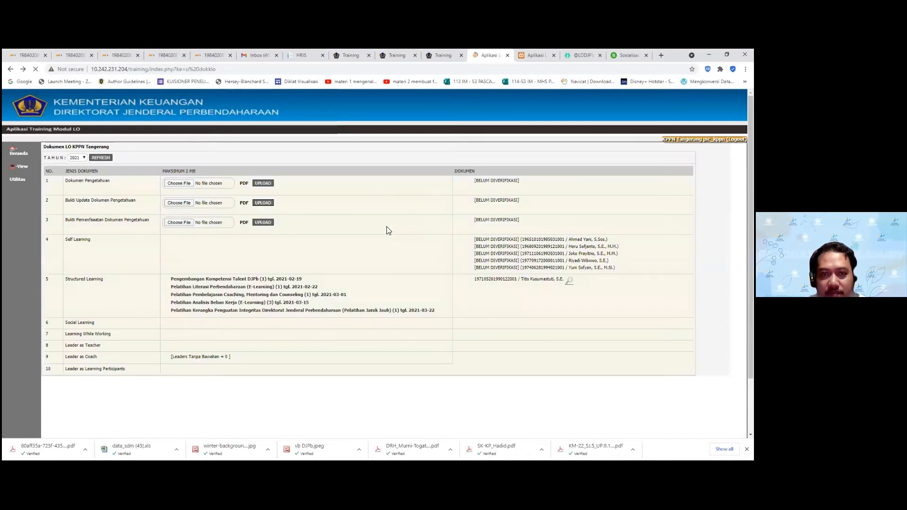
scroll(462, 232, down, 2)
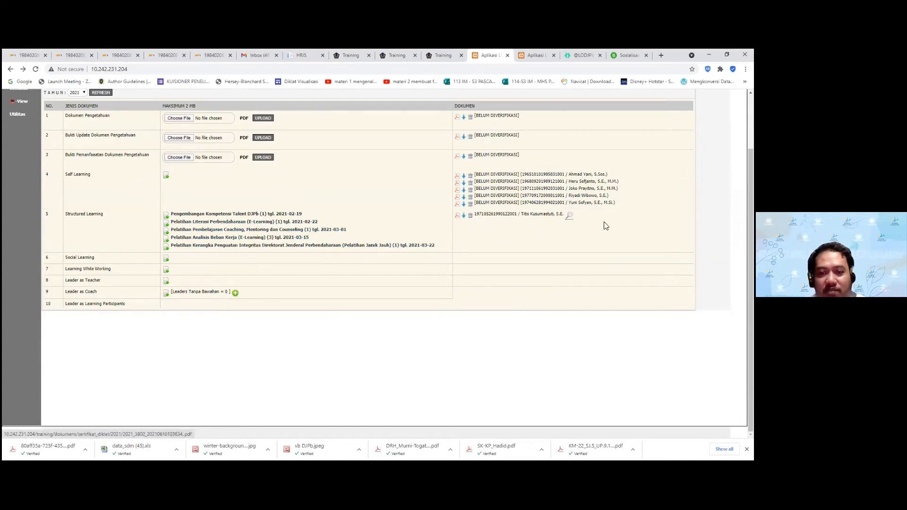
mouse_move(570, 220)
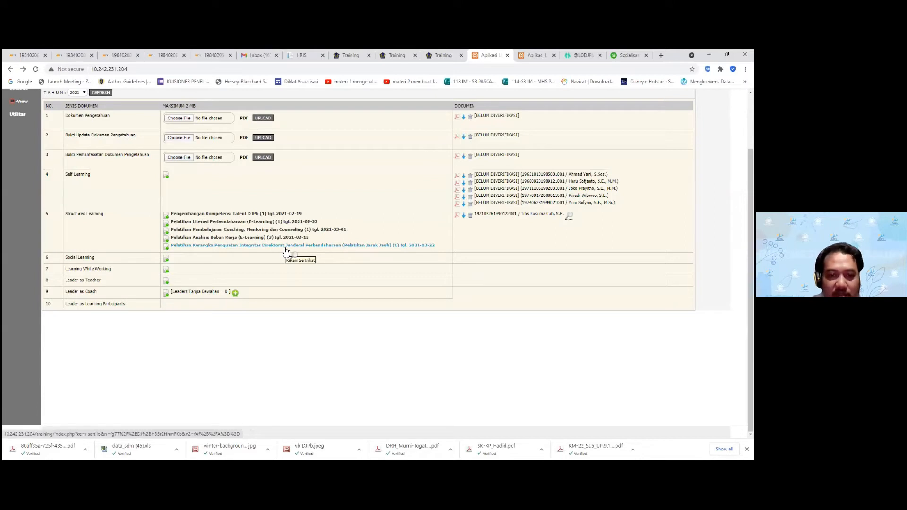
Save the Pelatihan Kerangka Penguatan Integritas certificate dated 2021-06-04 with dokumen_test5.pdf attached
click(371, 246)
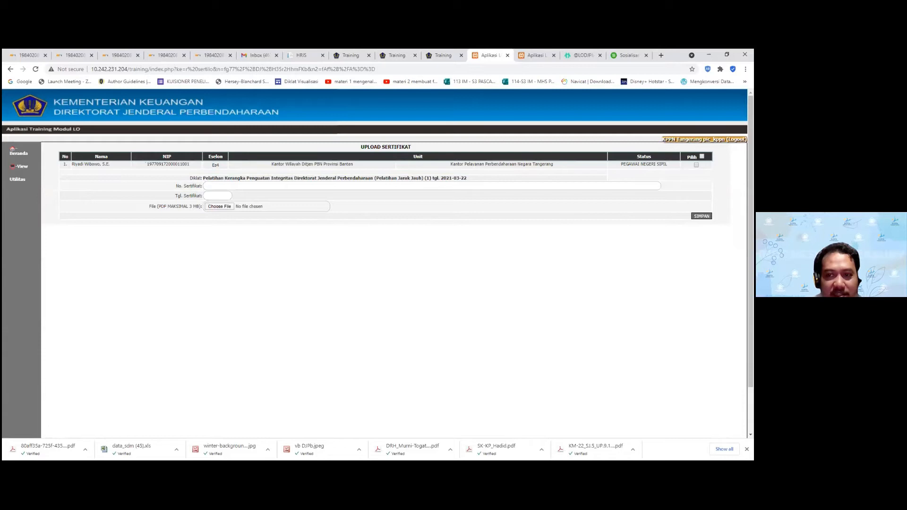
click(216, 195)
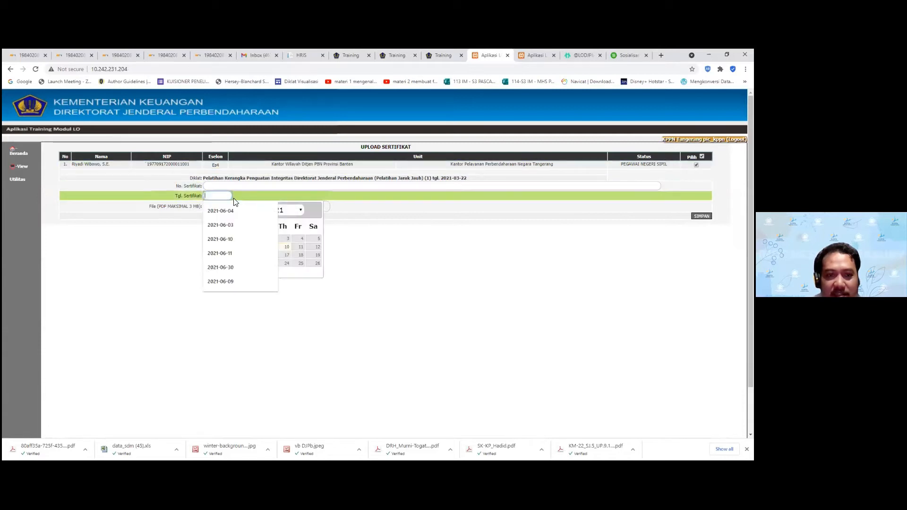
click(298, 239)
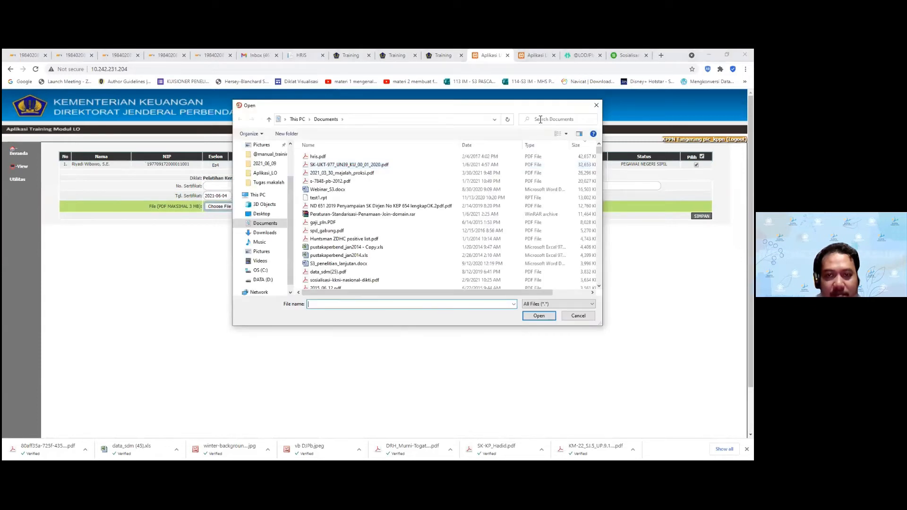
click(551, 120)
text(test)
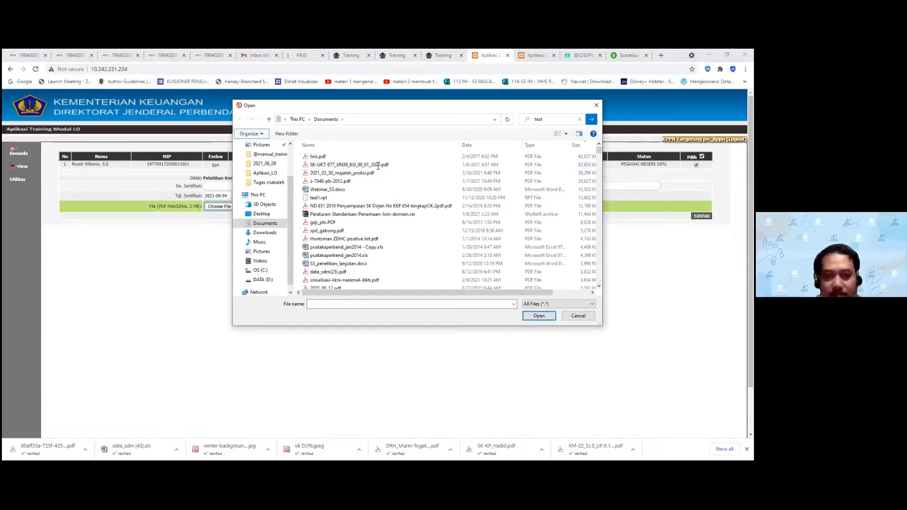
click(318, 163)
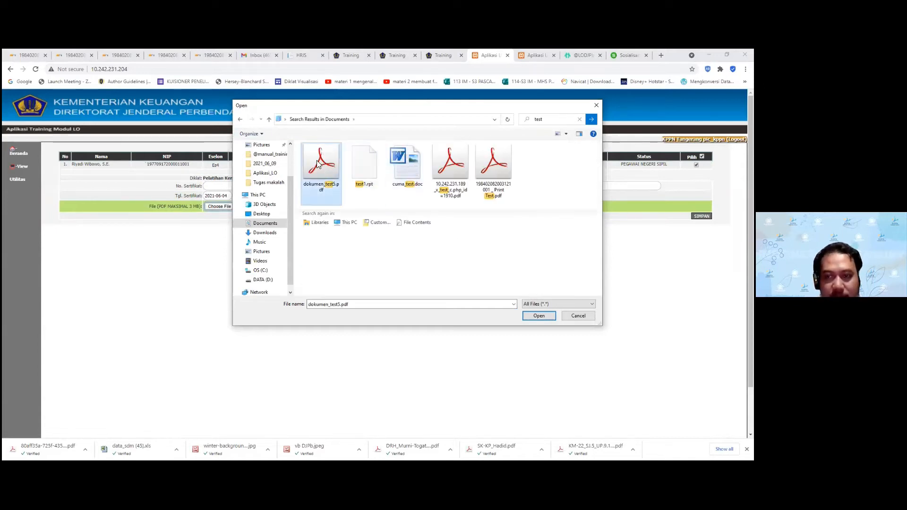
double_click(318, 163)
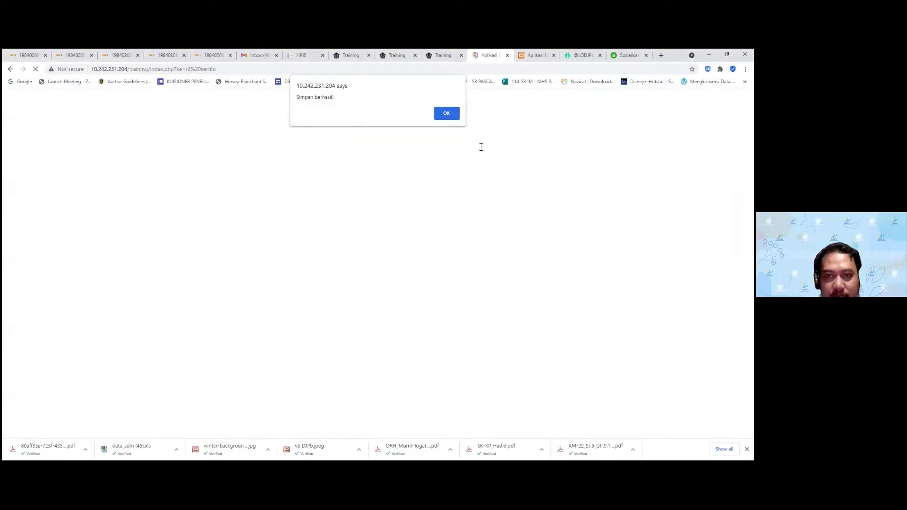
click(454, 118)
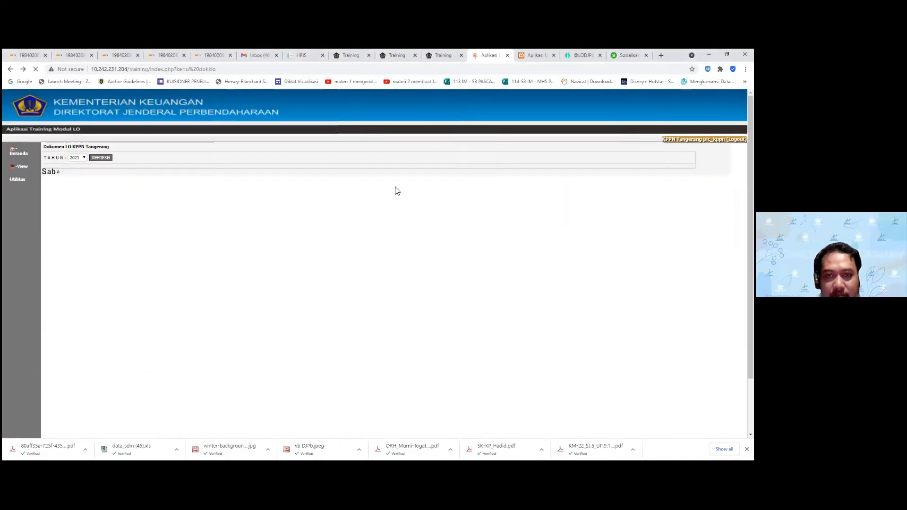
Scroll down and emphasise the Social Learning row
scroll(340, 279, down, 2)
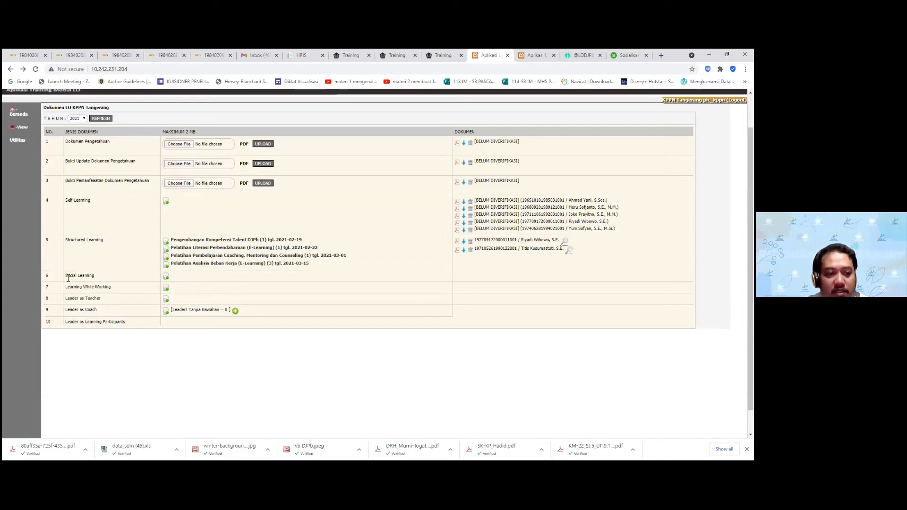
mouse_move(65, 276)
mouse_down()
mouse_move(99, 275)
mouse_move(65, 278)
mouse_up()
click(98, 277)
click(401, 465)
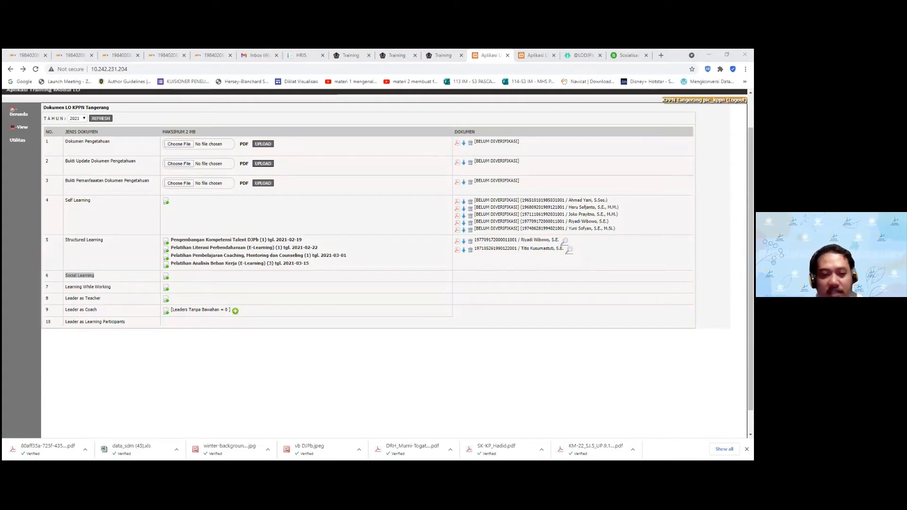
Switch to the browser tab holding the LO achievement summary table
key(alt+Tab)
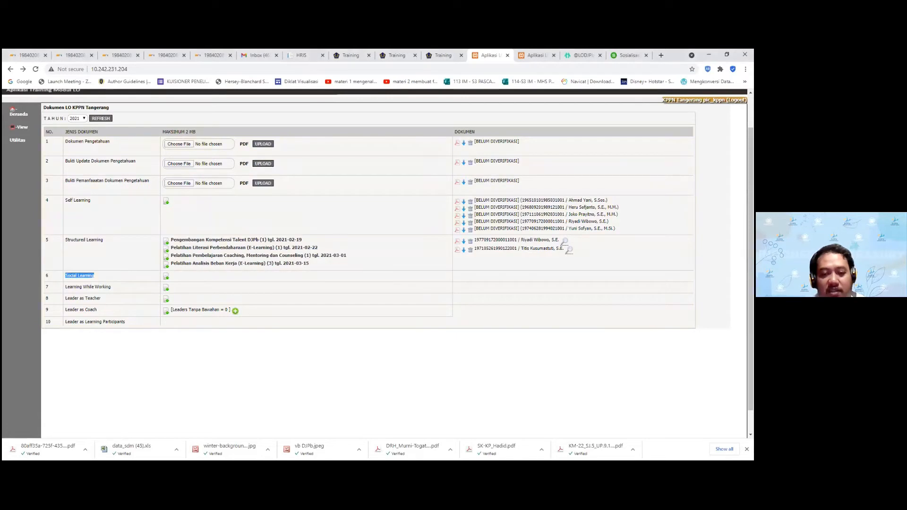
key(alt+Tab)
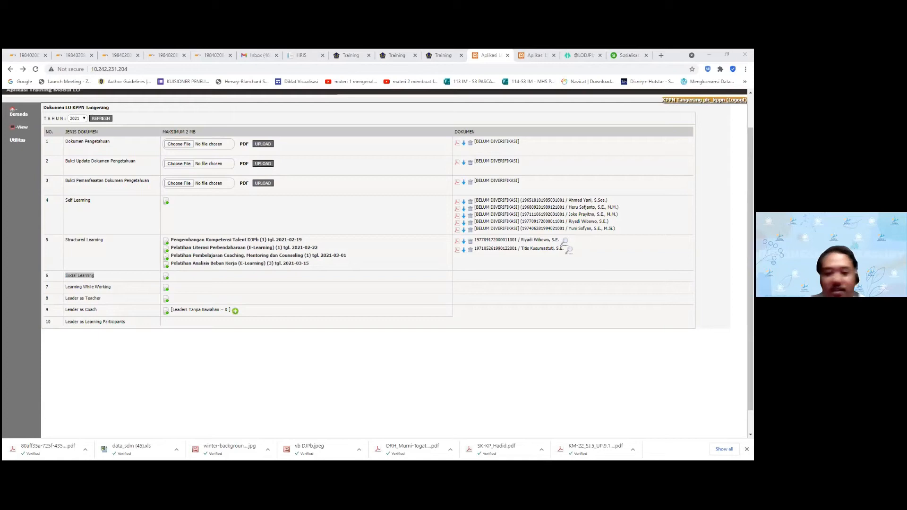
click(155, 301)
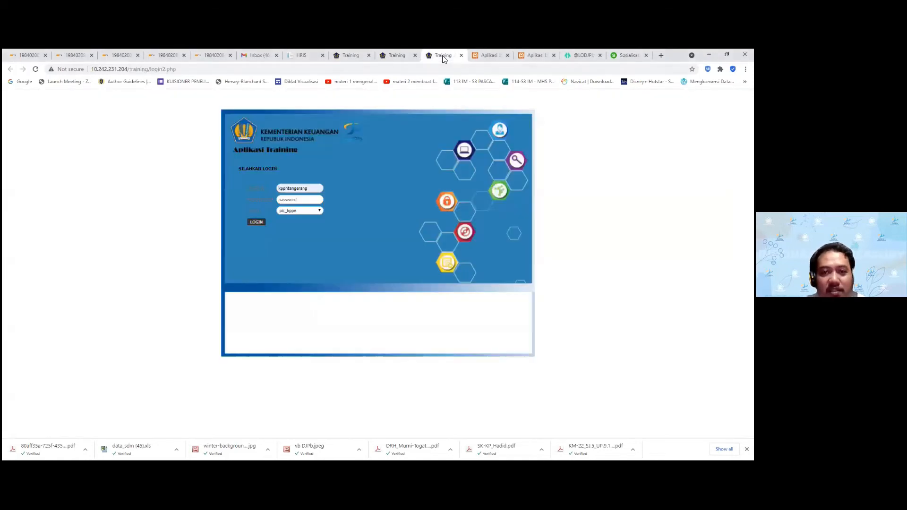
click(443, 55)
click(489, 55)
click(550, 55)
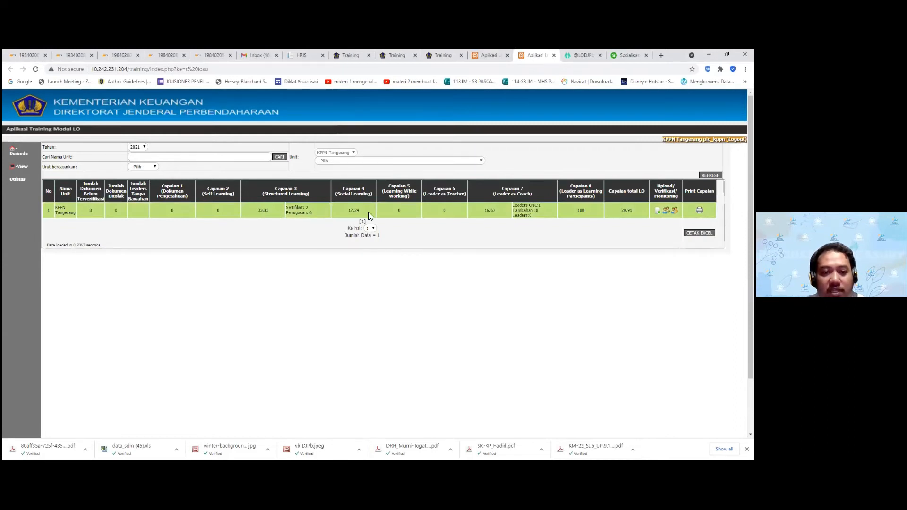
drag(366, 209, 259, 198)
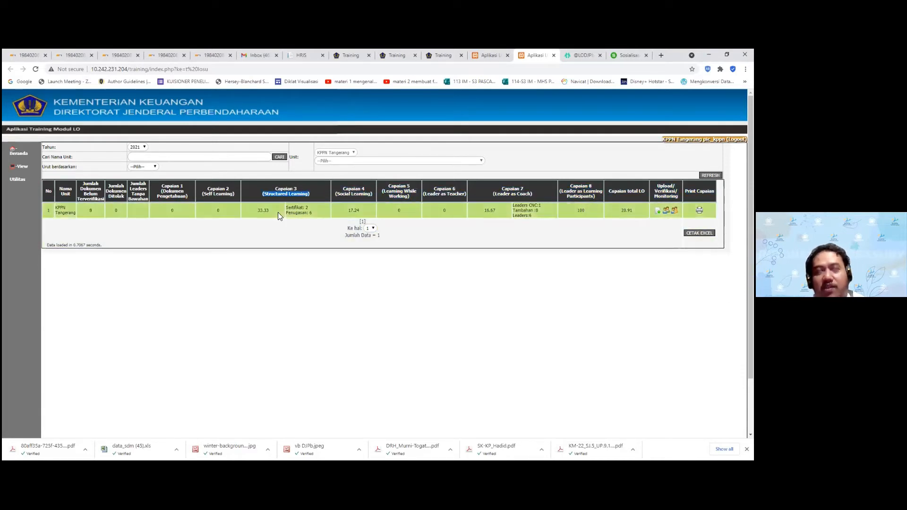
drag(256, 211, 318, 214)
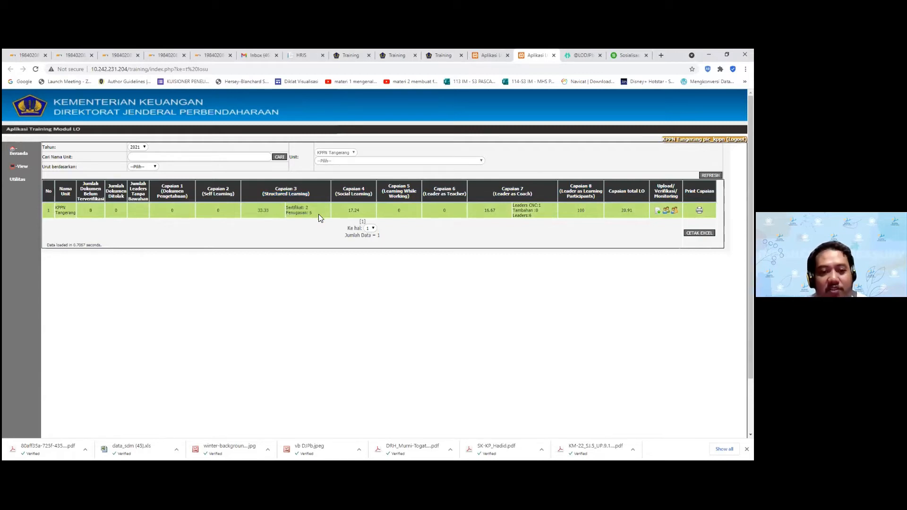
click(270, 211)
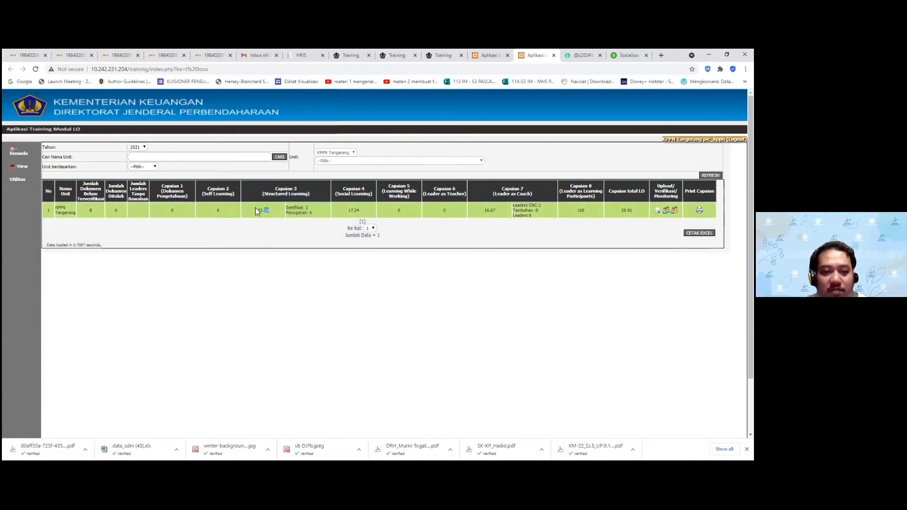
drag(255, 211, 256, 211)
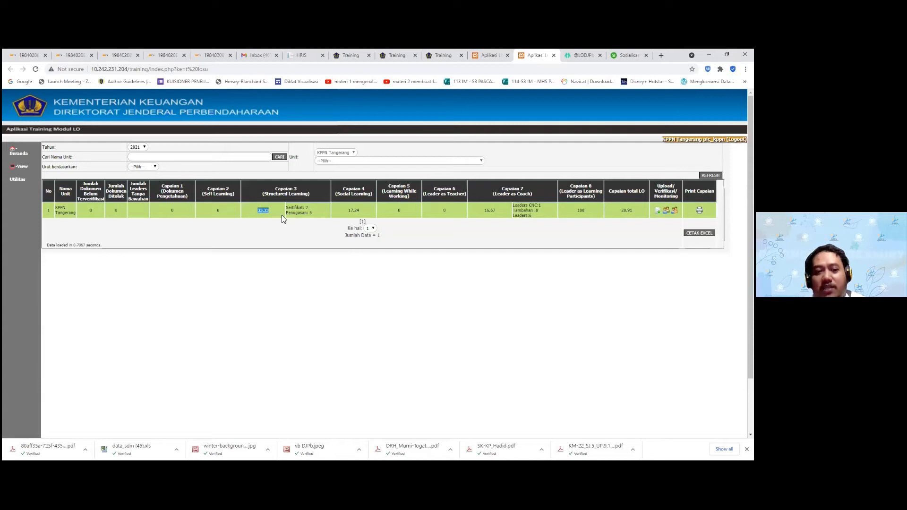
click(309, 213)
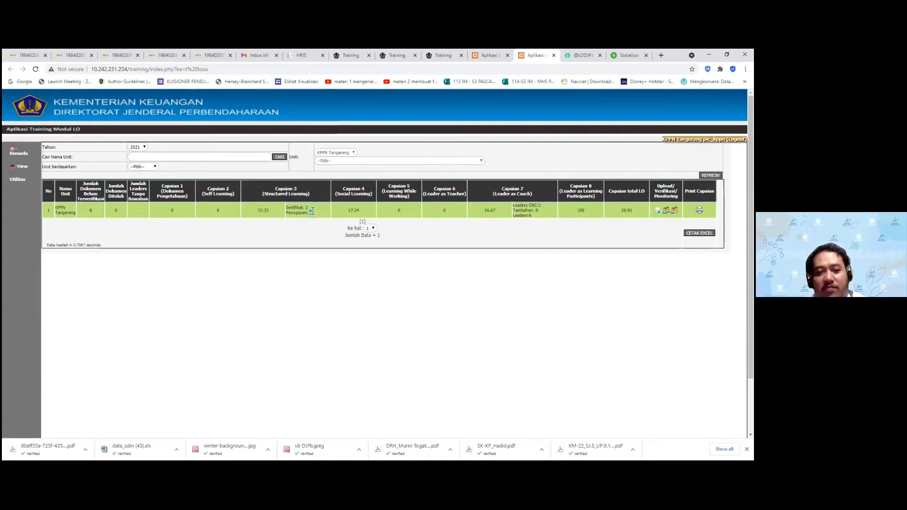
double_click(306, 208)
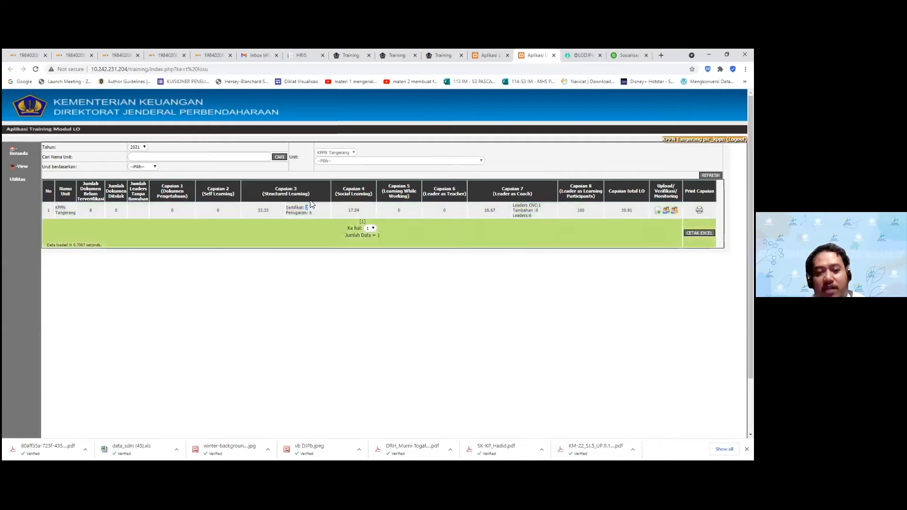
double_click(263, 210)
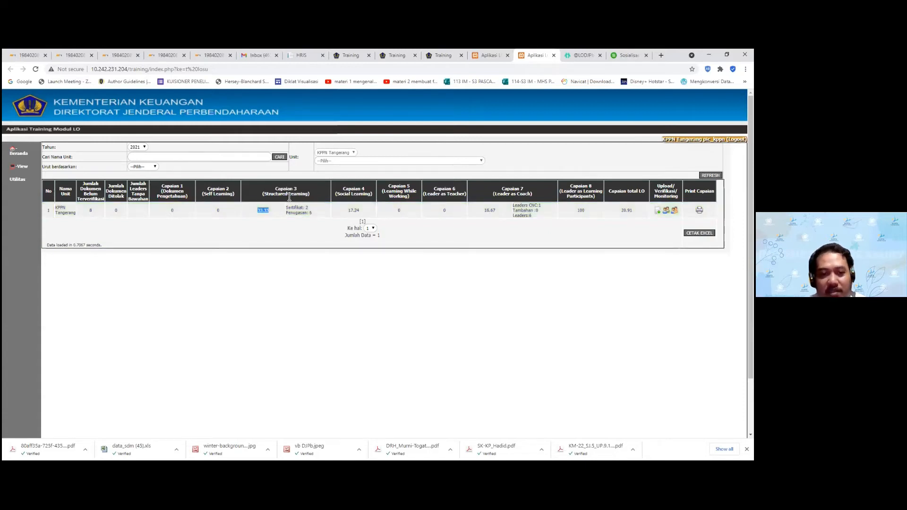
drag(365, 188, 343, 189)
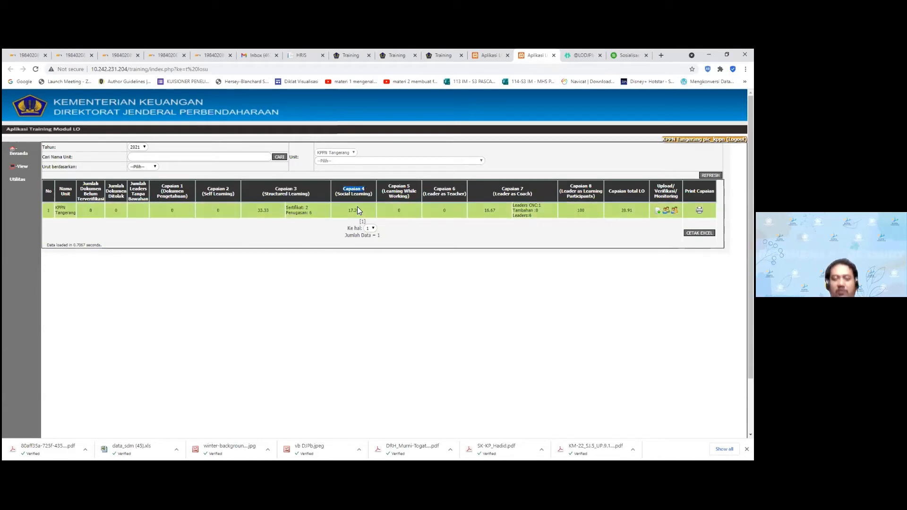
drag(360, 211, 350, 211)
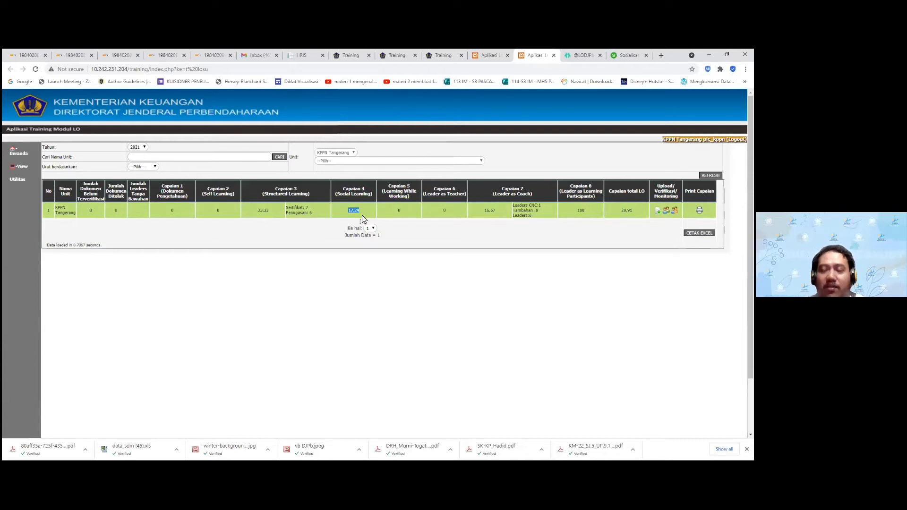
click(363, 216)
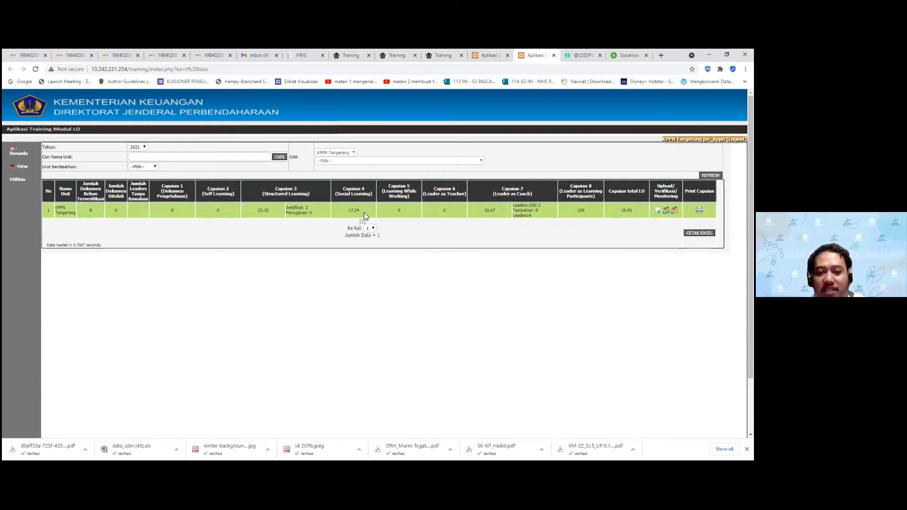
drag(346, 212, 342, 215)
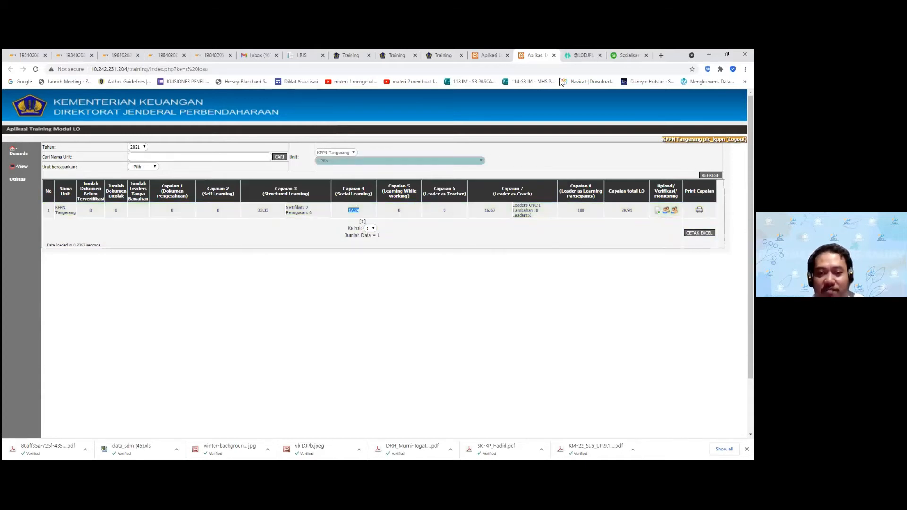
Compare the tabs and highlight the Capaian 4 (Social Learning) value 17.24 in the recap
click(496, 59)
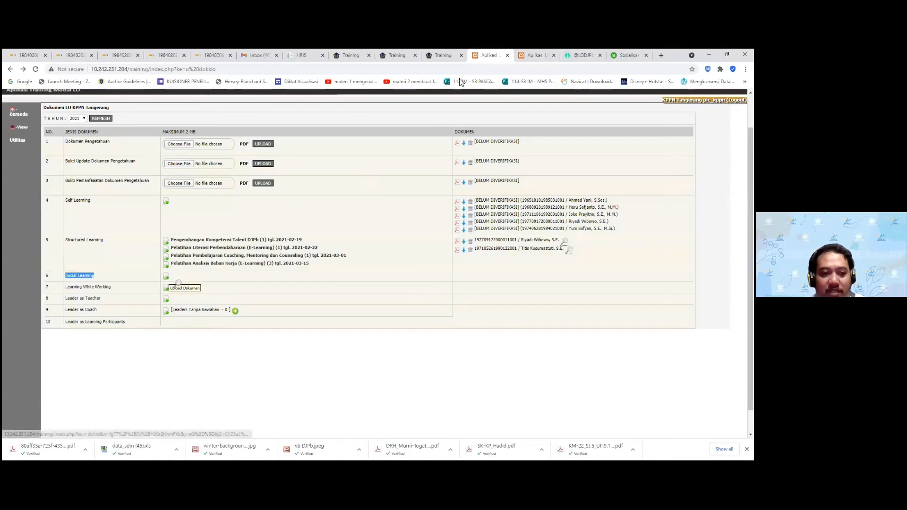
click(454, 56)
click(536, 55)
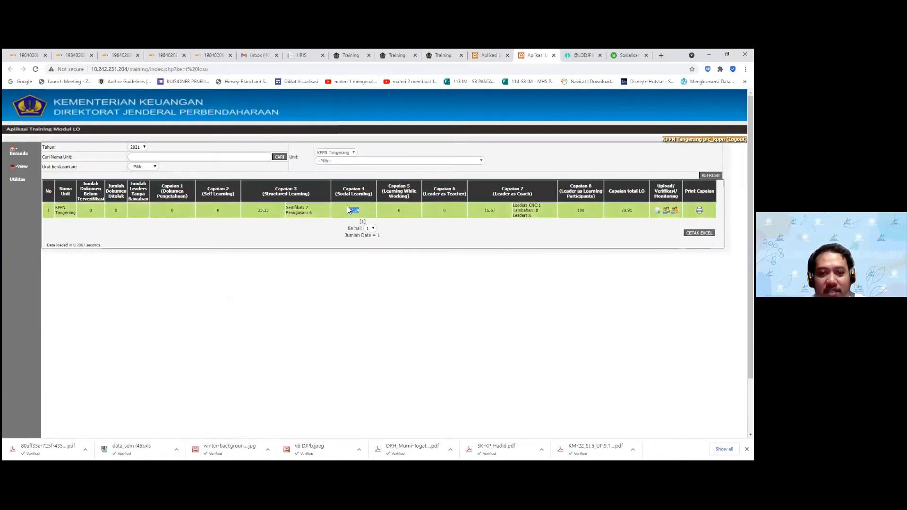
double_click(352, 211)
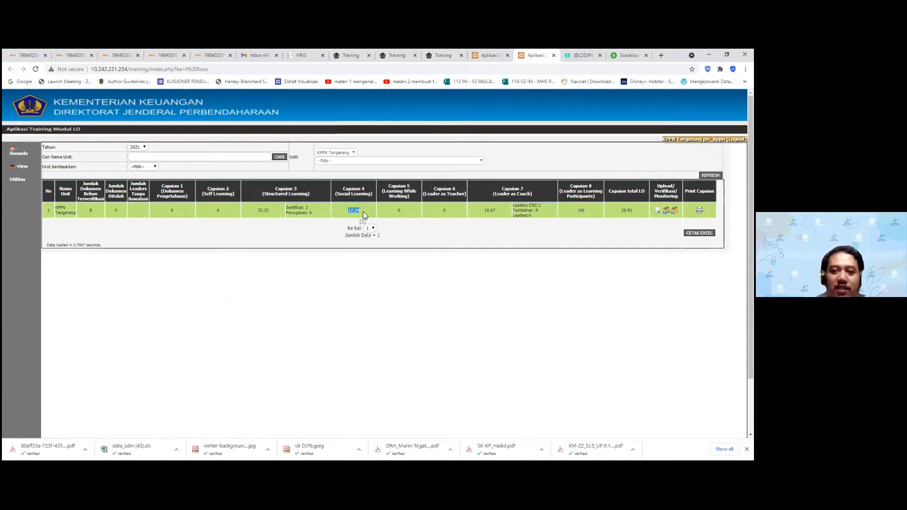
click(494, 57)
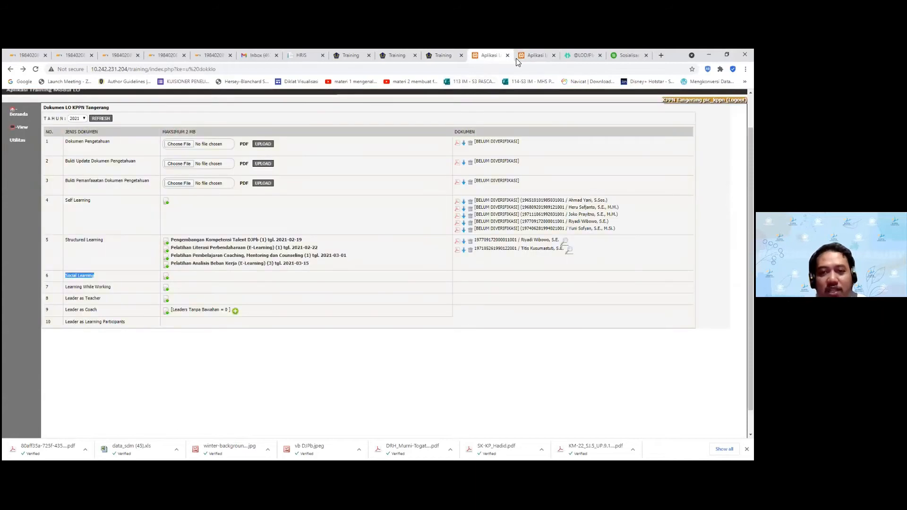
click(534, 56)
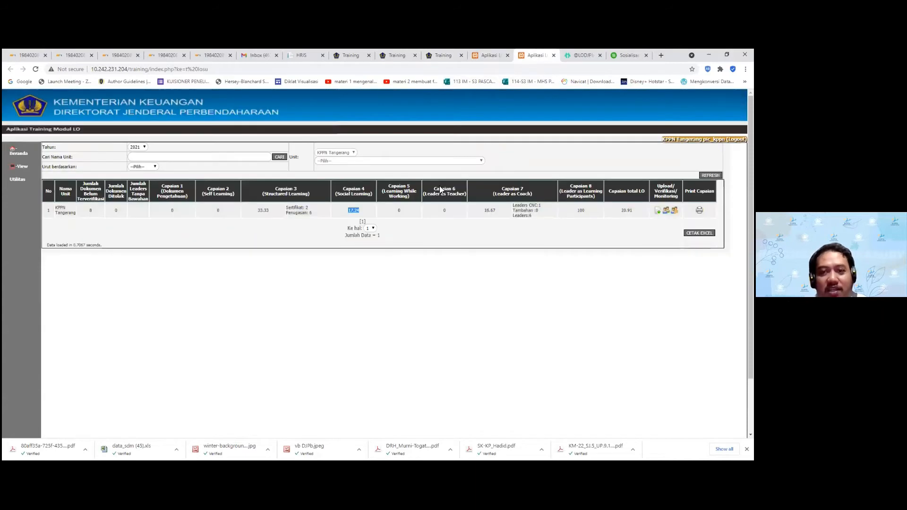
double_click(356, 211)
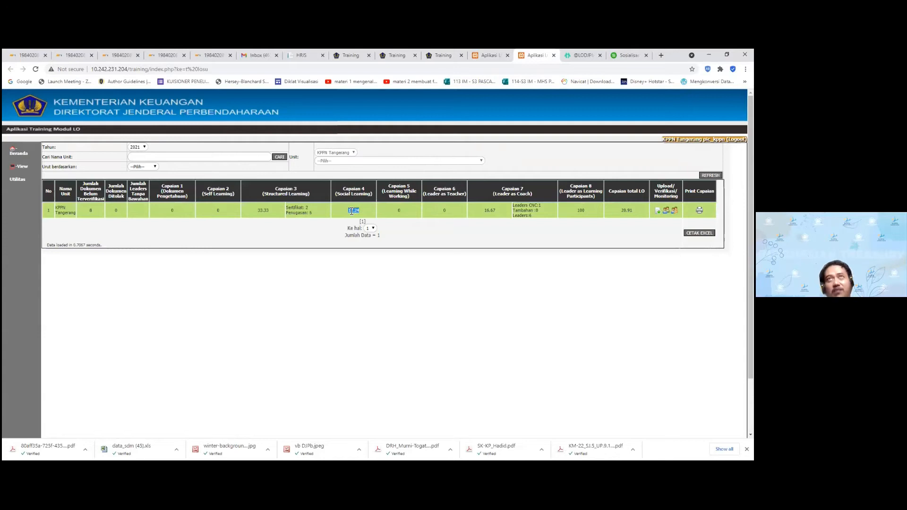
click(352, 191)
triple_click(352, 191)
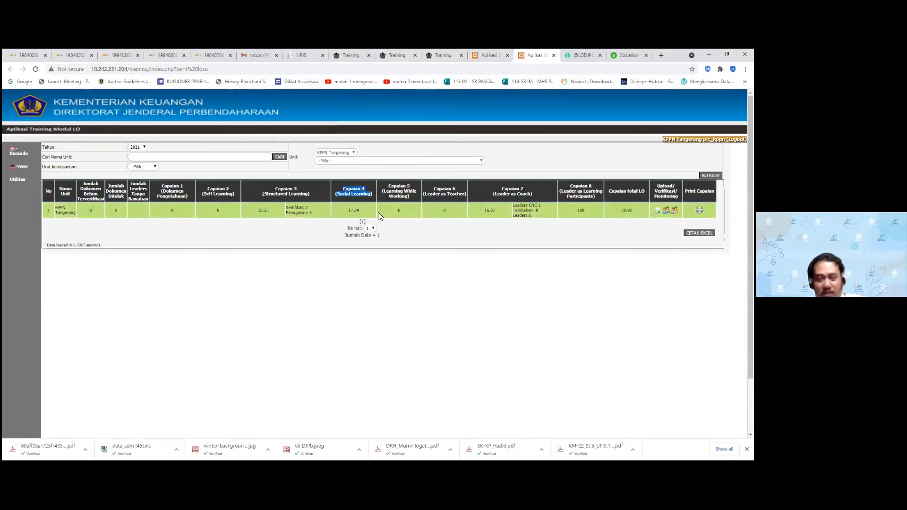
double_click(353, 211)
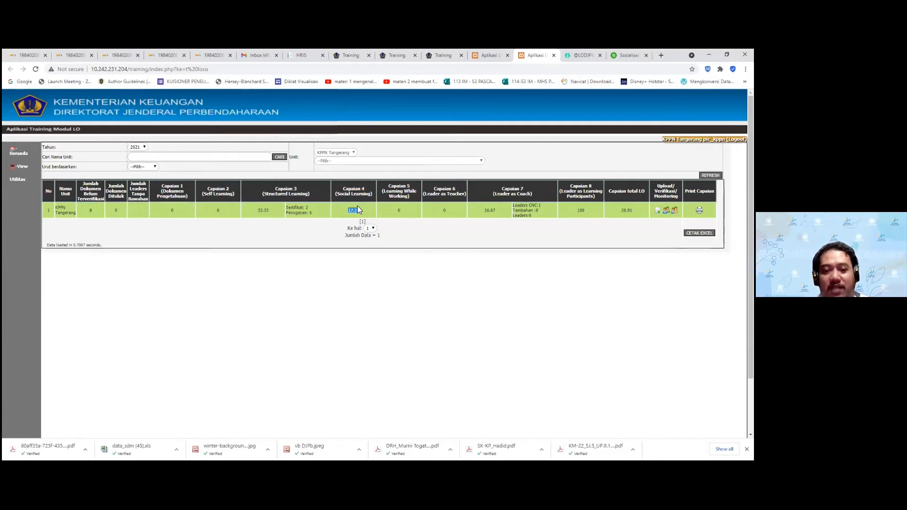
Open the Social Learning upload page and go back to the Dokumen LO page
click(489, 55)
click(169, 279)
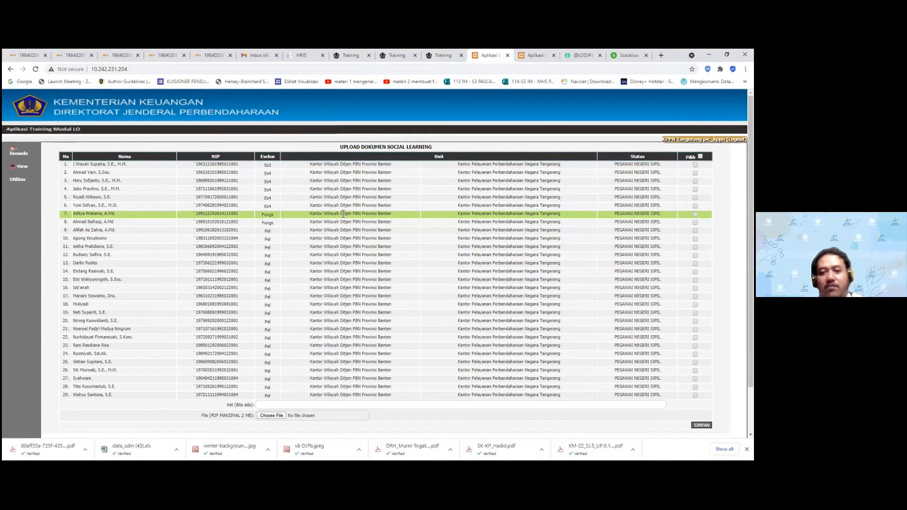
click(10, 69)
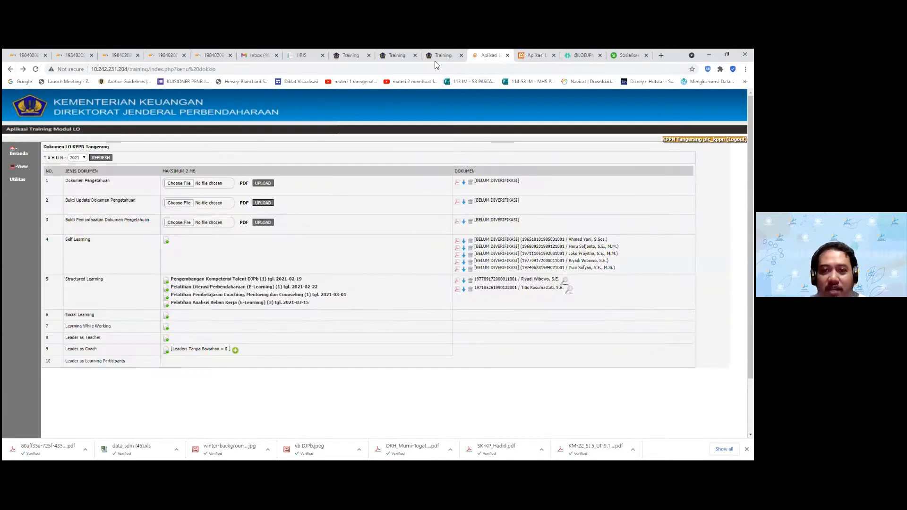
Sign back in to the training application and return to the Dokumen LO KPPN Tangerang page
click(436, 56)
click(529, 55)
click(443, 55)
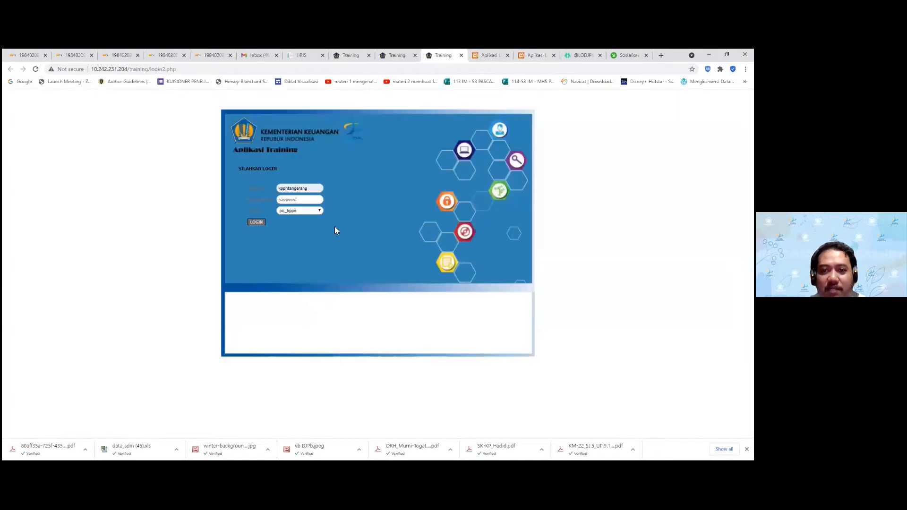
click(257, 223)
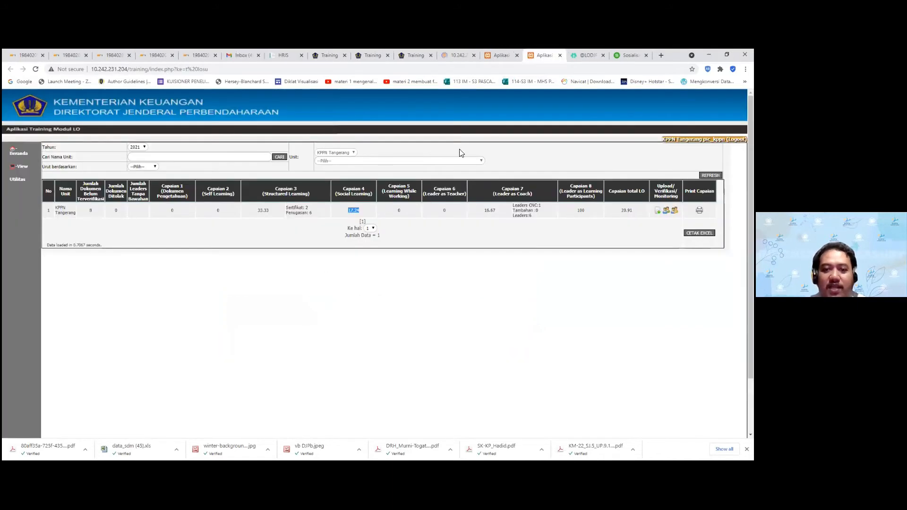
click(501, 56)
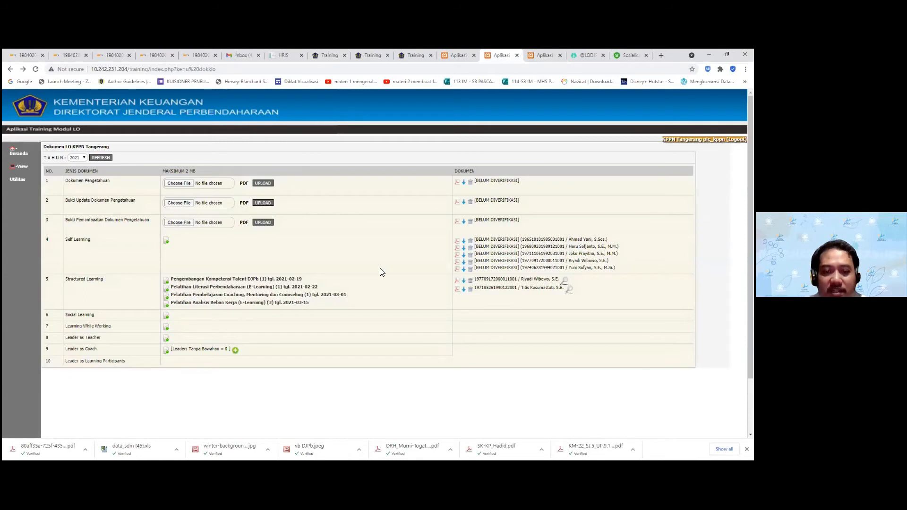
Open the Upload Dokumen form for row 7, Learning While Working
scroll(373, 274, down, 1)
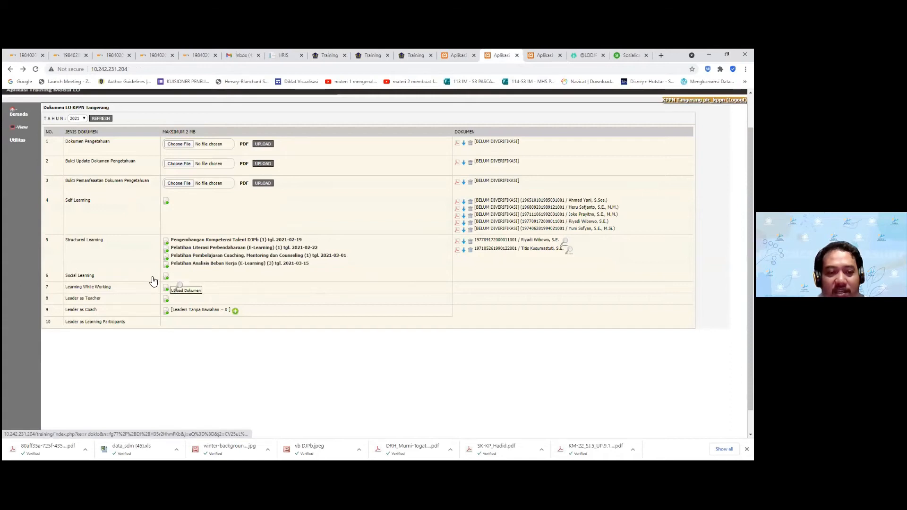
scroll(336, 260, down, 1)
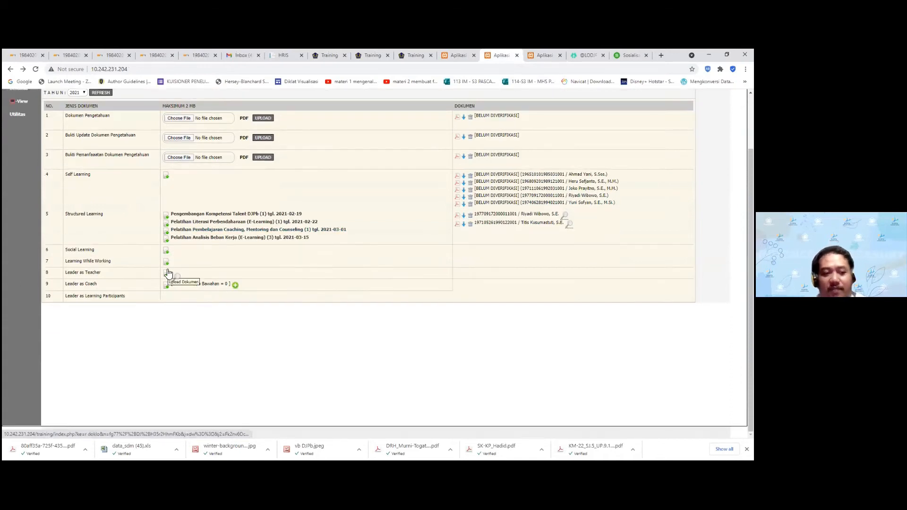
mouse_move(45, 265)
mouse_down()
mouse_move(126, 263)
mouse_move(55, 265)
mouse_up()
key(alt+Tab)
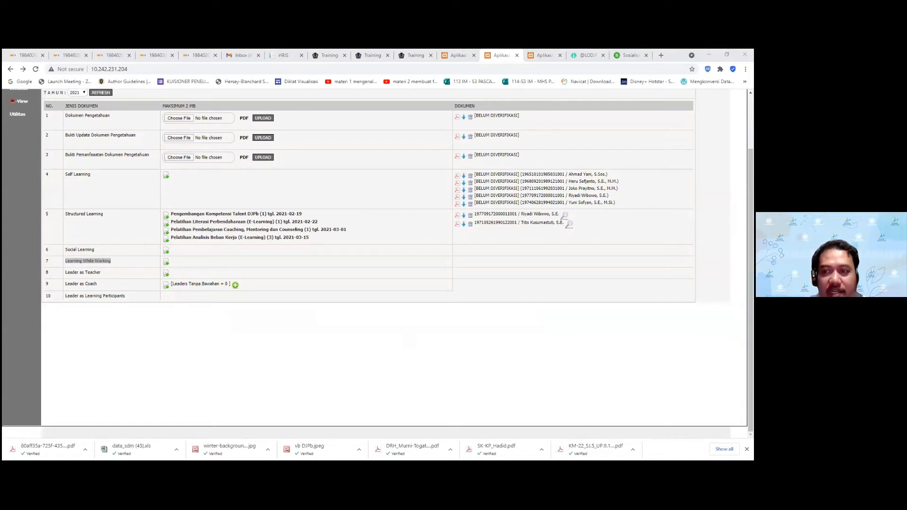
click(167, 262)
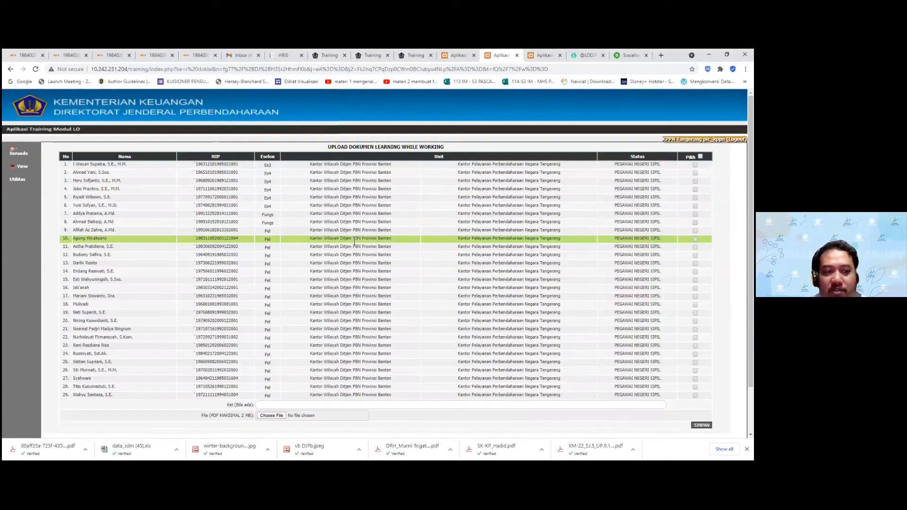
Tick thirteen employees individually in the Learning While Working list
scroll(392, 252, down, 2)
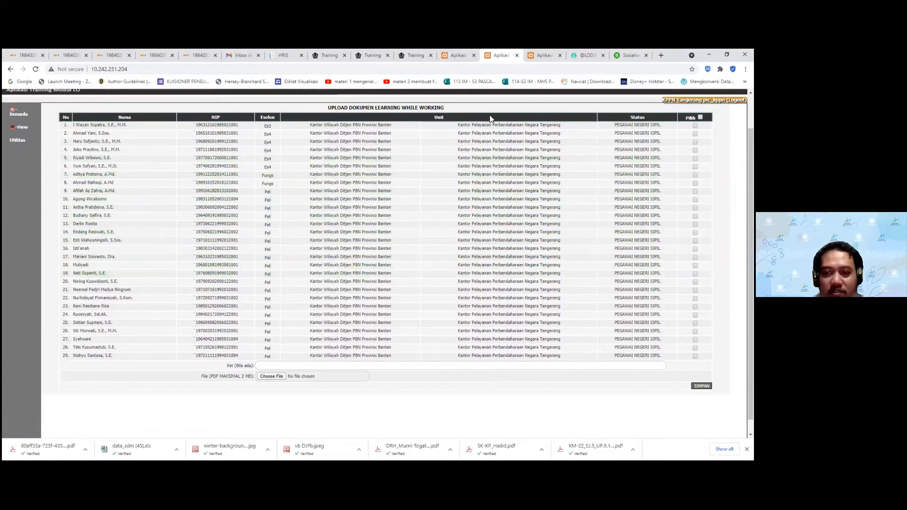
click(700, 117)
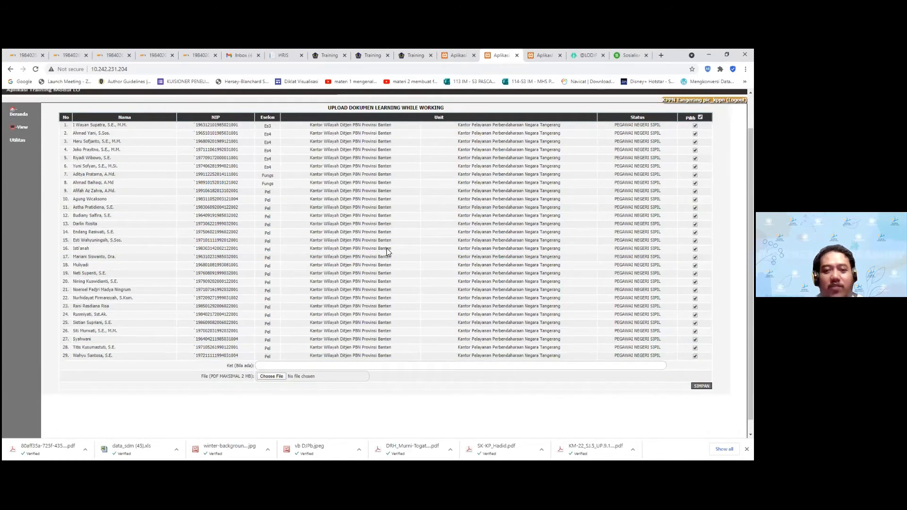
key(ctrl+shift+Tab)
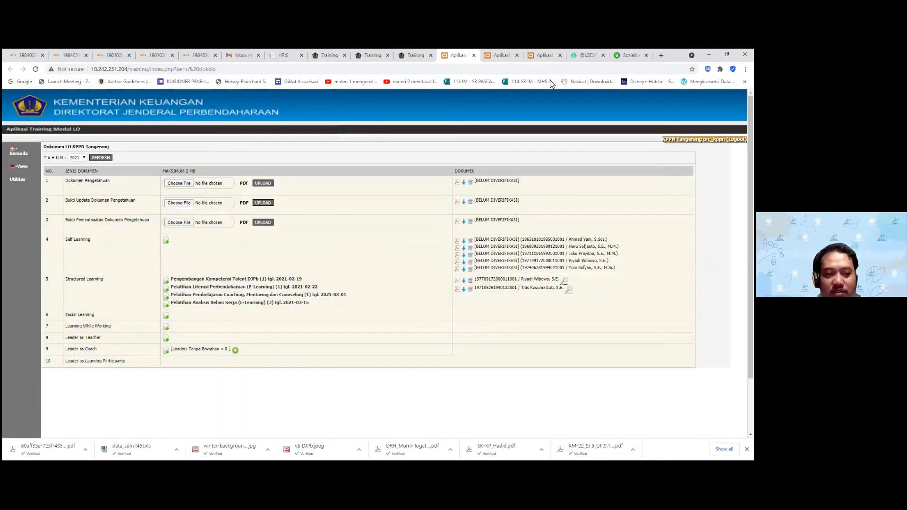
click(499, 55)
click(700, 117)
click(694, 126)
click(695, 133)
click(695, 142)
click(695, 150)
click(695, 158)
click(695, 166)
click(695, 174)
click(695, 184)
click(695, 191)
click(695, 200)
click(695, 207)
click(695, 216)
click(695, 225)
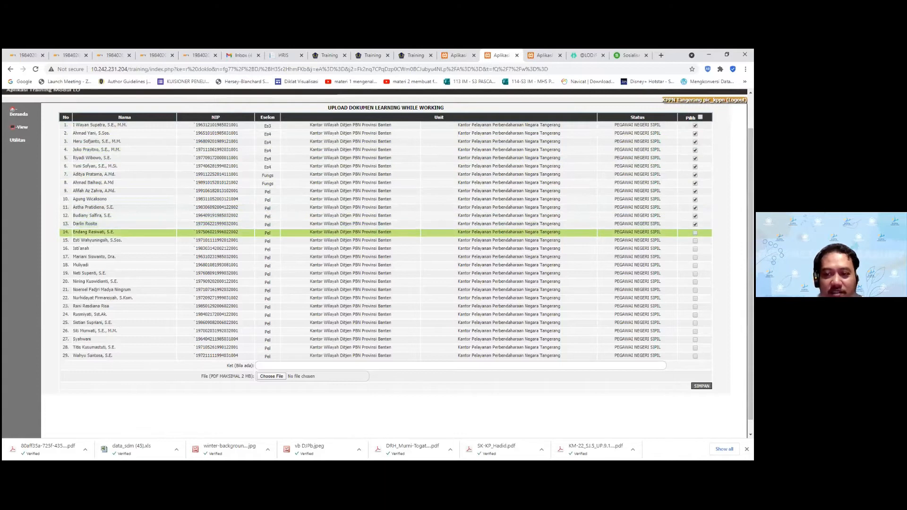
Attach dokumen_test5.pdf, found by searching 'test' in Documents, and upload it
click(291, 376)
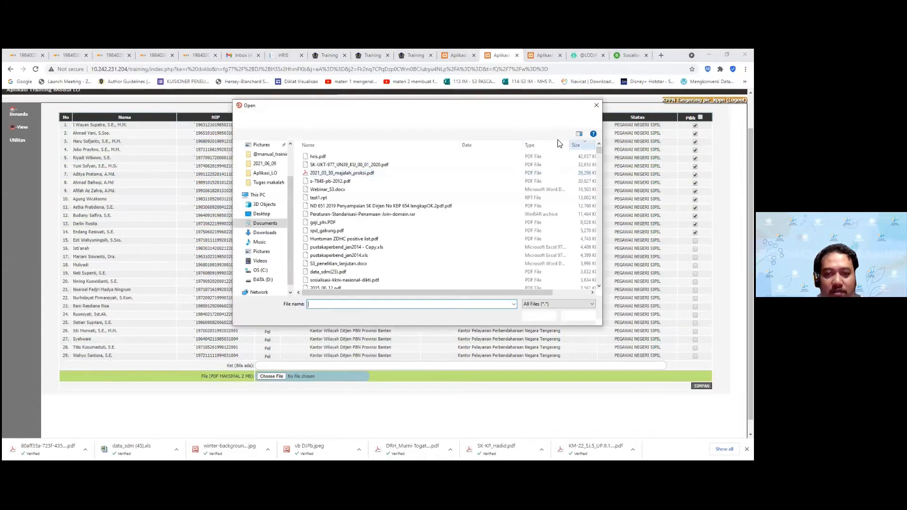
click(545, 121)
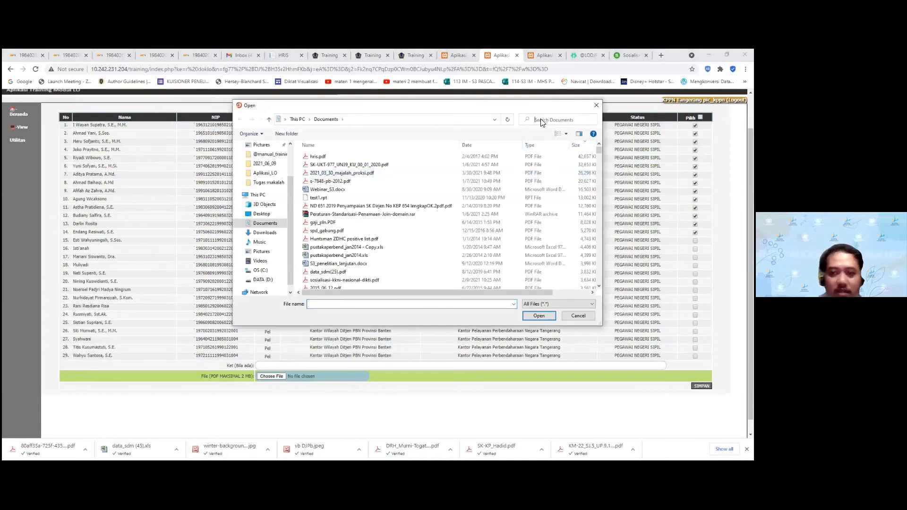
text(test)
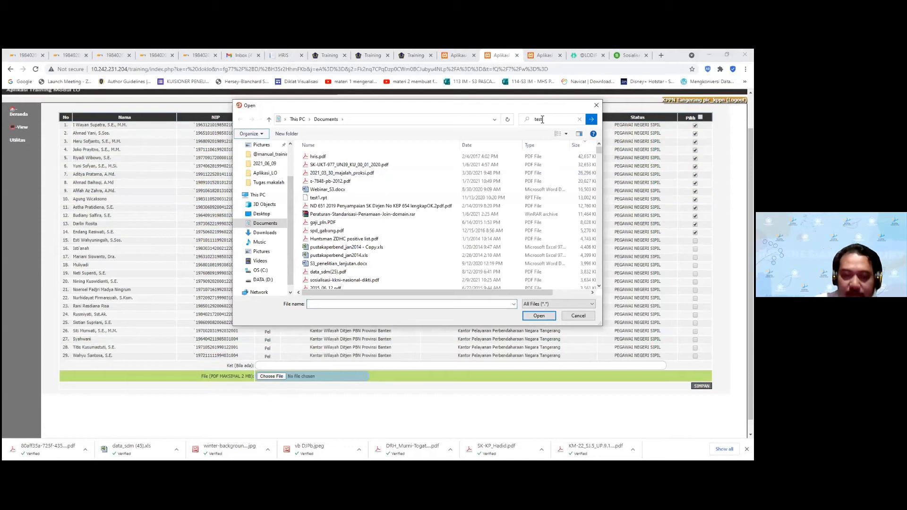
key(Return)
click(319, 166)
click(539, 315)
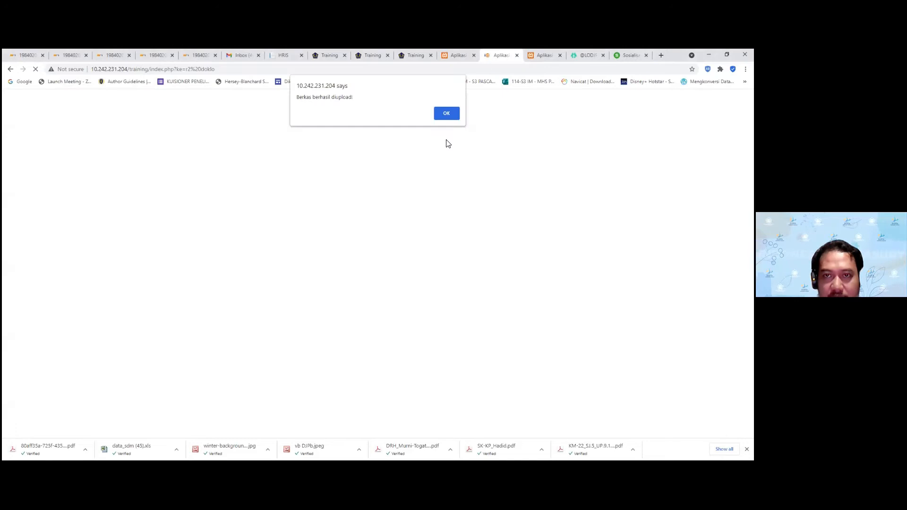
Acknowledge the upload success, then mark and unmark the Structured Learning row
click(448, 115)
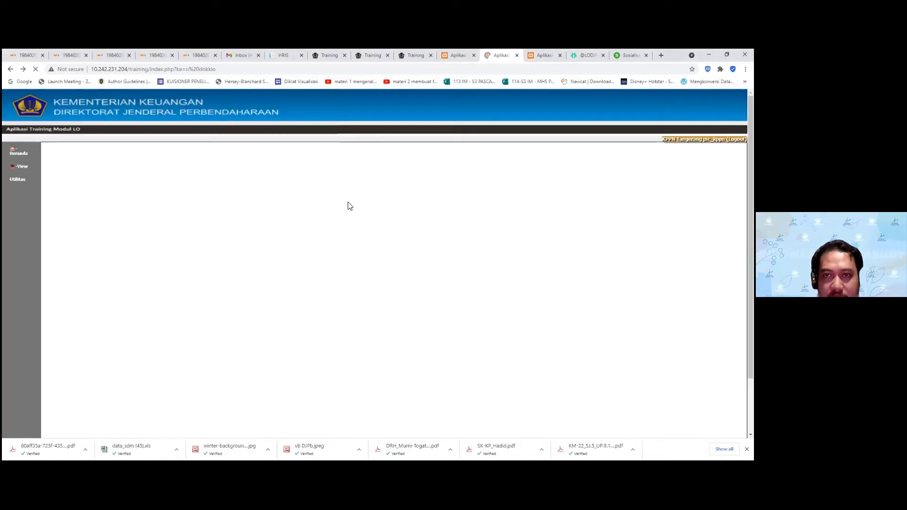
scroll(298, 252, down, 2)
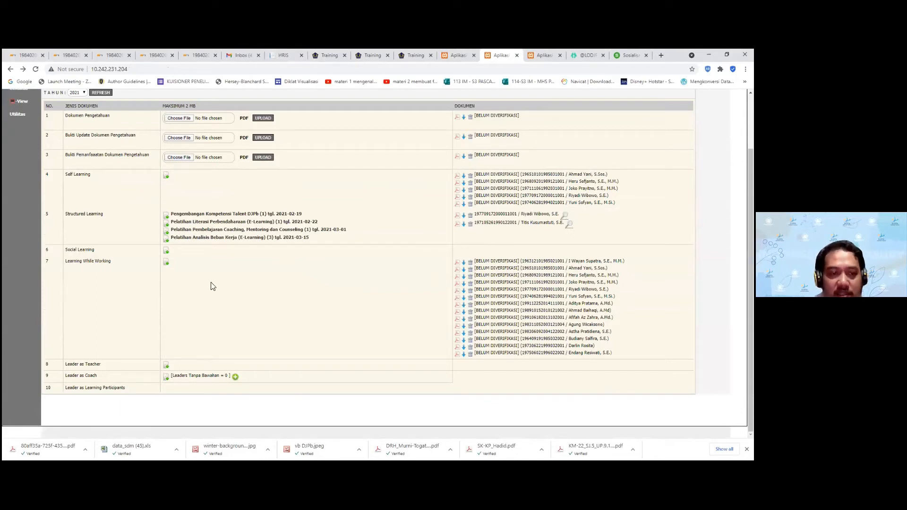
drag(66, 215, 114, 218)
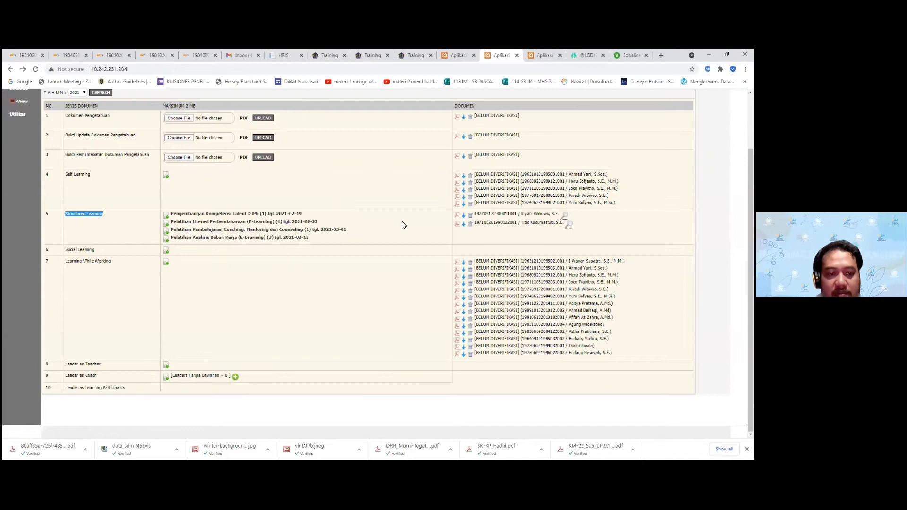
click(488, 273)
Switch to the recap tab and point out the Capaian 5 Learning While Working column
click(457, 55)
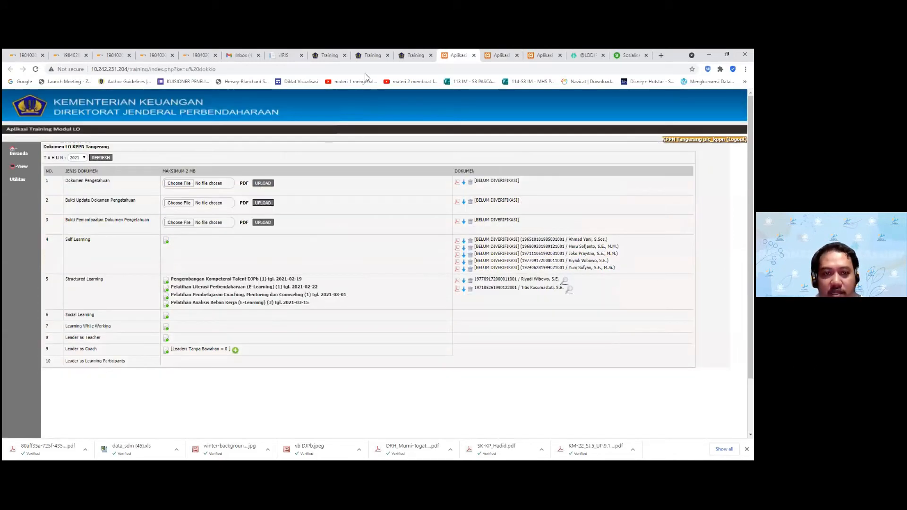
click(539, 55)
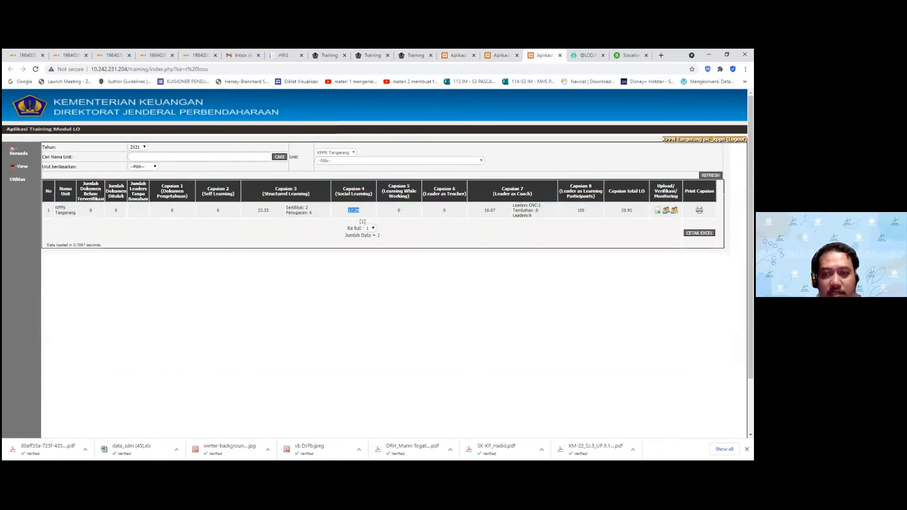
drag(419, 198, 399, 210)
click(400, 211)
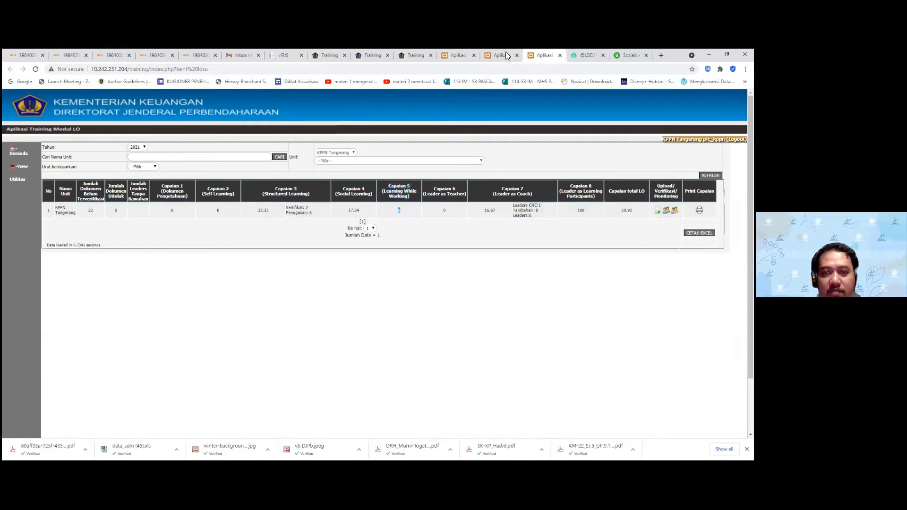
Back on the document tab, point out the Leader as Teacher row and open its upload form
click(506, 53)
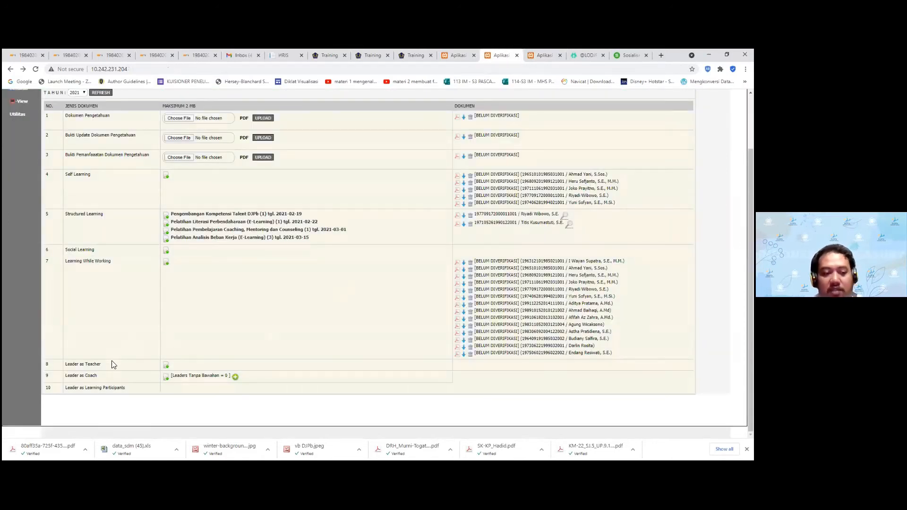
drag(101, 365, 64, 365)
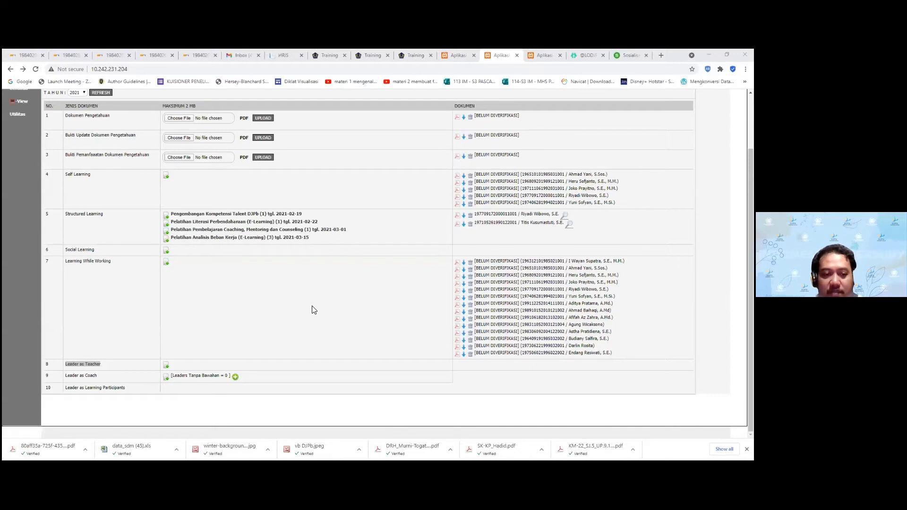
click(201, 350)
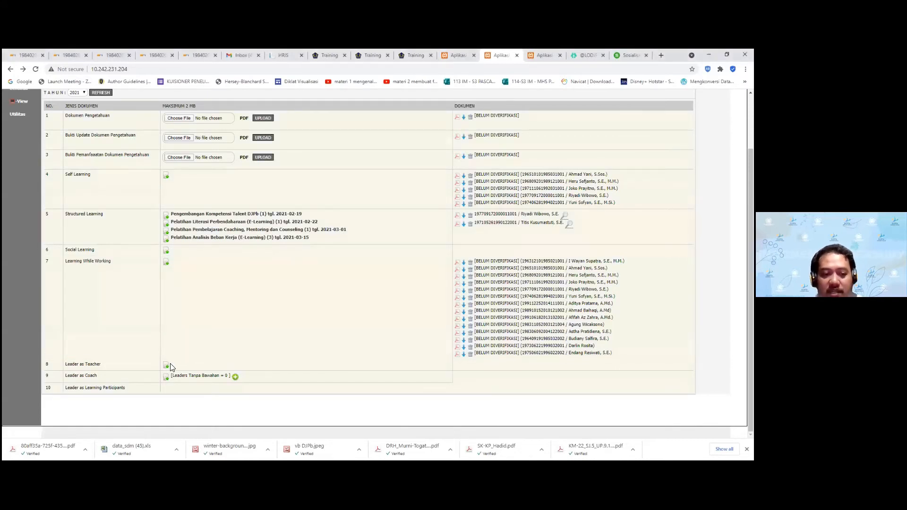
click(166, 366)
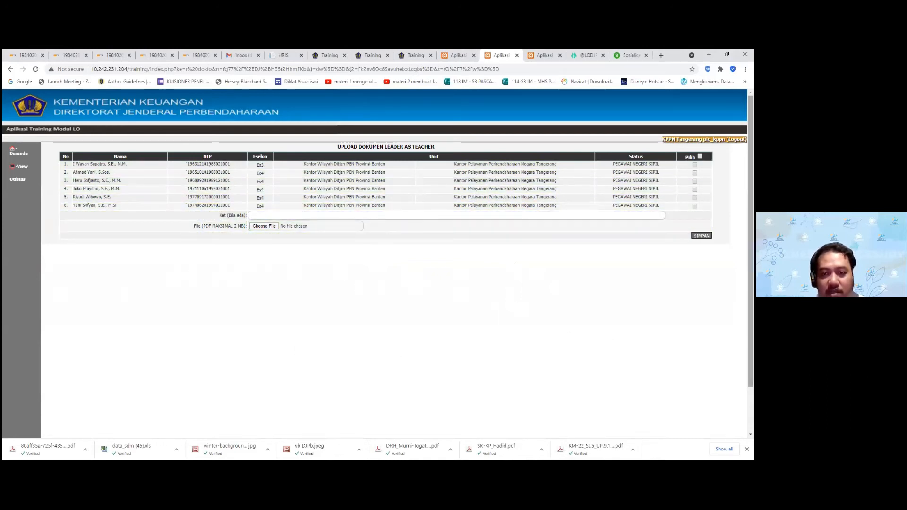
Tick the first employee and upload dokumen_test5.pdf as their Leader as Teacher document
click(694, 173)
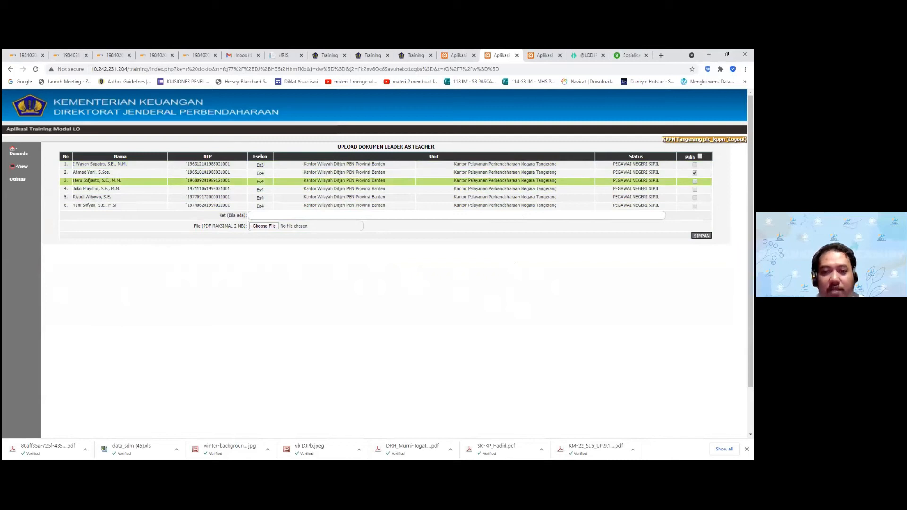
click(694, 165)
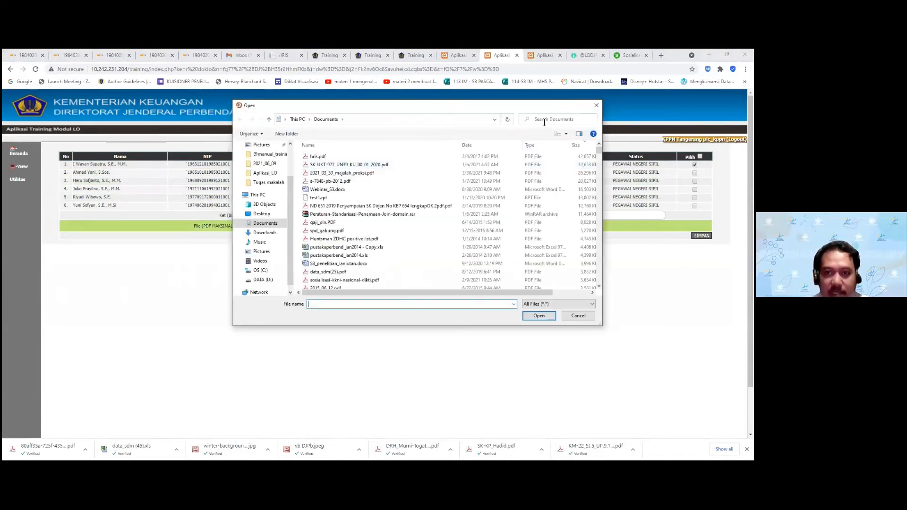
click(541, 119)
text(test)
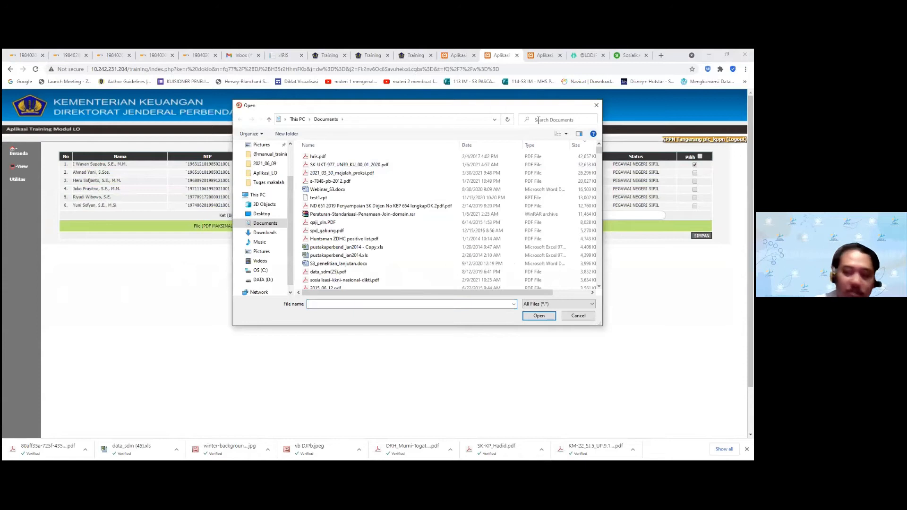
key(Tab)
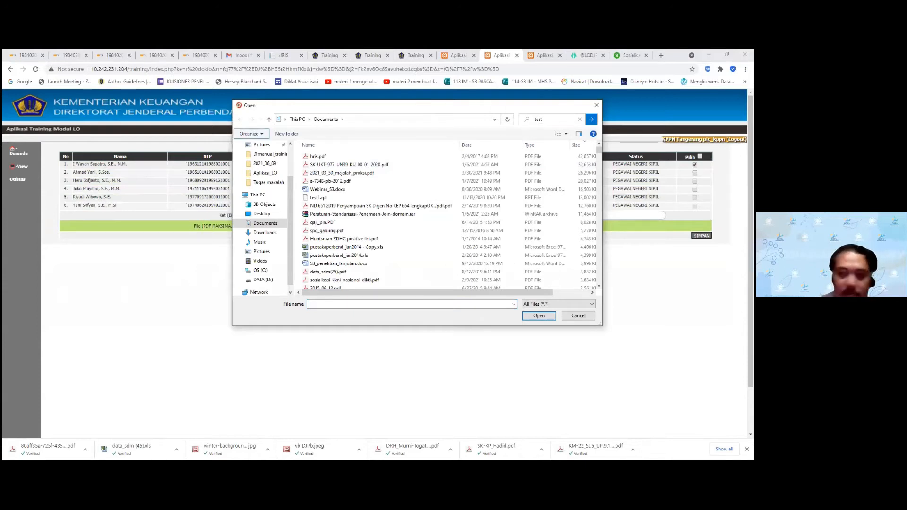
click(325, 165)
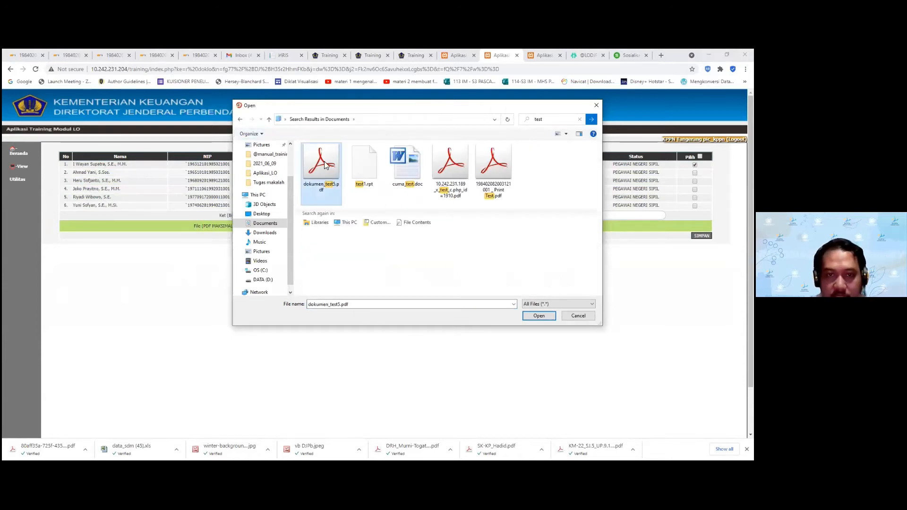
click(539, 316)
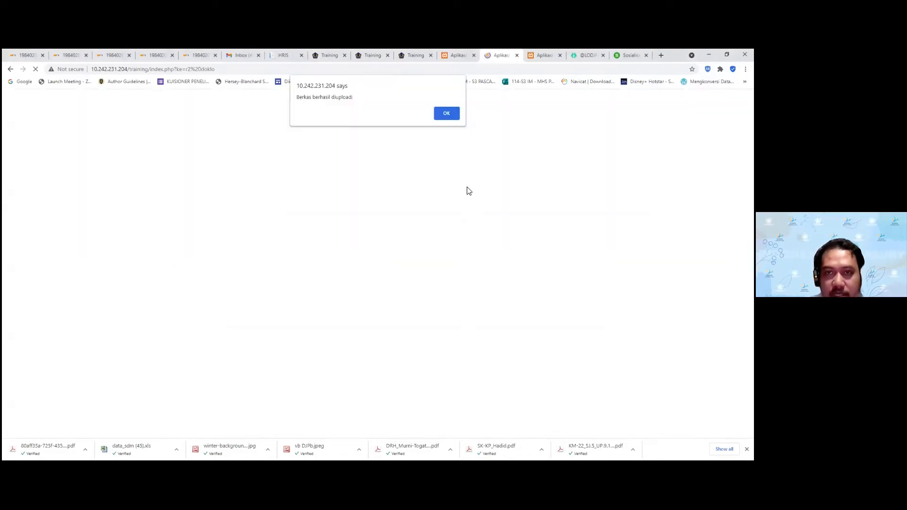
Dismiss the upload success alert and check the new Leader as Teacher entry in the list
click(448, 115)
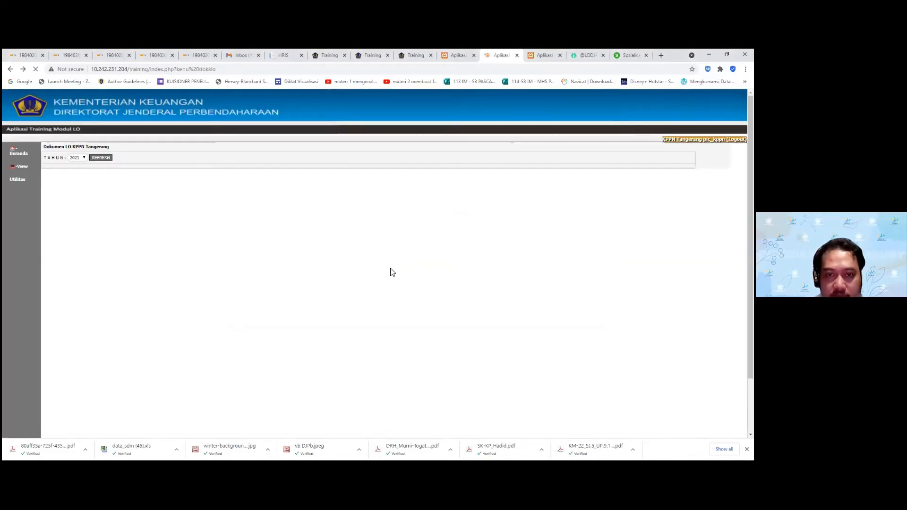
scroll(358, 272, down, 3)
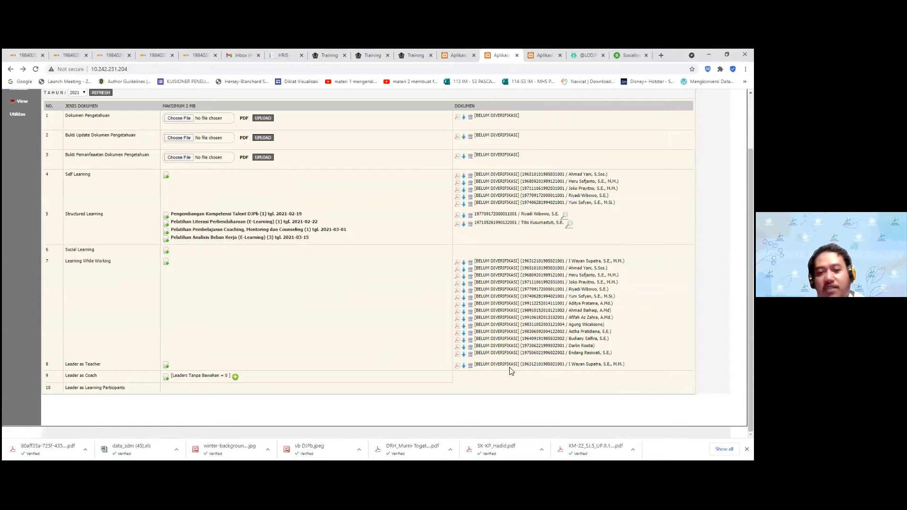
drag(501, 364, 458, 367)
click(609, 365)
Refresh the LO recap and check the Capaian 6 Leader as Teacher value
click(538, 56)
click(710, 175)
double_click(443, 211)
Review the Leader as Coach and Social Learning rows on the document upload page
key(ctrl+shift+Tab)
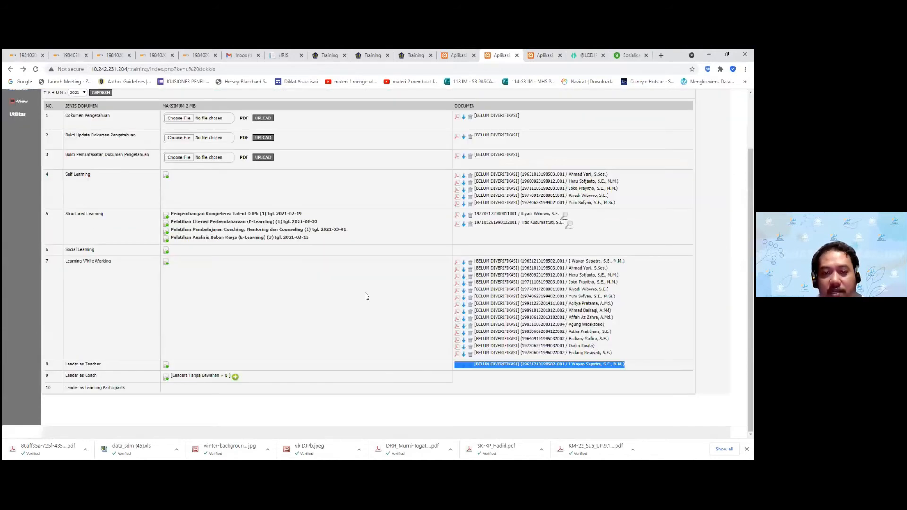
drag(103, 378, 64, 377)
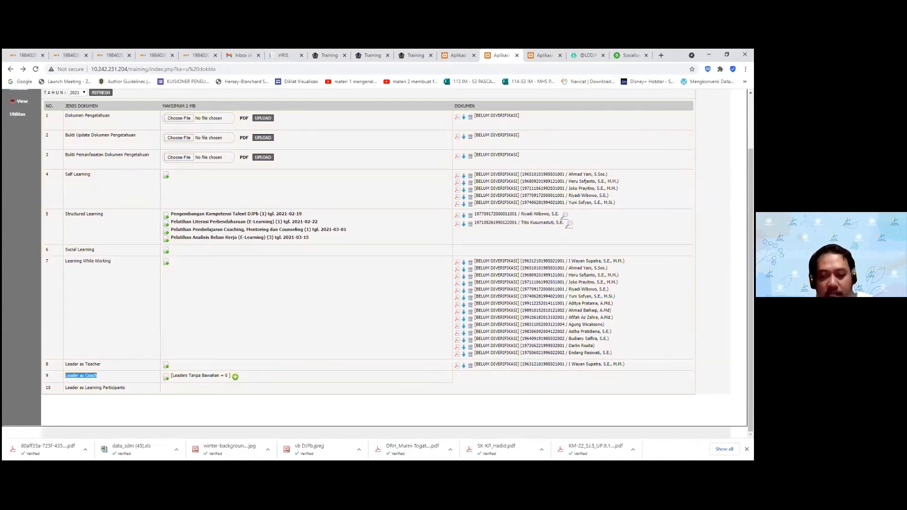
click(222, 271)
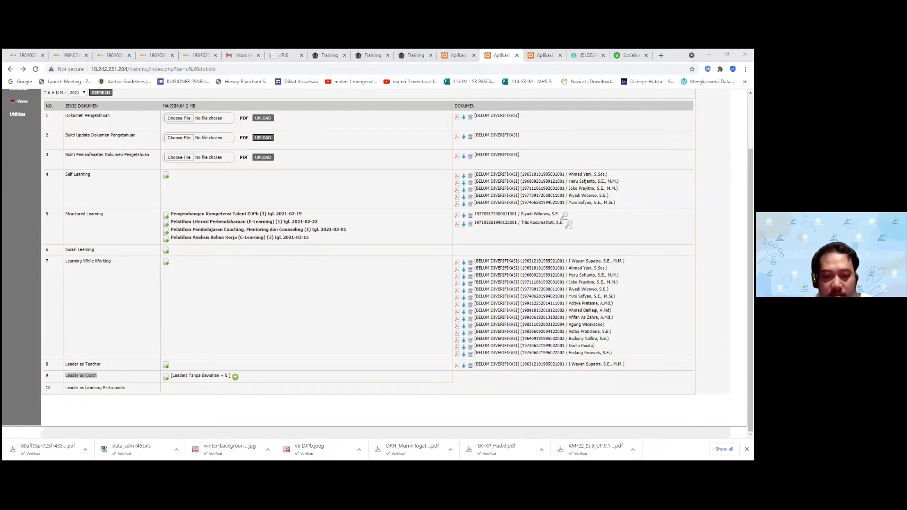
click(205, 314)
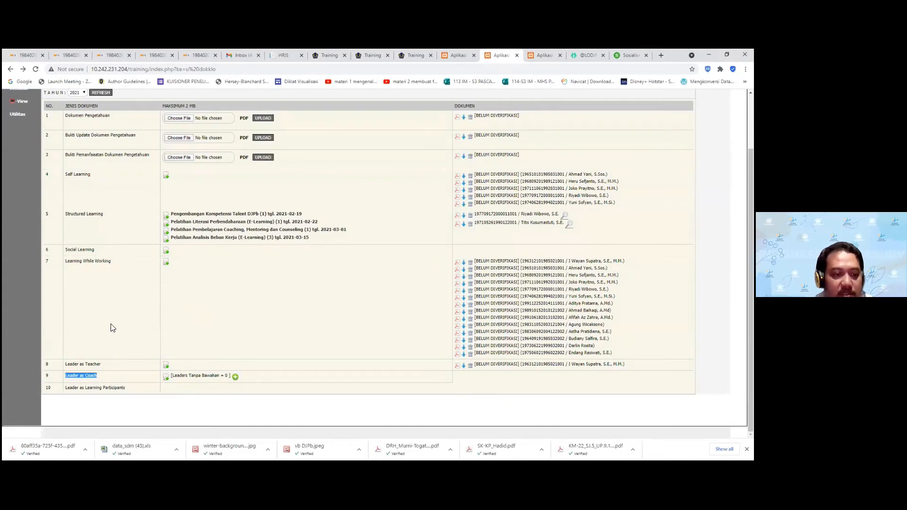
drag(98, 250, 65, 250)
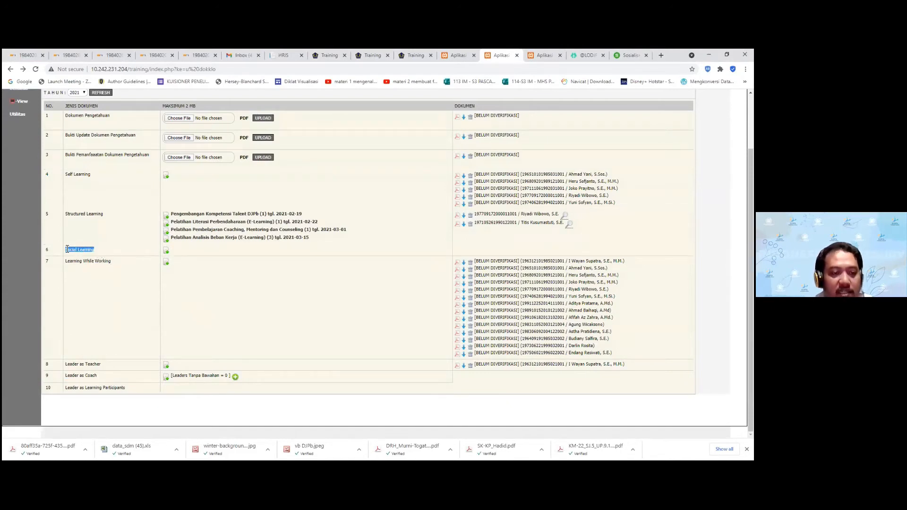
click(111, 310)
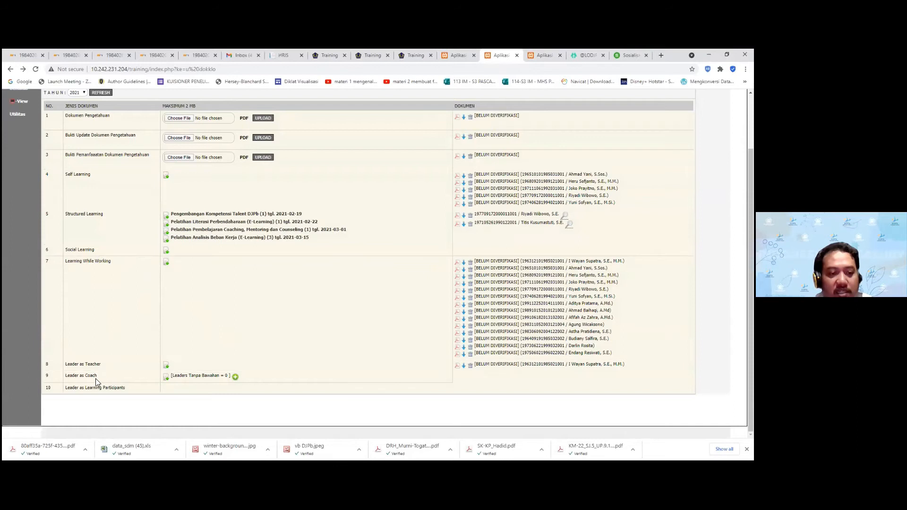
triple_click(67, 376)
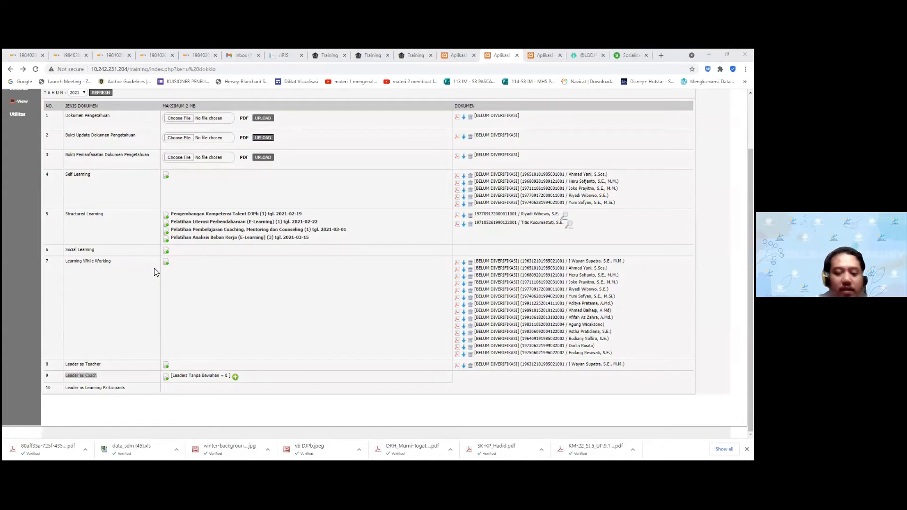
click(161, 345)
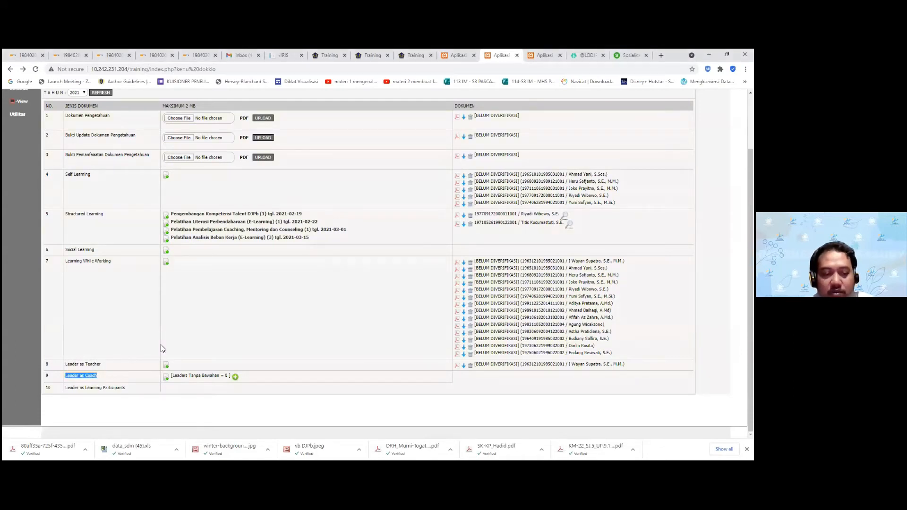
click(459, 57)
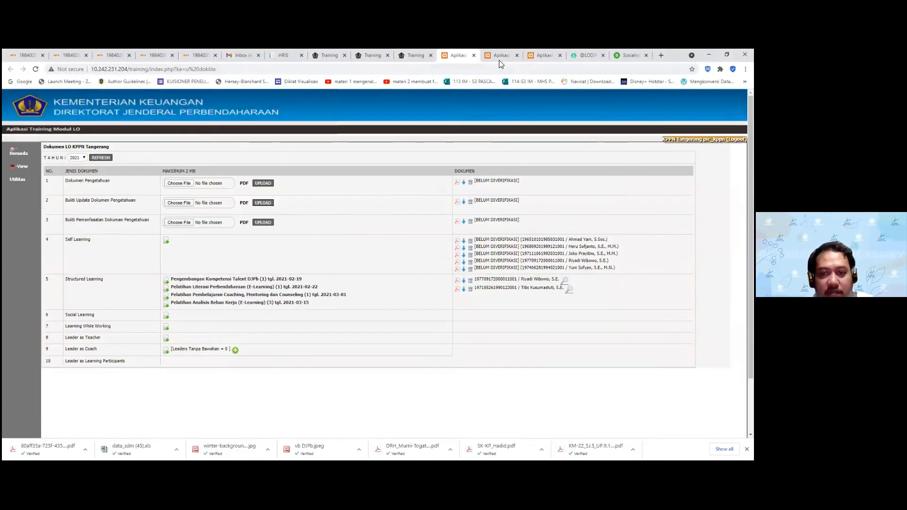
Inspect the Capaian 7 Leader as Coach figures: Leaders CNC 1, Leaders 6, score 16.67
click(543, 56)
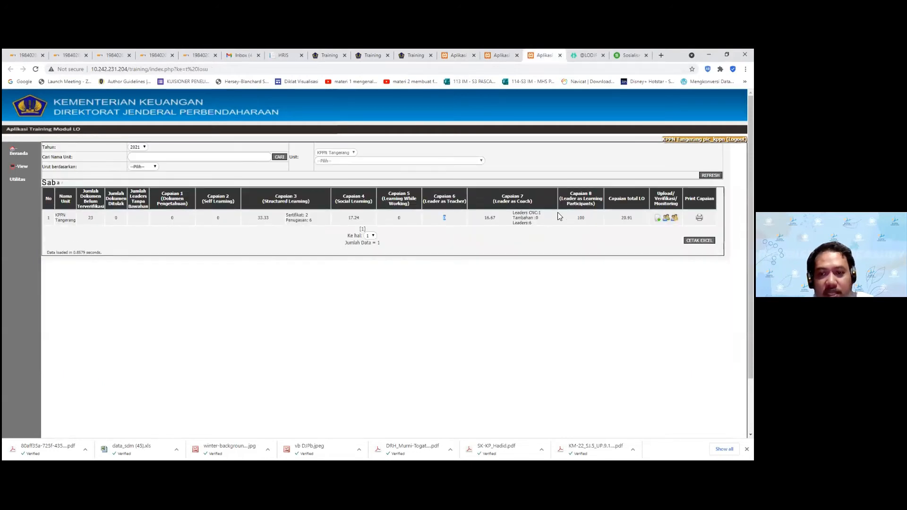
drag(538, 219, 513, 207)
click(526, 217)
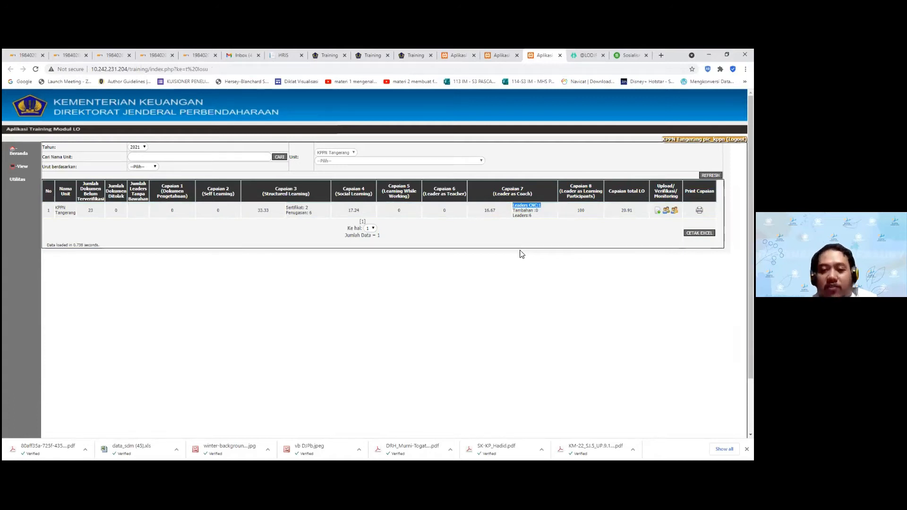
click(543, 207)
triple_click(542, 208)
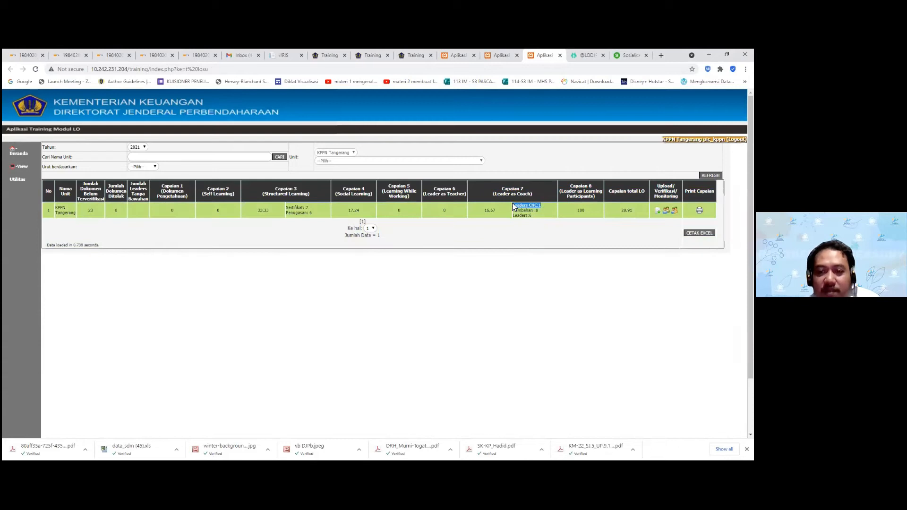
click(530, 212)
mouse_move(518, 215)
mouse_down()
mouse_move(511, 213)
mouse_move(521, 217)
mouse_up()
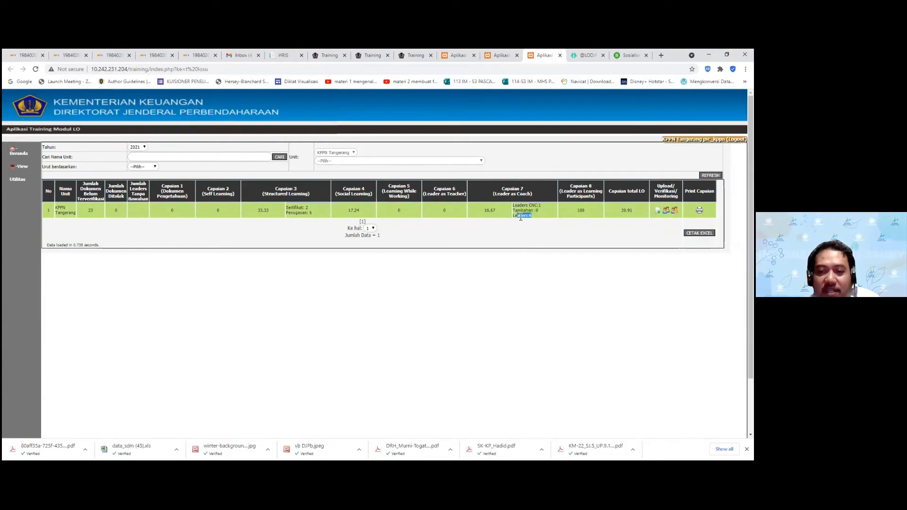
click(536, 218)
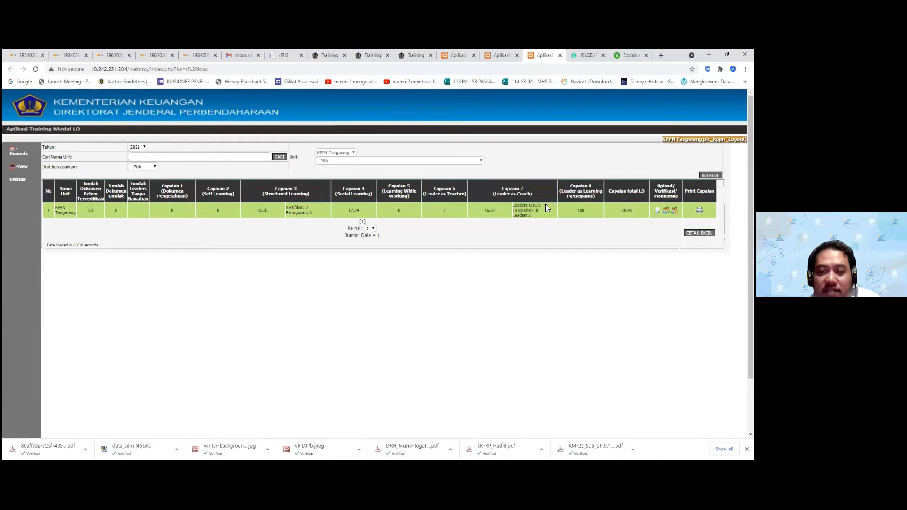
double_click(491, 210)
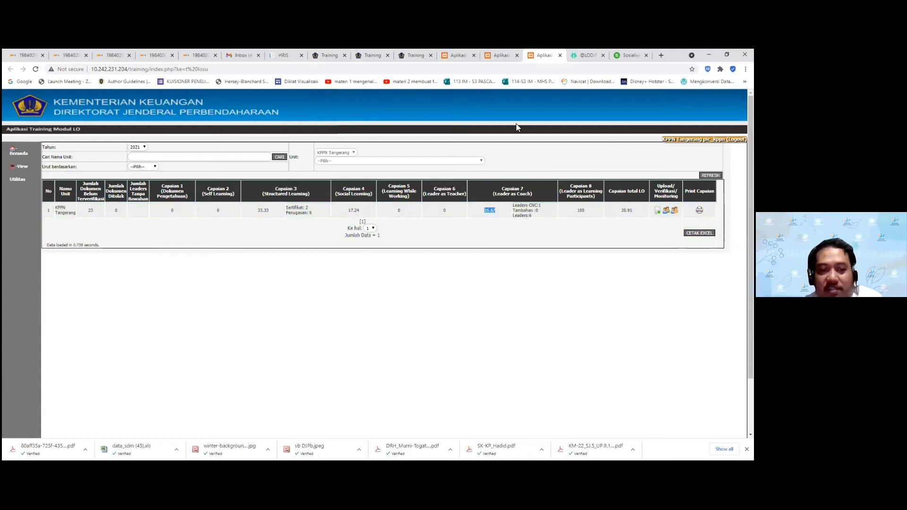
key(ctrl+shift+Tab)
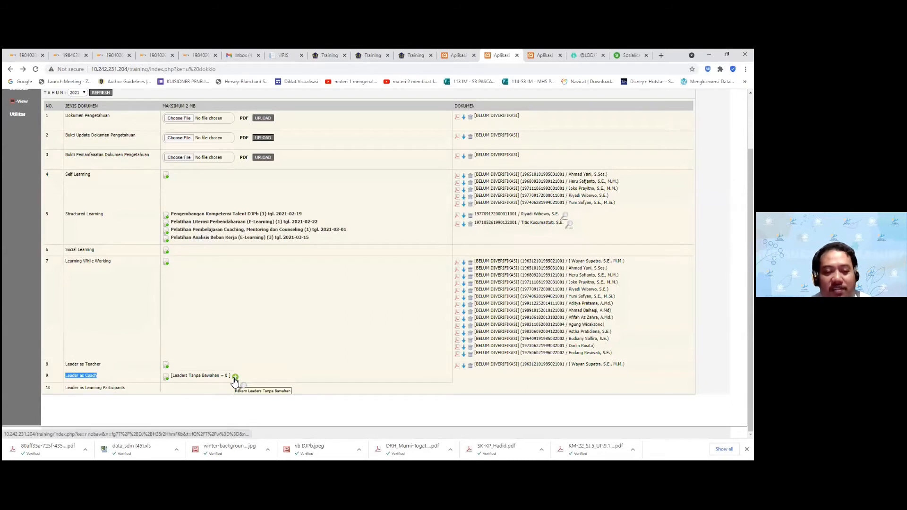
Recheck the Leader as Coach figures (Leaders 6, 16.67) in the Capaian summary table
click(458, 56)
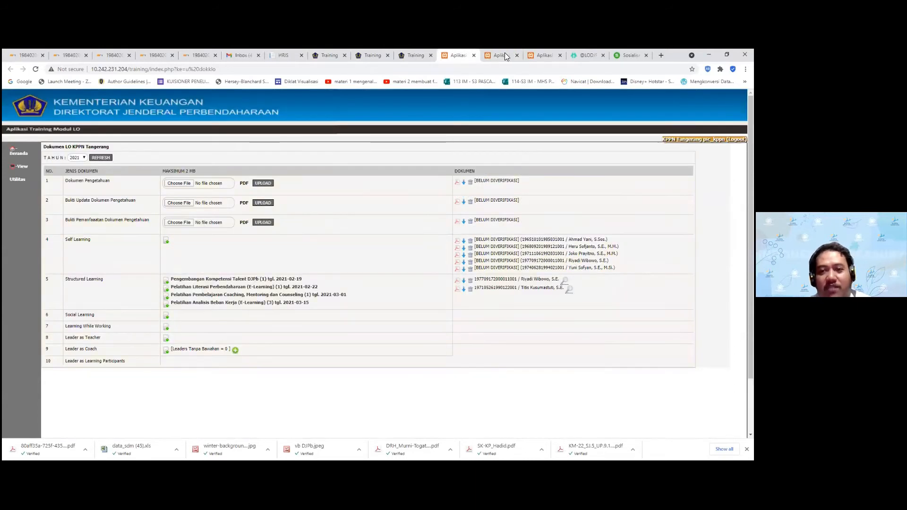
click(505, 55)
click(412, 55)
click(540, 57)
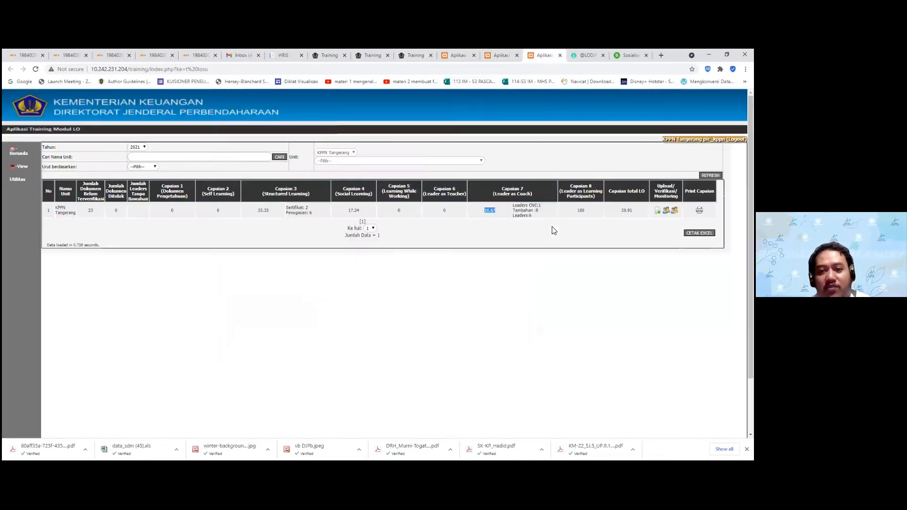
click(532, 217)
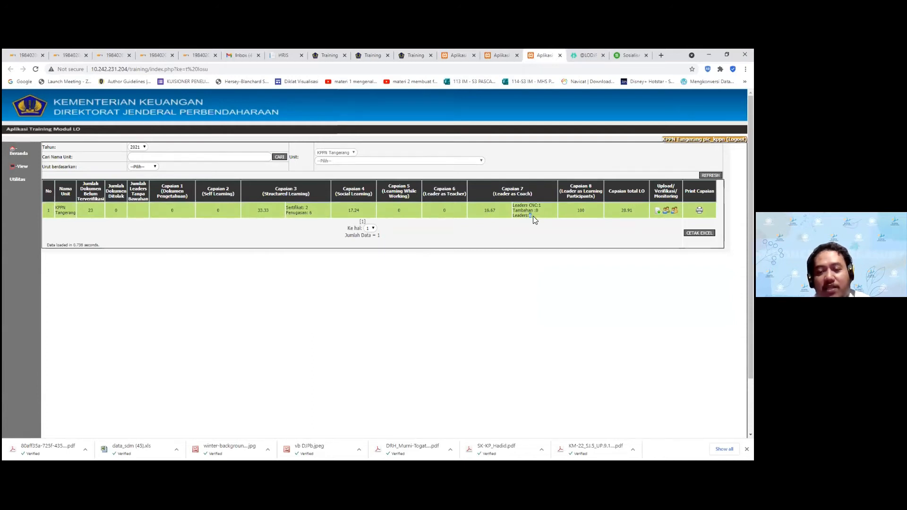
click(537, 214)
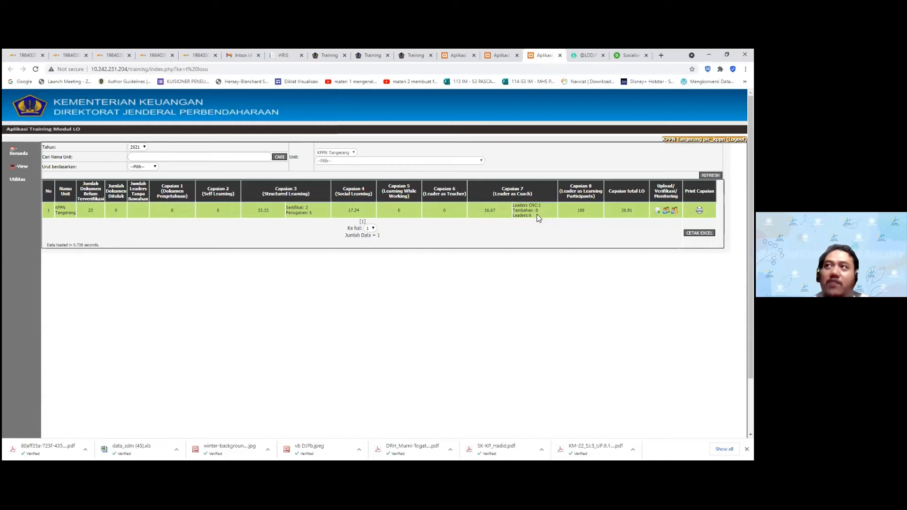
double_click(530, 215)
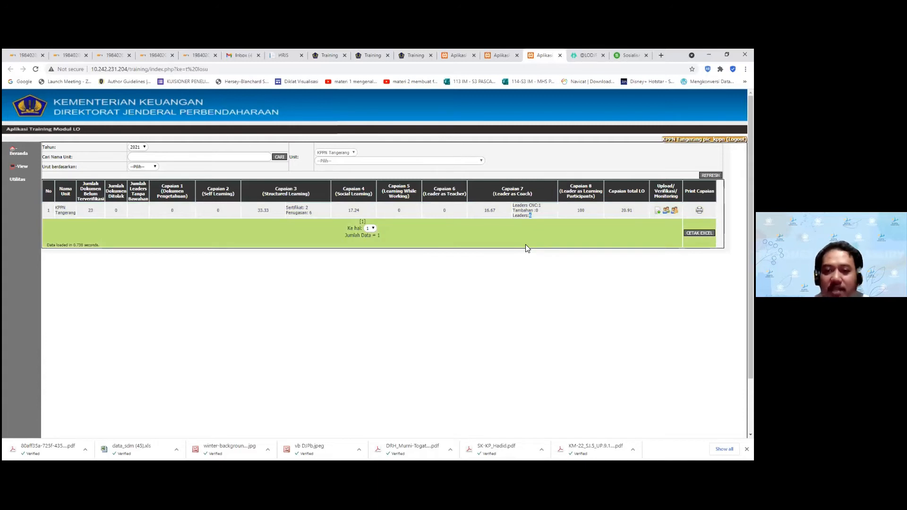
drag(499, 195, 536, 196)
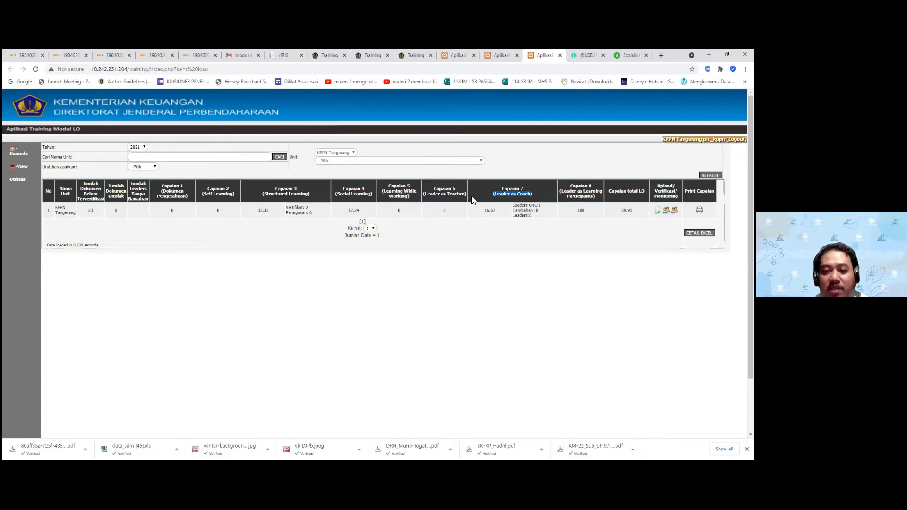
Open the Rekam Leaders Tanpa Bawahan form from row 9 of the Dokumen LO page
click(499, 55)
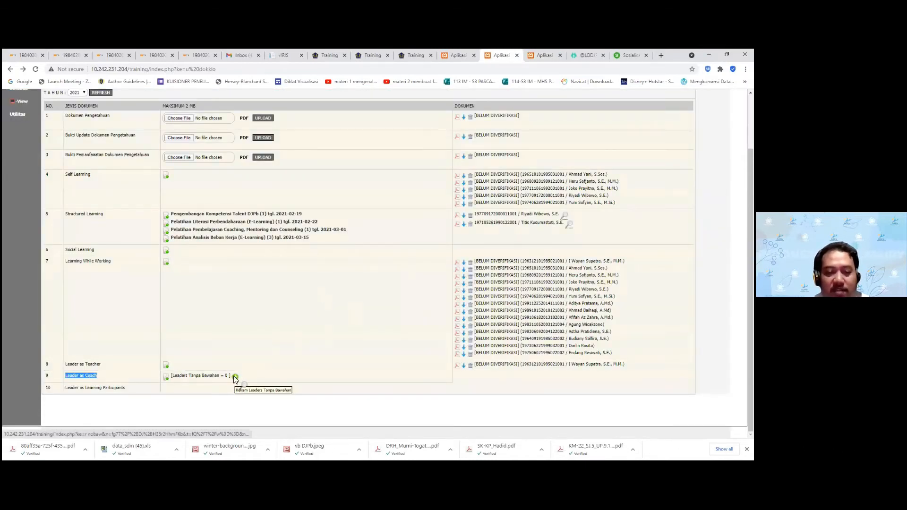
click(257, 319)
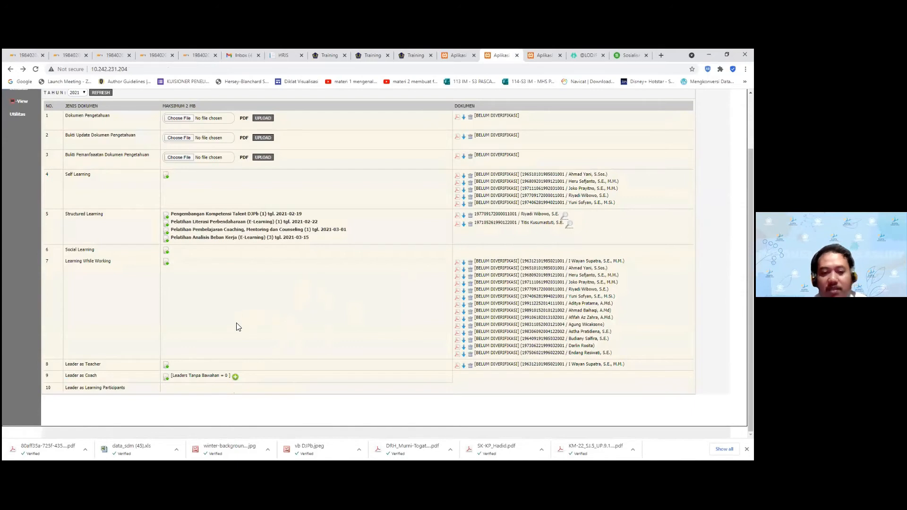
click(235, 377)
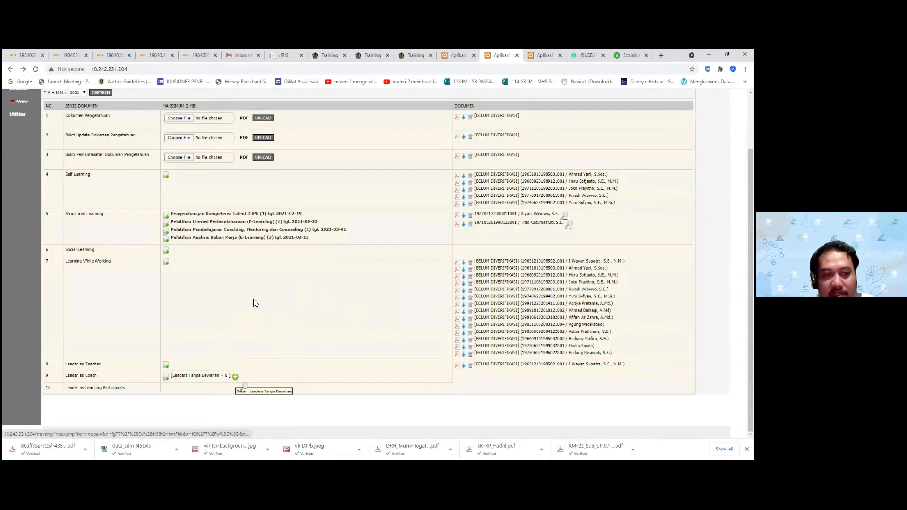
Save a Jumlah of 1 leader without subordinates, with the leader's name as Keterangan
click(71, 158)
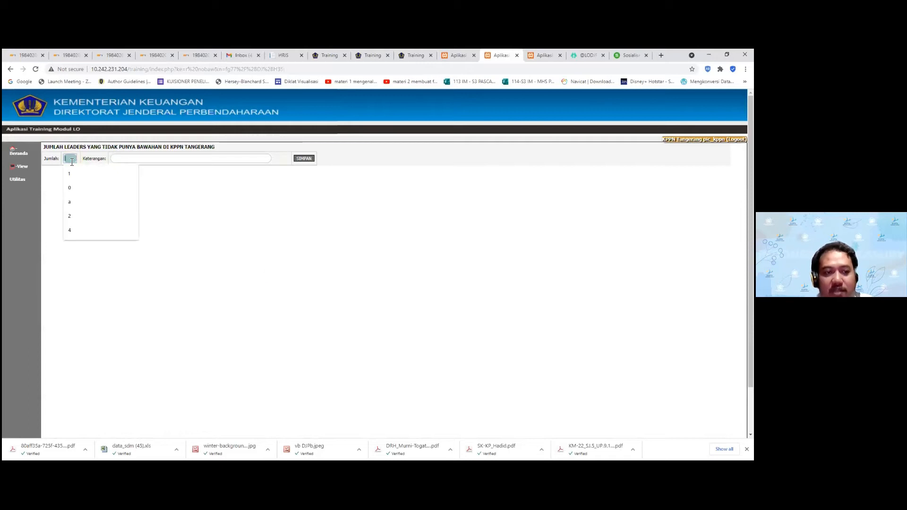
click(69, 173)
click(128, 159)
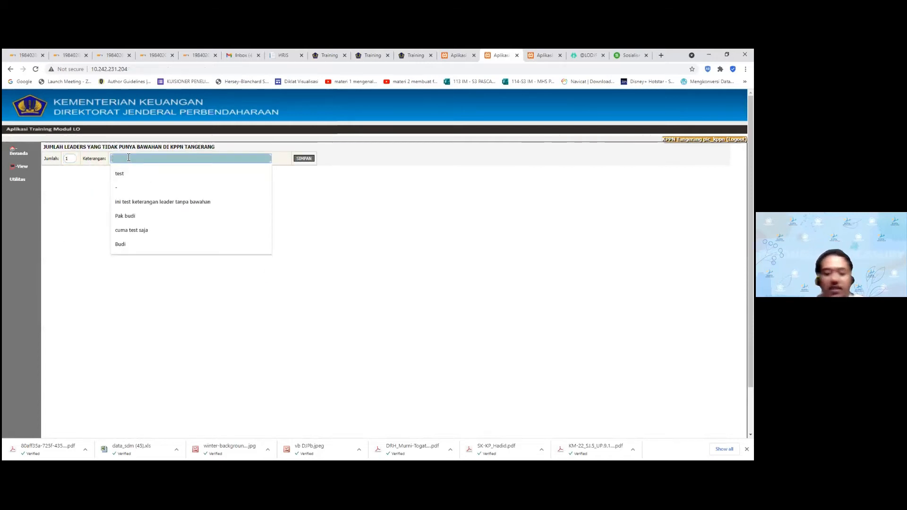
text(P)
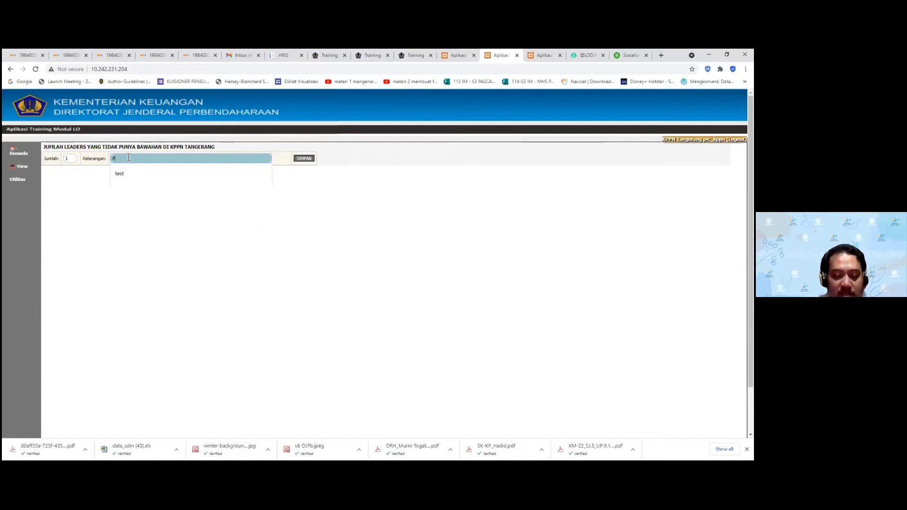
text(ak Bud)
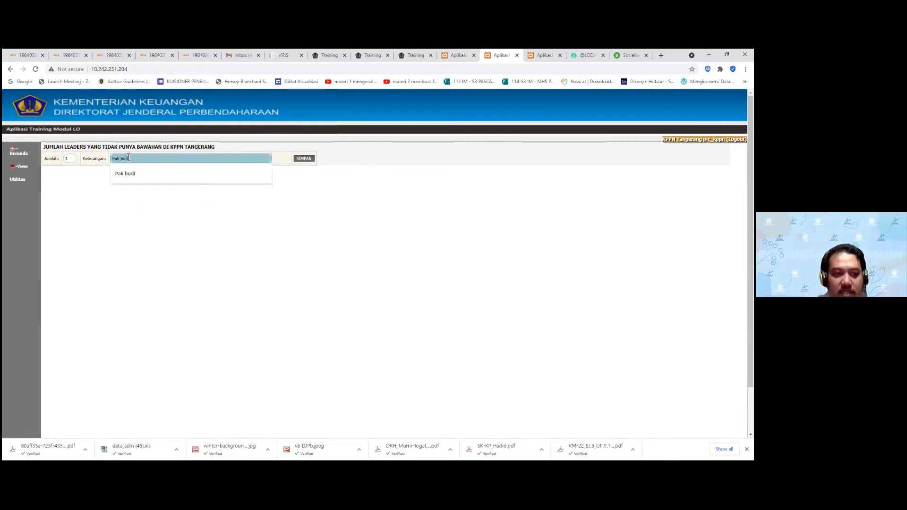
text(i)
click(287, 229)
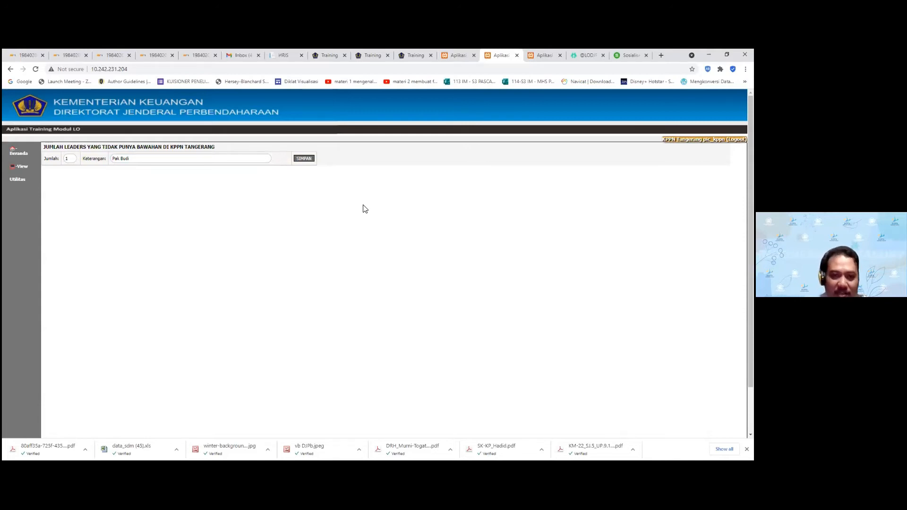
click(305, 161)
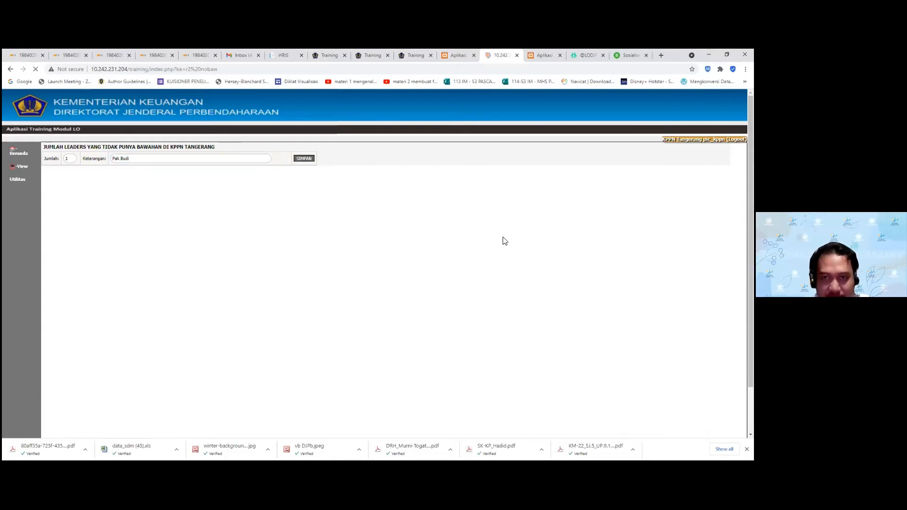
click(447, 115)
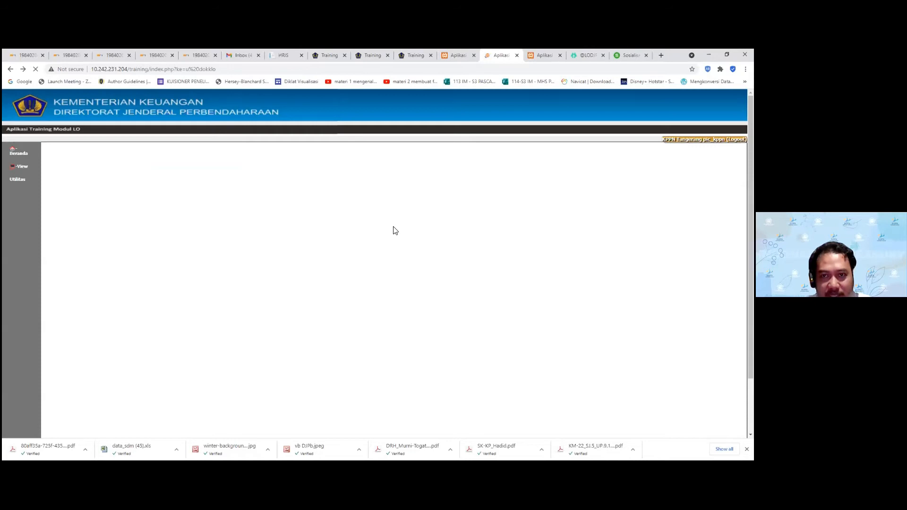
Confirm row 9 shows Leaders Tanpa Bawahan = 1 awaiting verification, then open its upload page
scroll(334, 238, down, 2)
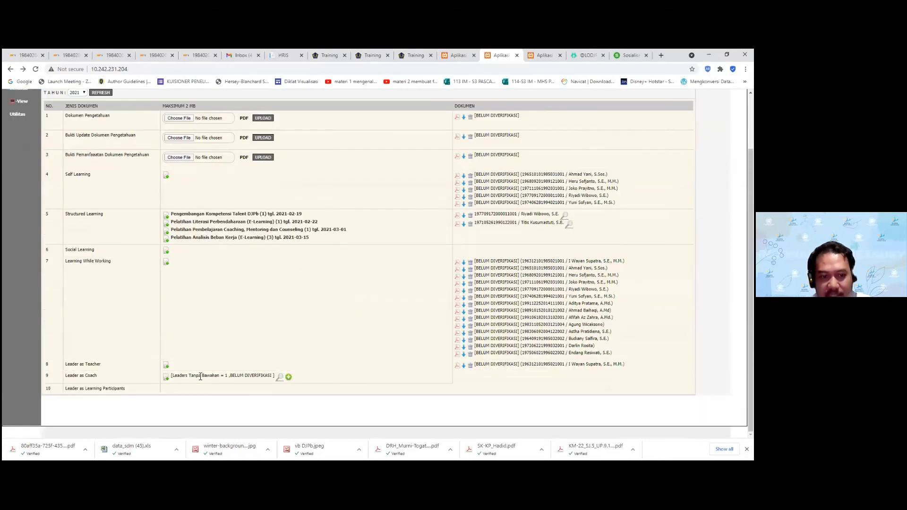
drag(194, 378, 229, 377)
click(231, 378)
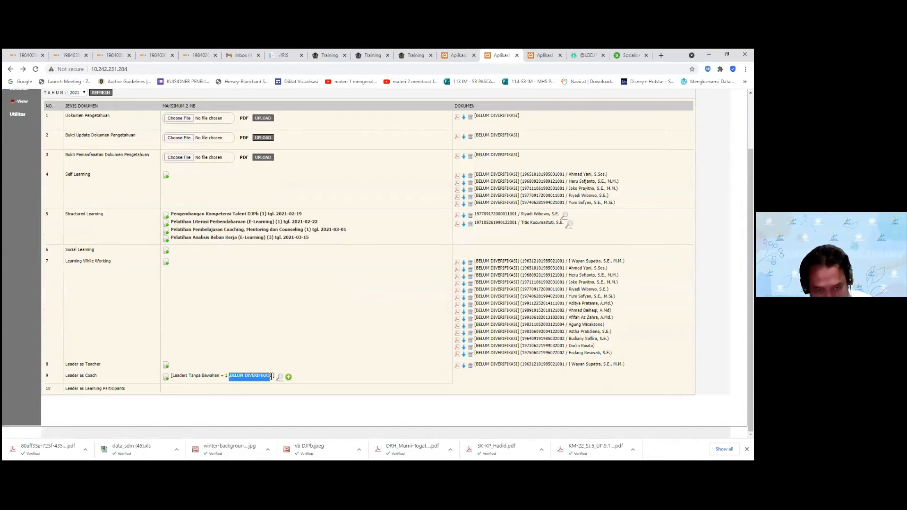
mouse_move(280, 378)
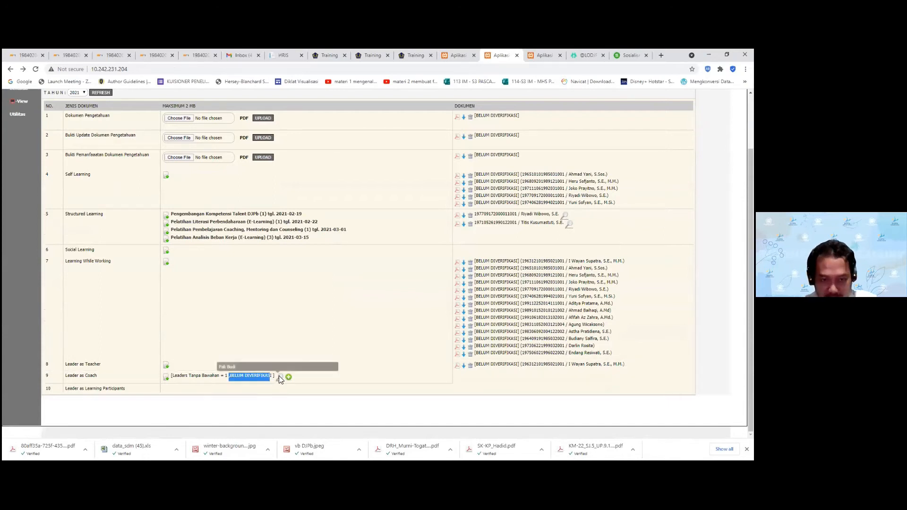
click(304, 349)
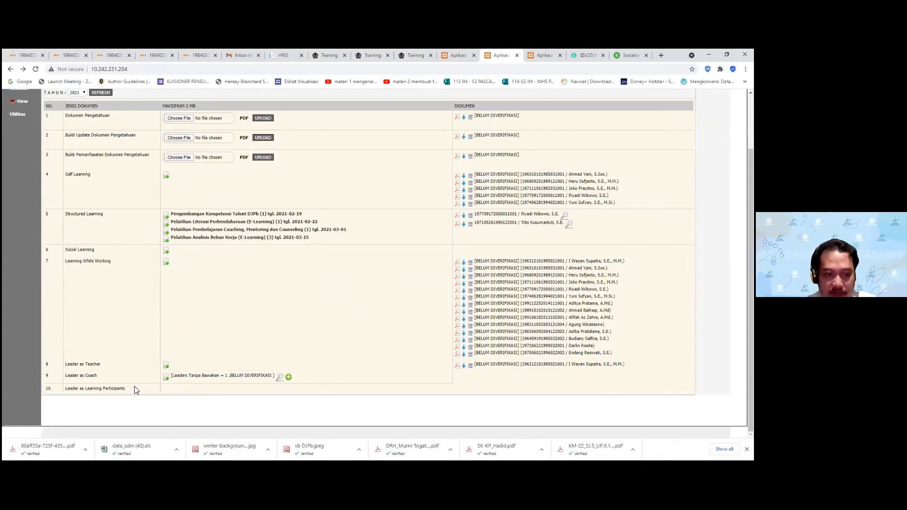
drag(99, 388, 65, 391)
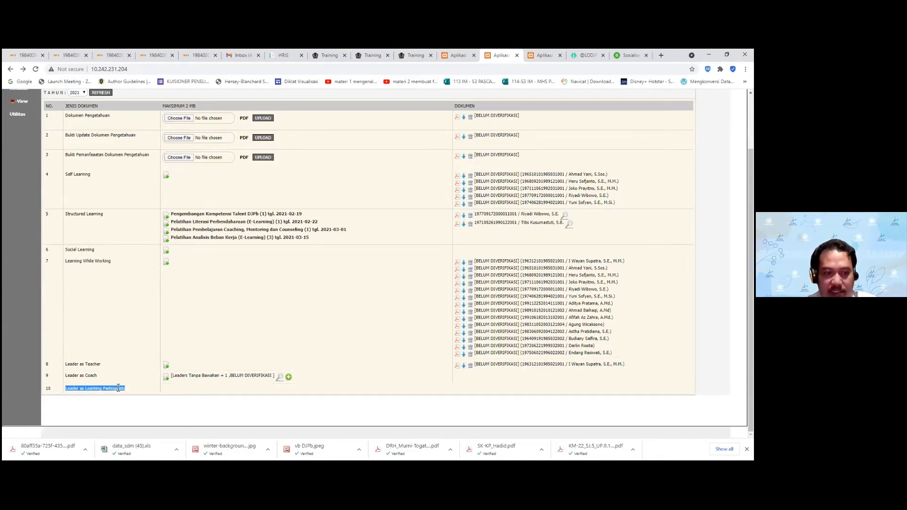
click(141, 390)
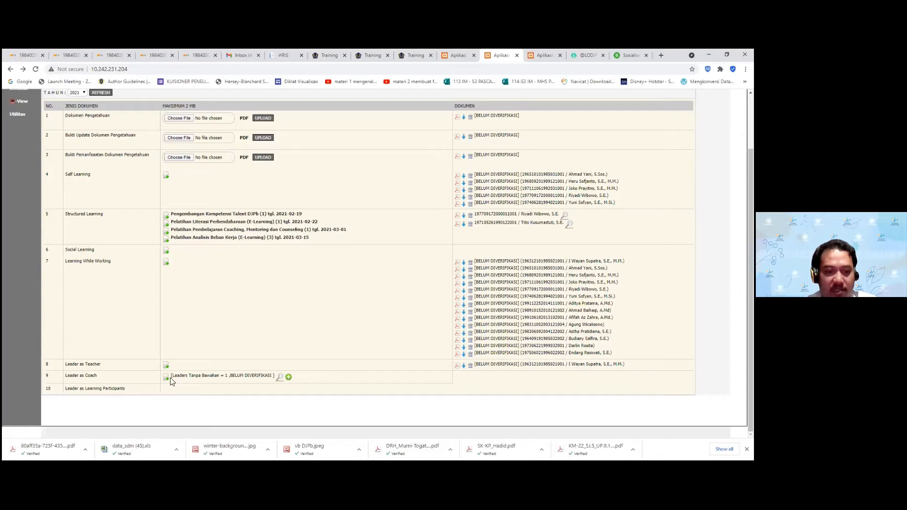
click(167, 378)
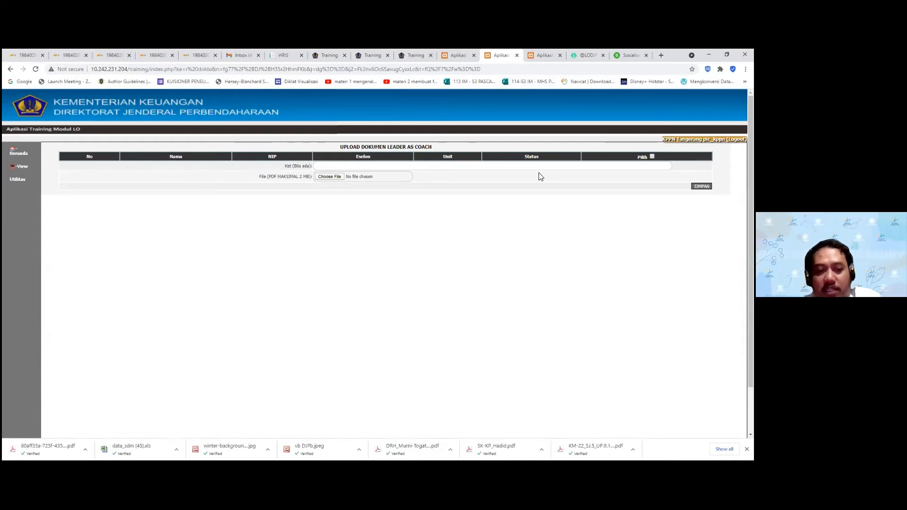
Reopen the KPPN Tangerang document page from the recap and close the Leader as Coach upload form
click(517, 55)
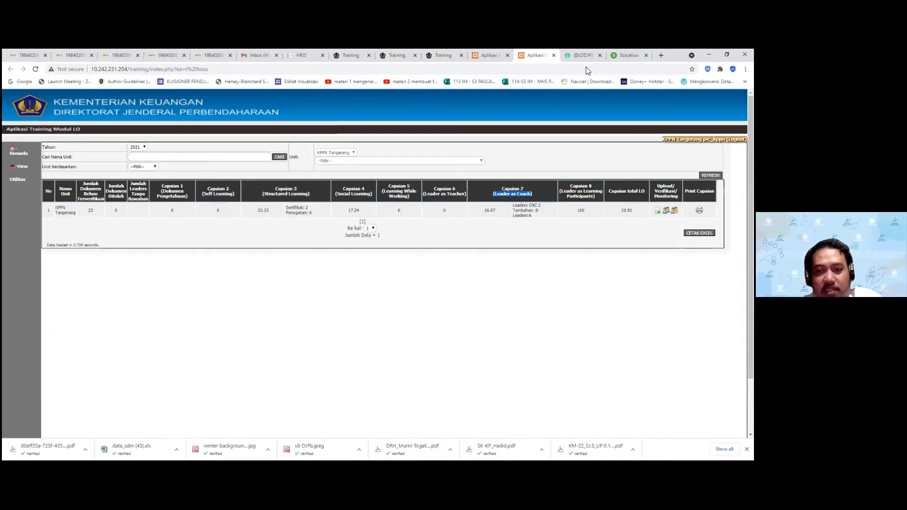
click(666, 211)
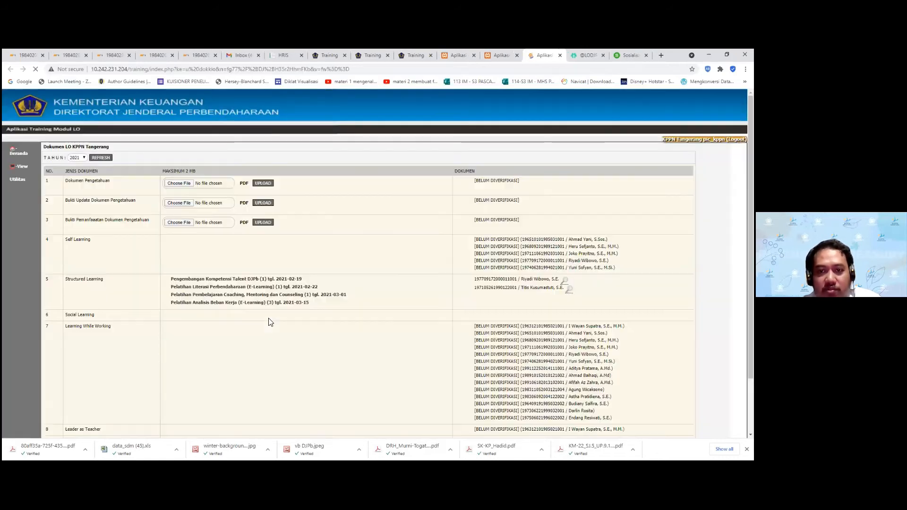
scroll(210, 366, down, 1)
click(167, 378)
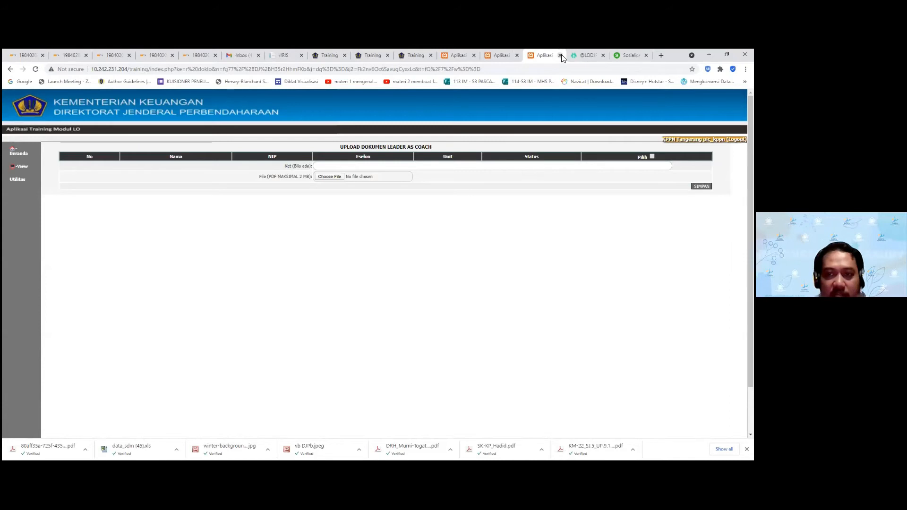
key(ctrl+w)
click(657, 211)
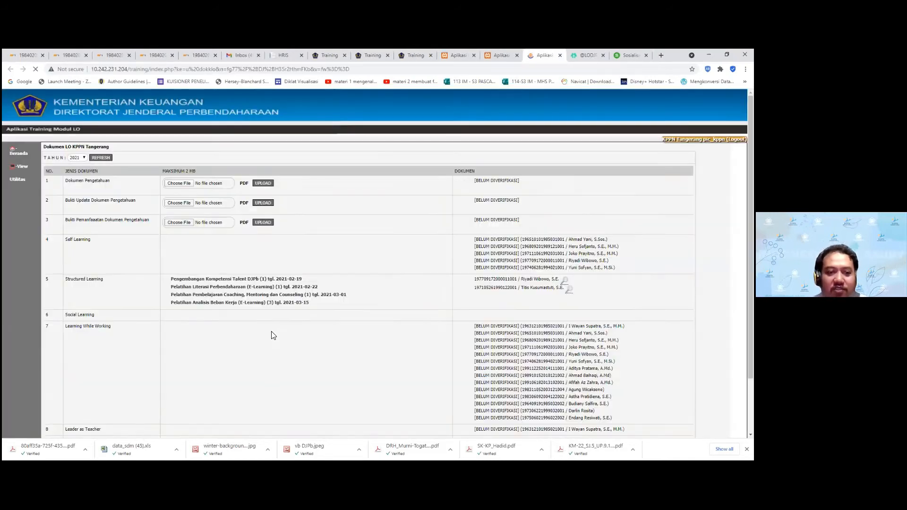
Check that row 9 lists one leader without subordinates, Belum Diverifikasi, then return to the recap
scroll(272, 330, down, 2)
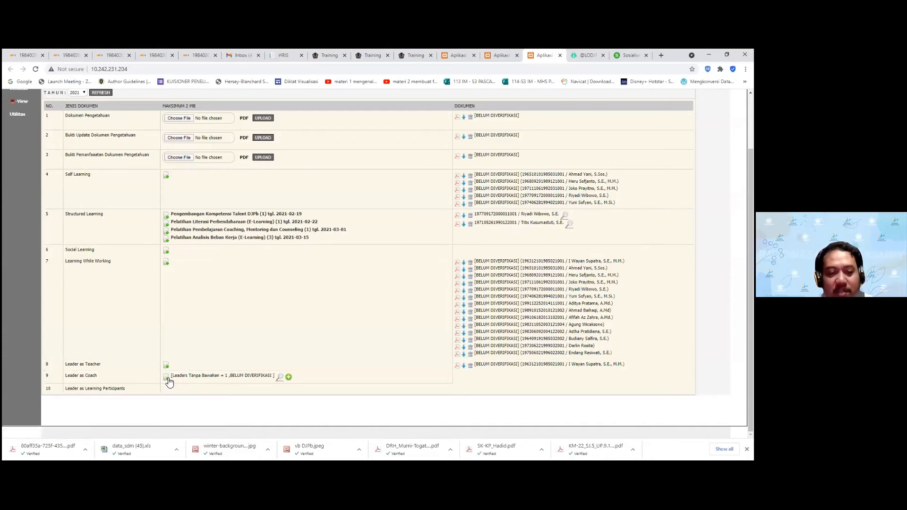
click(168, 381)
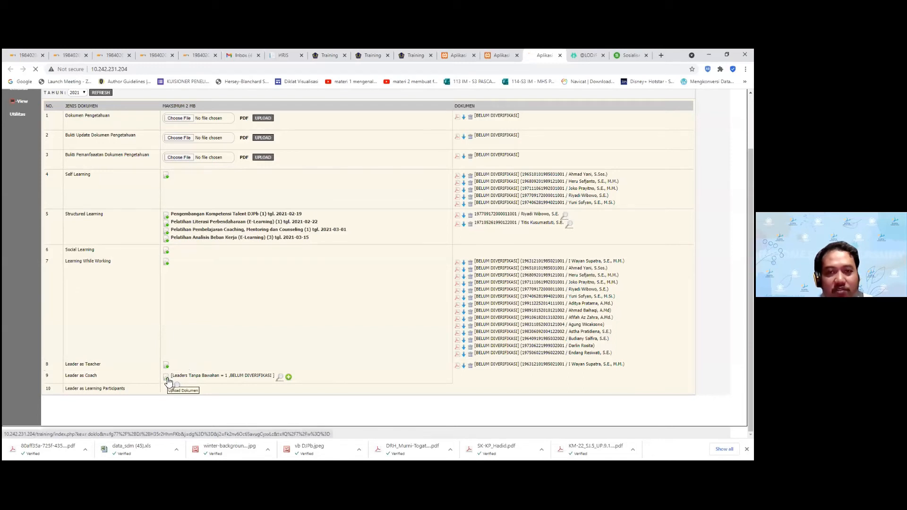
key(alt+Left)
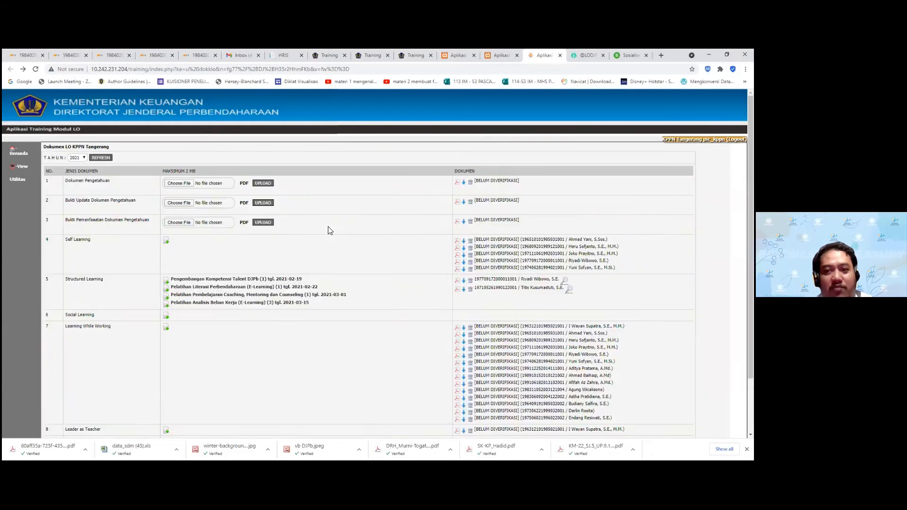
scroll(330, 230, down, 2)
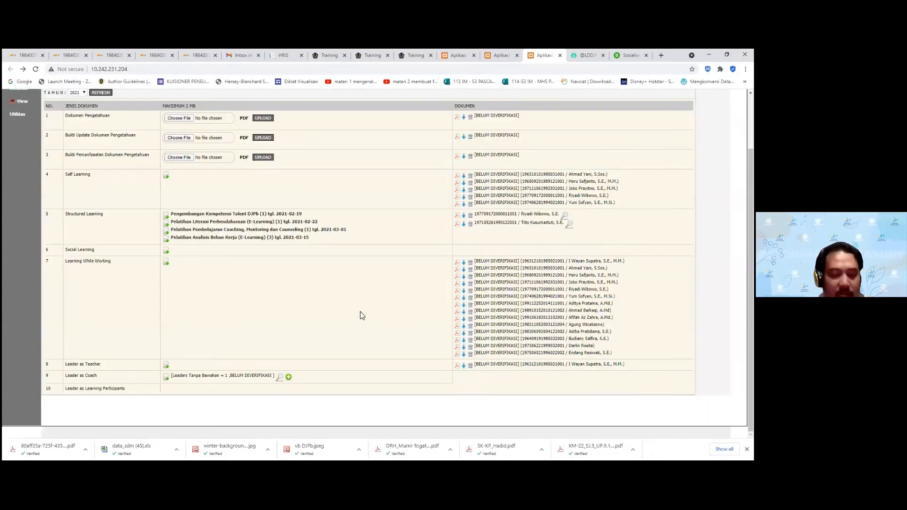
click(167, 377)
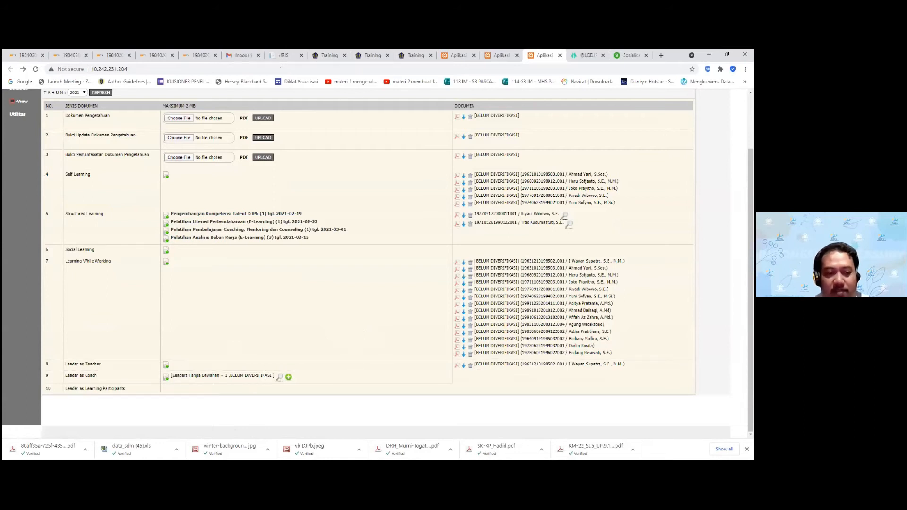
scroll(196, 263, up, 2)
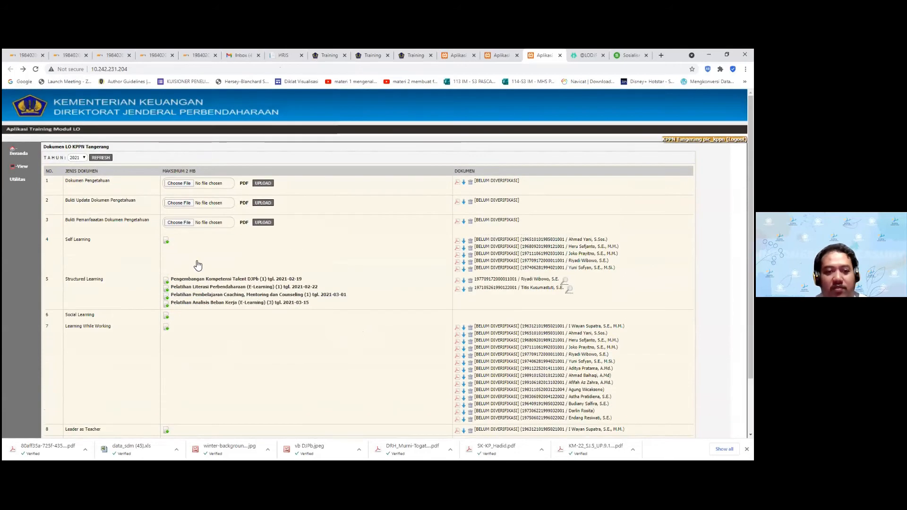
click(504, 55)
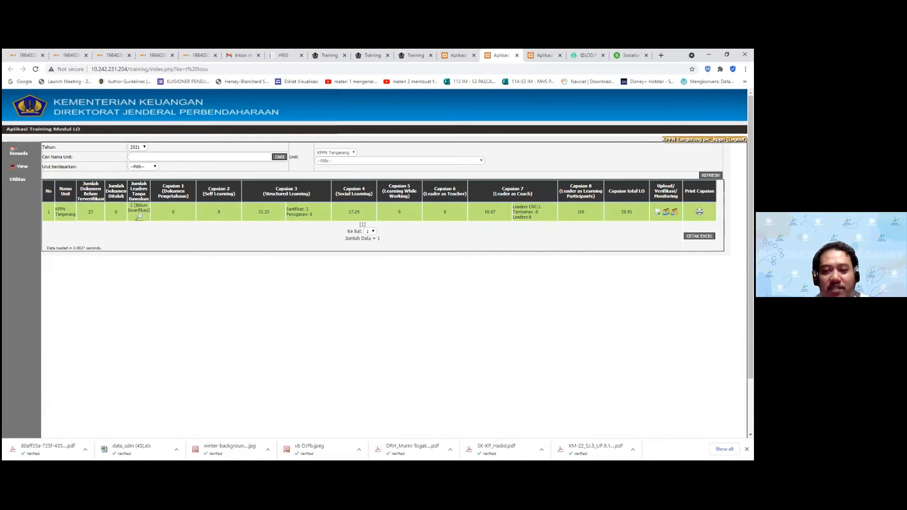
Highlight the Structured Learning figures, total LO 20.91 and the 23 unverified documents
mouse_move(261, 212)
mouse_down()
mouse_move(313, 216)
mouse_move(257, 208)
mouse_up()
double_click(626, 211)
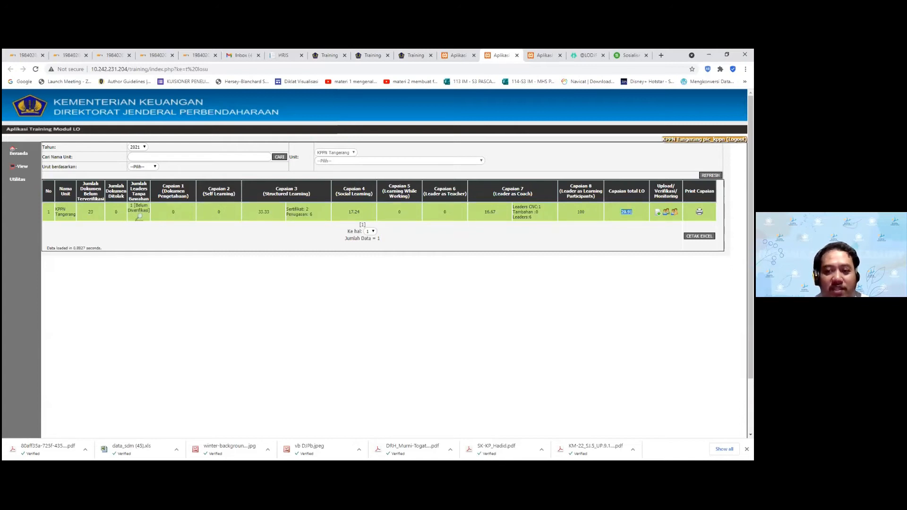
double_click(91, 212)
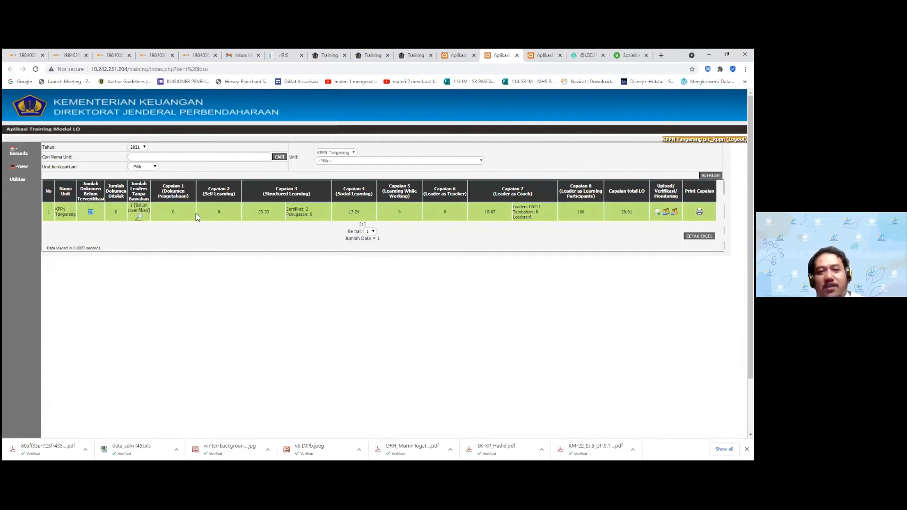
click(409, 55)
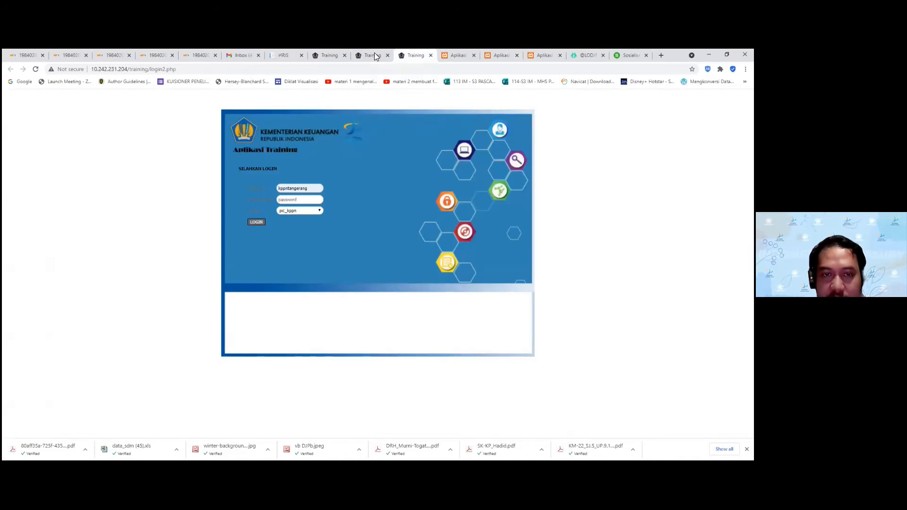
Reload the crashed login page and sign in on the new server with the saved verifier account
click(376, 56)
click(482, 256)
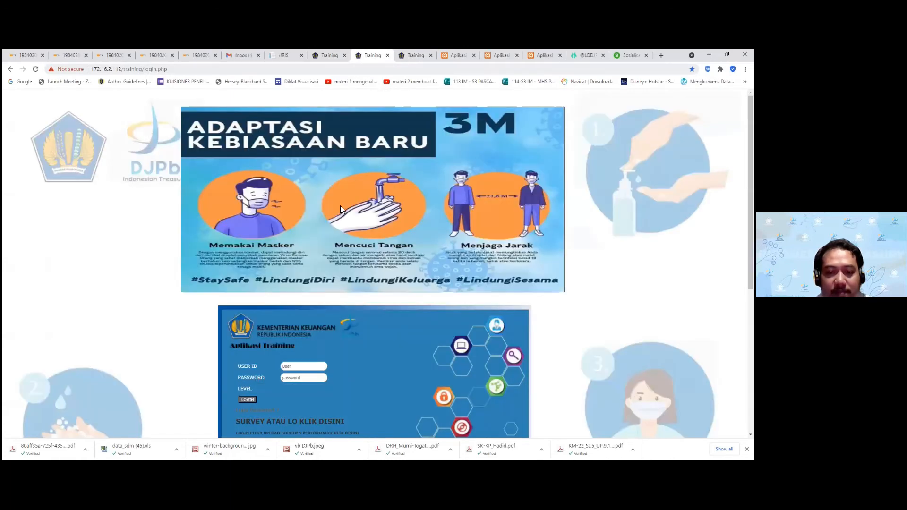
scroll(333, 214, down, 5)
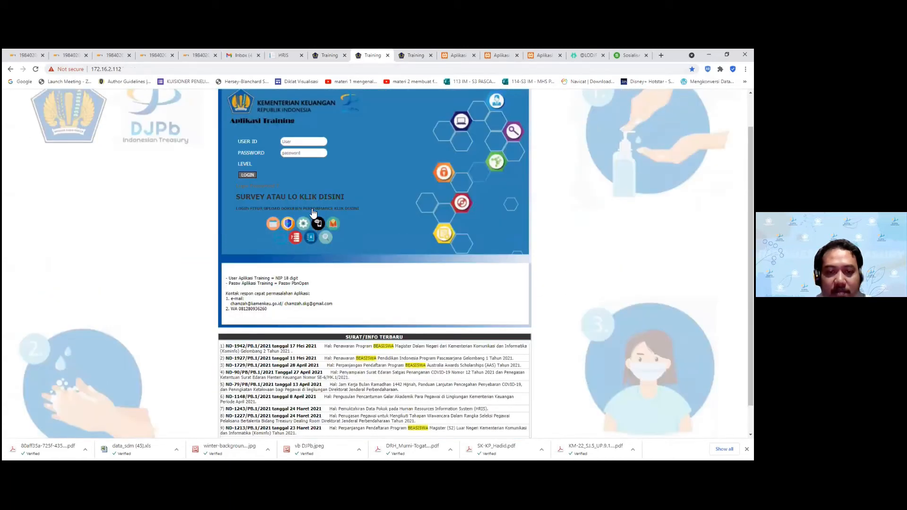
click(319, 208)
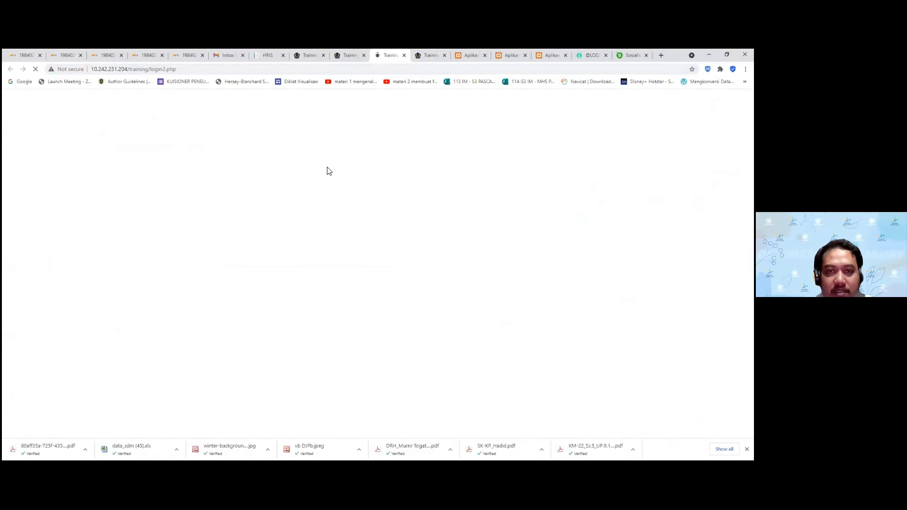
click(293, 190)
click(299, 216)
click(297, 198)
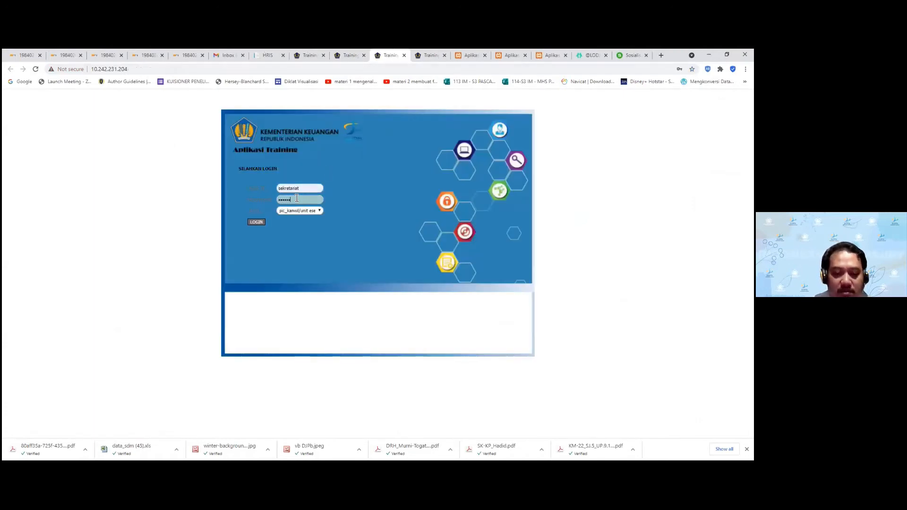
key(Return)
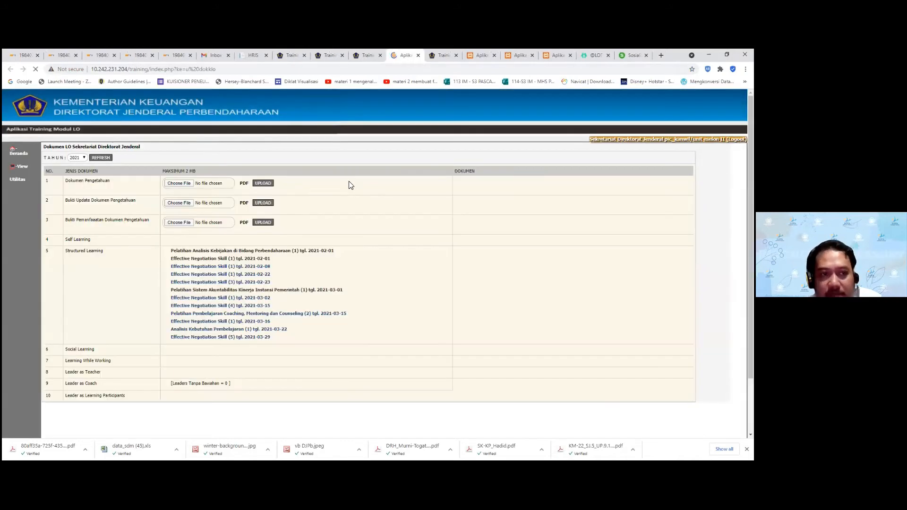
Filter the Capaian Unit recap to Kantor Wilayah Ditjen PBN Provinsi Banten and open KPPN Tangerang's documents for verification
mouse_move(17, 178)
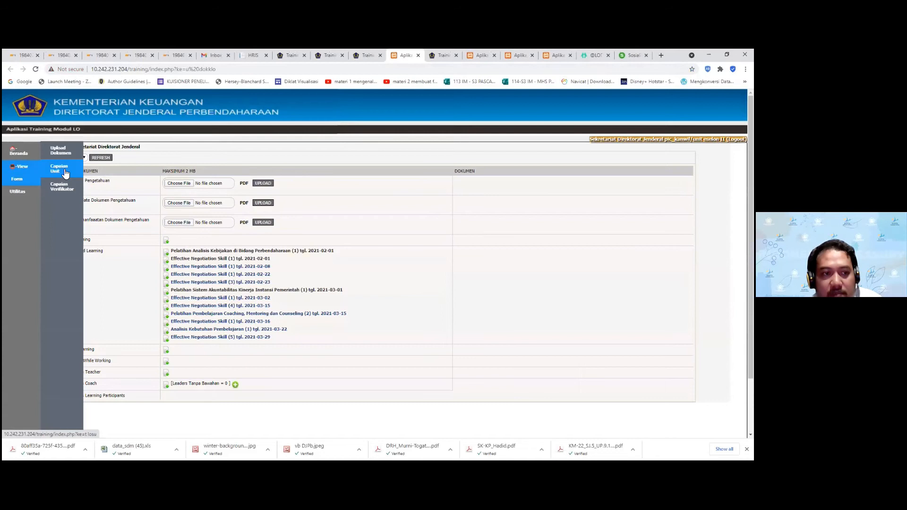
click(60, 168)
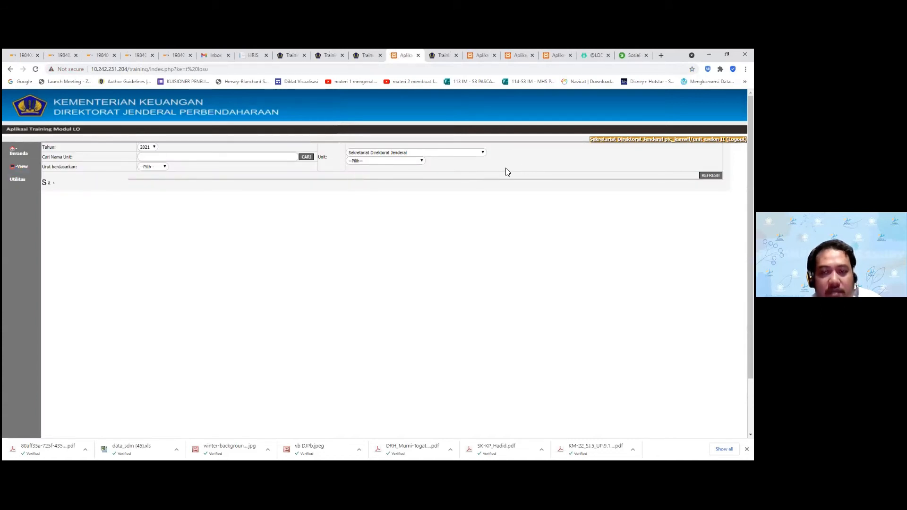
click(466, 152)
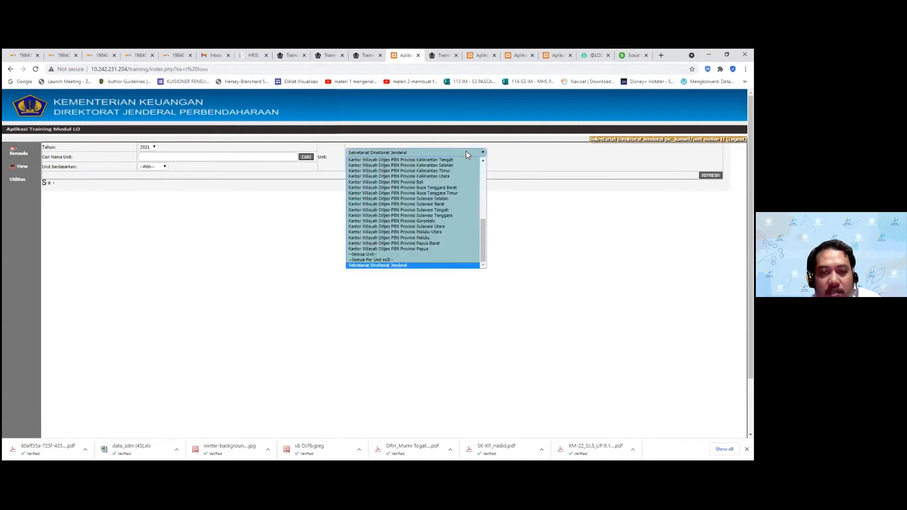
drag(484, 219, 480, 192)
click(470, 193)
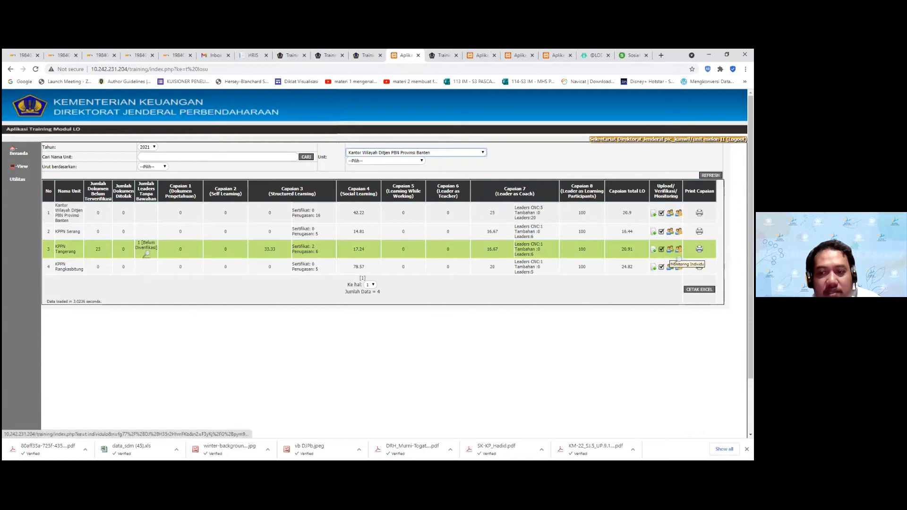
click(699, 249)
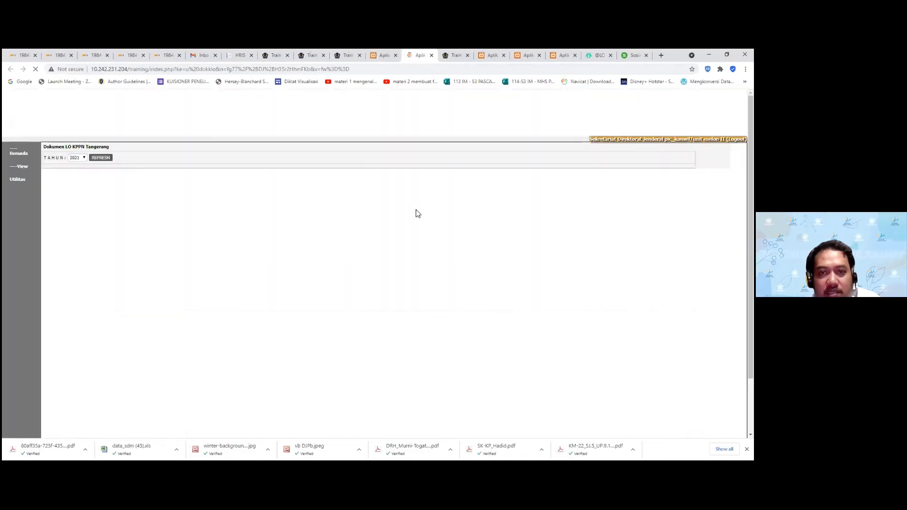
Review the Dokumen Pengetahuan PDF, then verify it and confirm the alert
scroll(413, 199, down, 2)
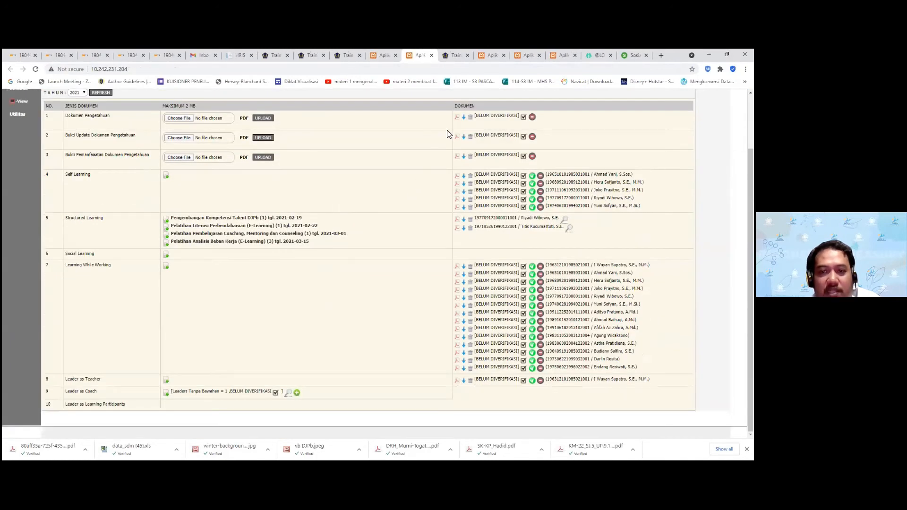
click(458, 117)
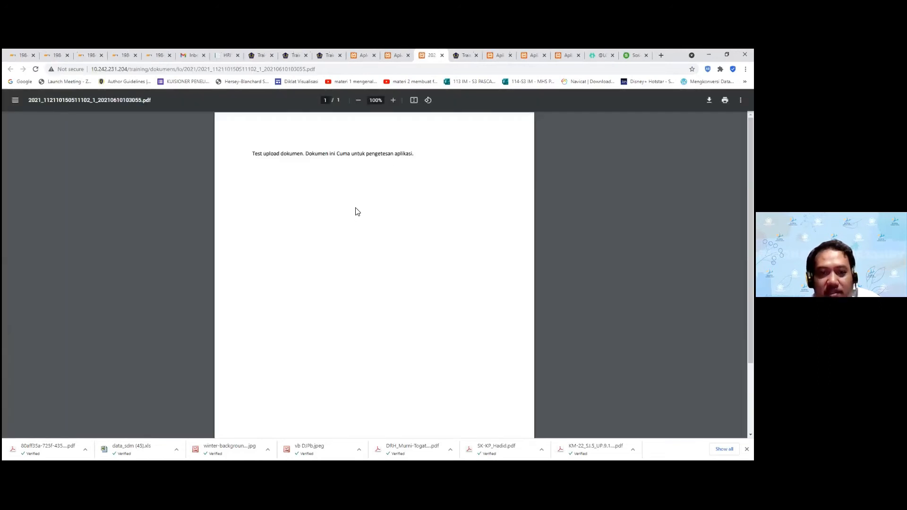
click(442, 56)
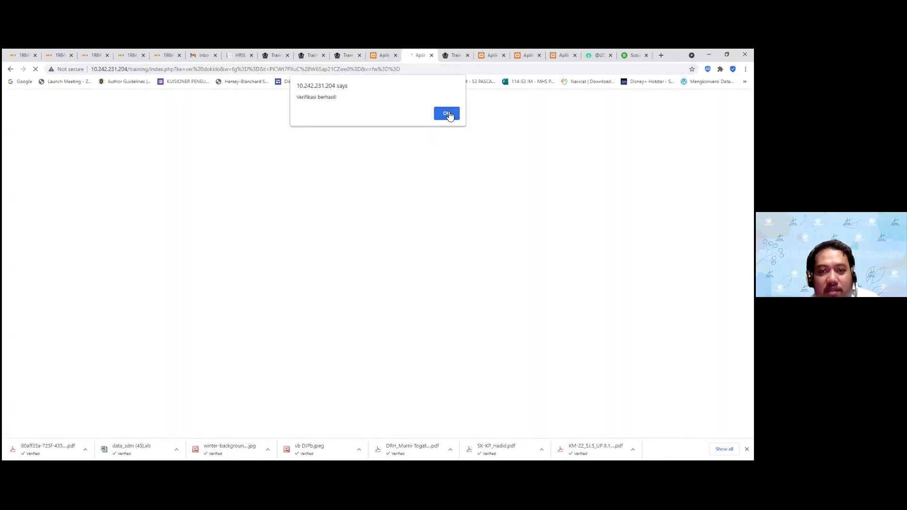
click(444, 115)
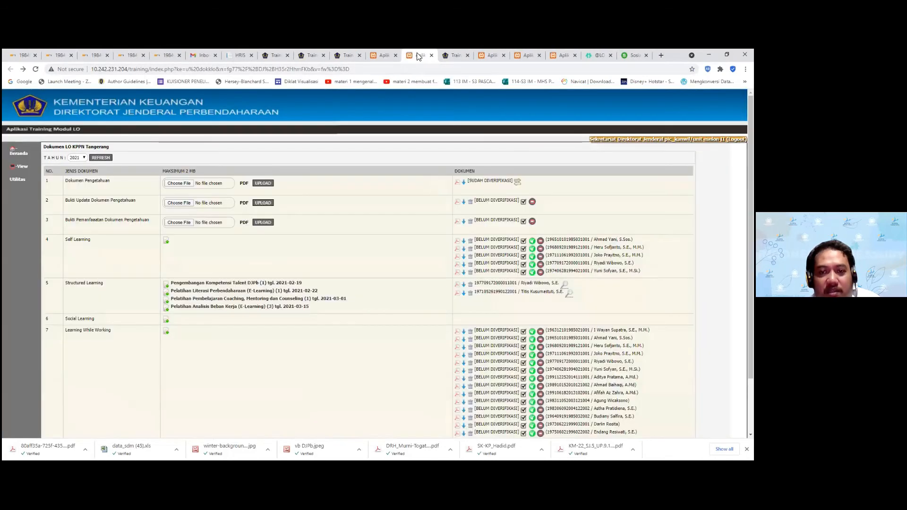
click(380, 58)
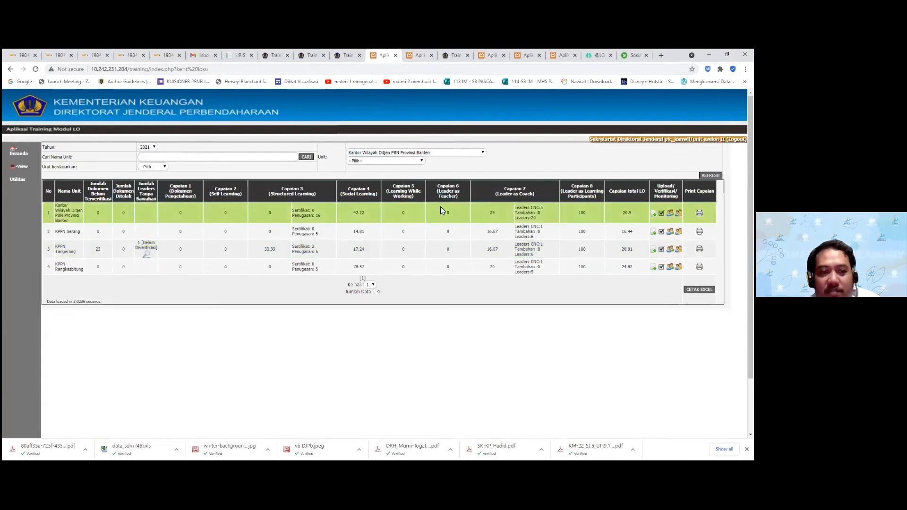
Search the recap for 'tang' and open KPPN Tangerang's documents from Capaian 1
click(466, 157)
click(249, 159)
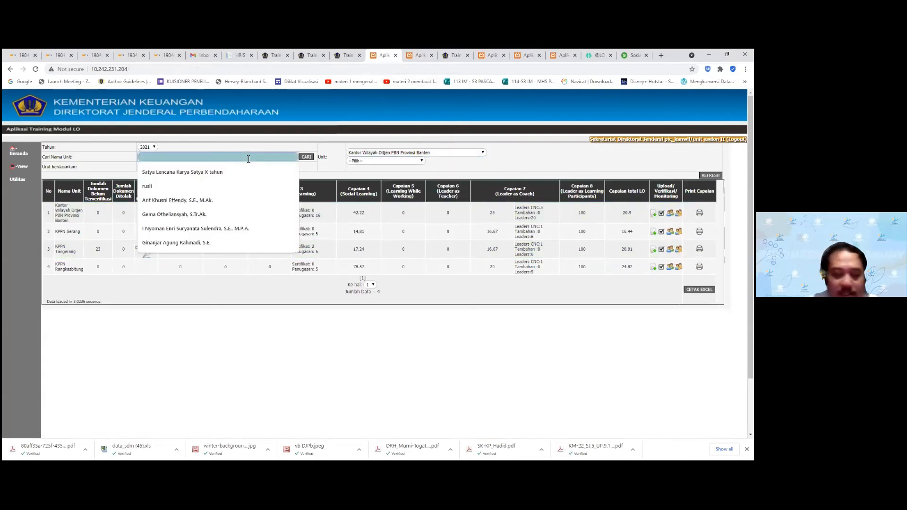
text(tangerang)
key(Return)
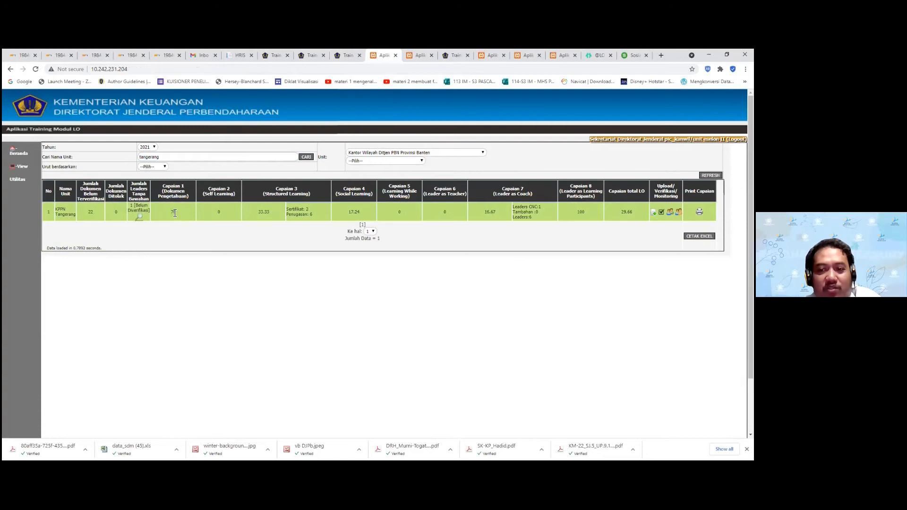
click(170, 212)
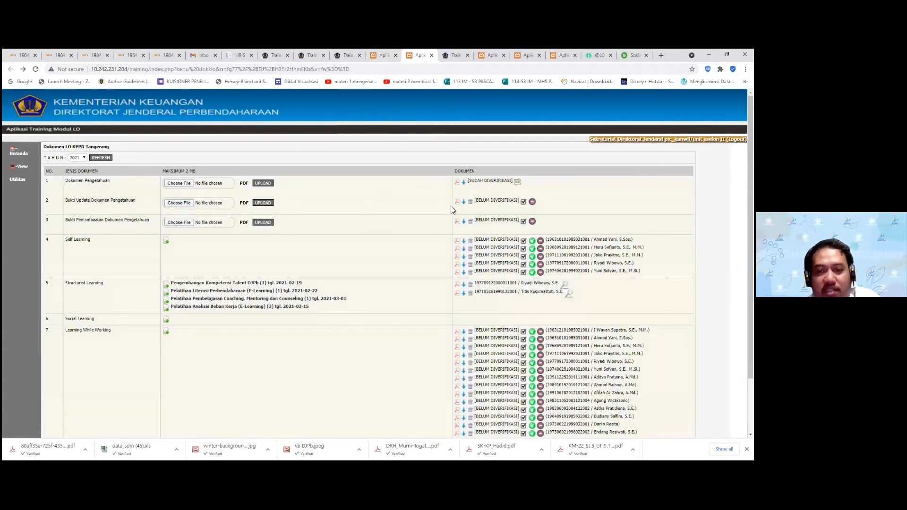
Verify the Bukti Update Dokumen Pengetahuan document and check the recap table
click(523, 206)
click(437, 118)
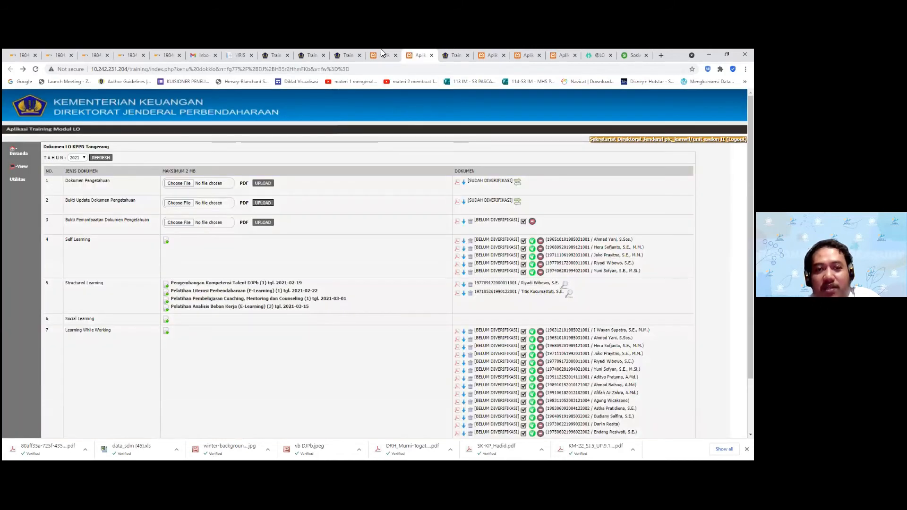
click(381, 54)
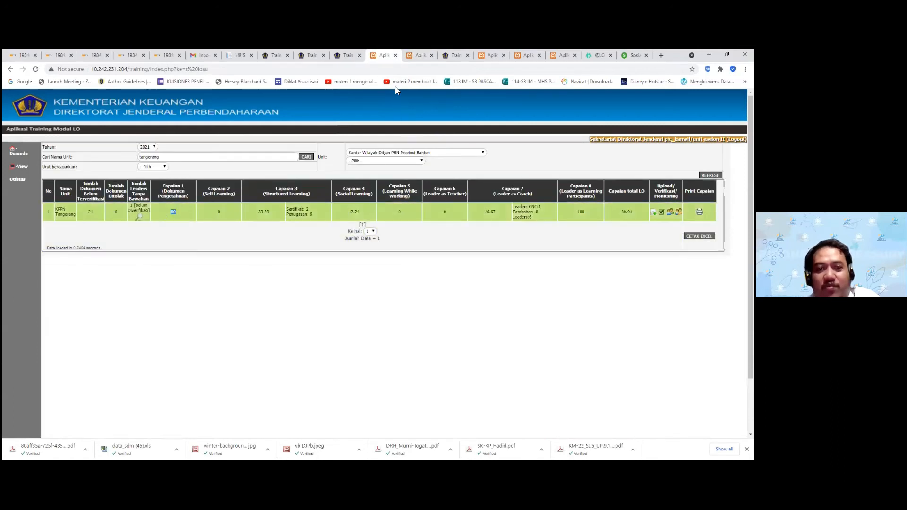
click(419, 55)
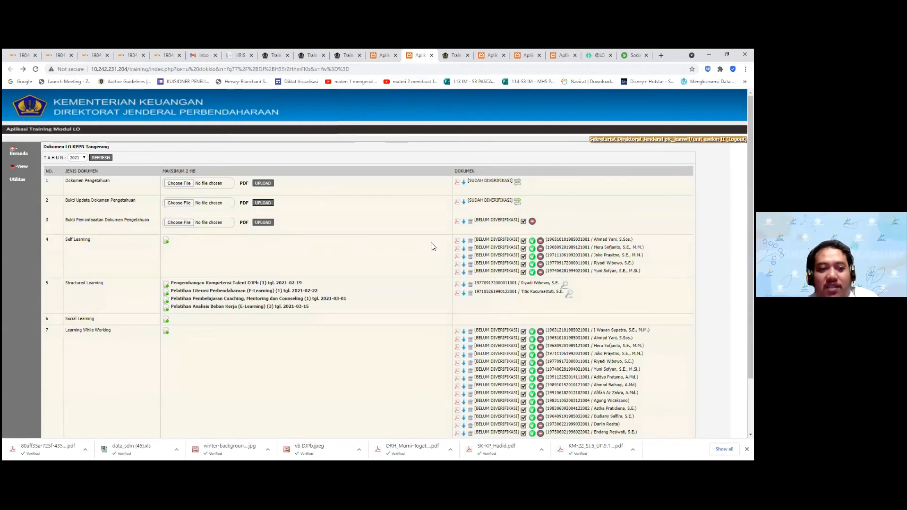
Reject Bukti Pemanfaatan Dokumen Pengetahuan with the note 'Dokumen tidak sesuai'
click(533, 221)
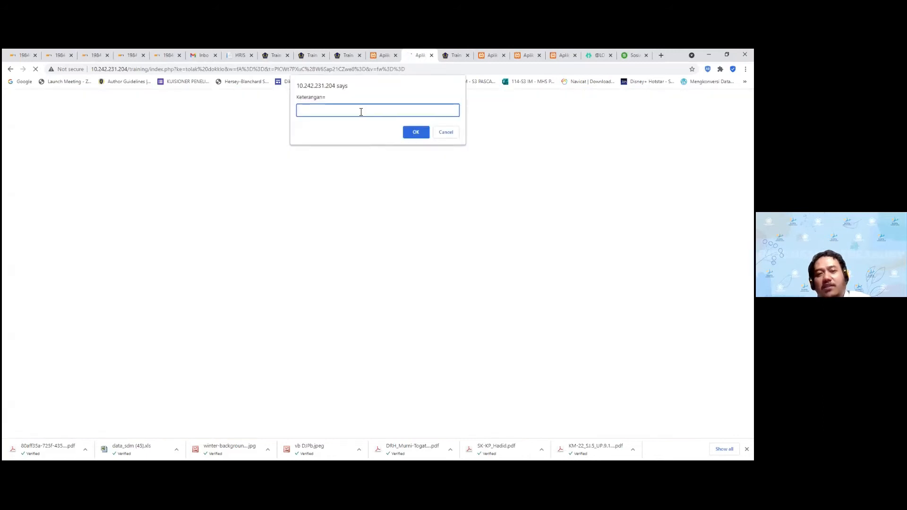
text(Dokume)
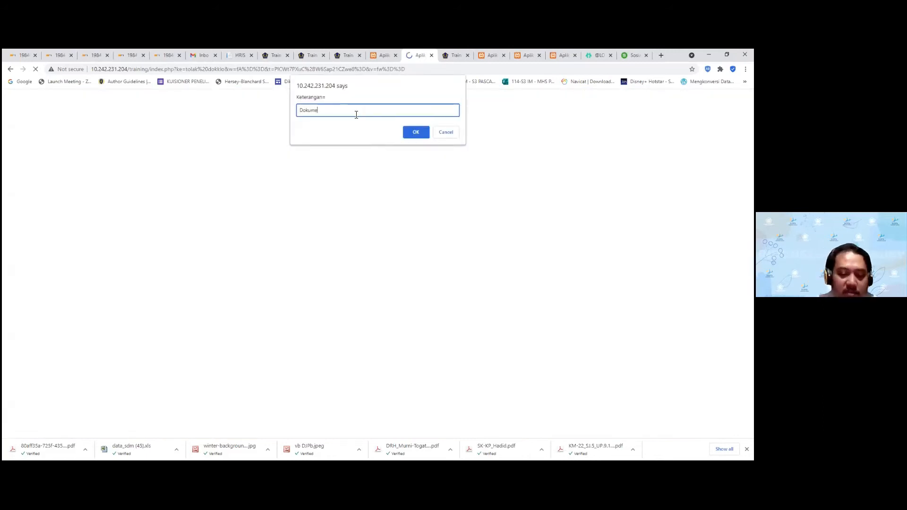
text(n tidak sesuai)
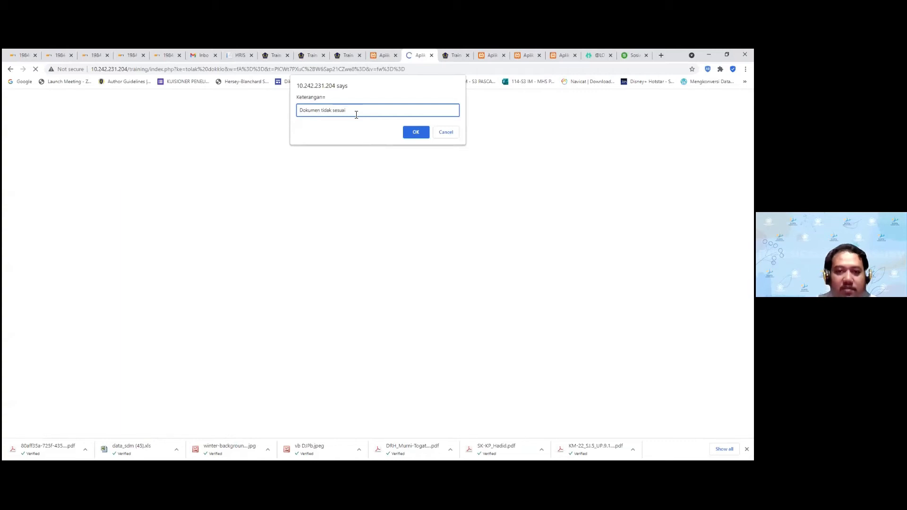
click(420, 127)
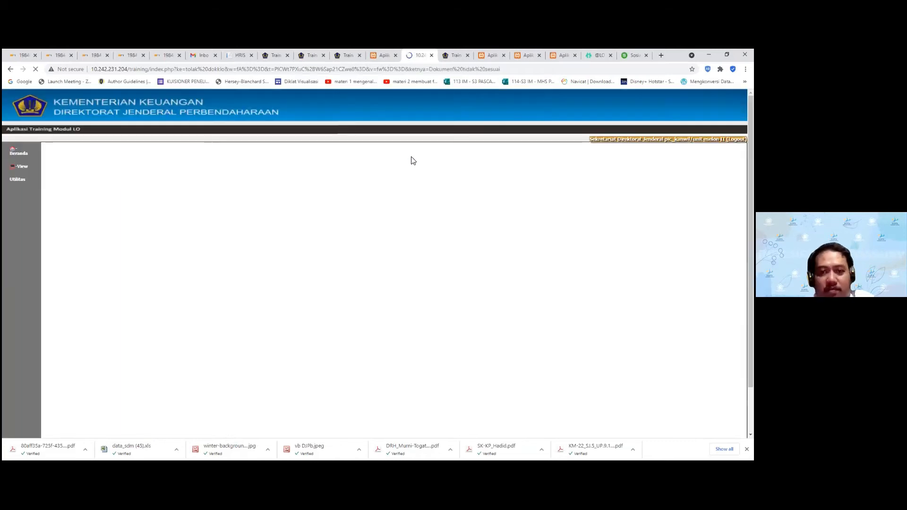
key(Return)
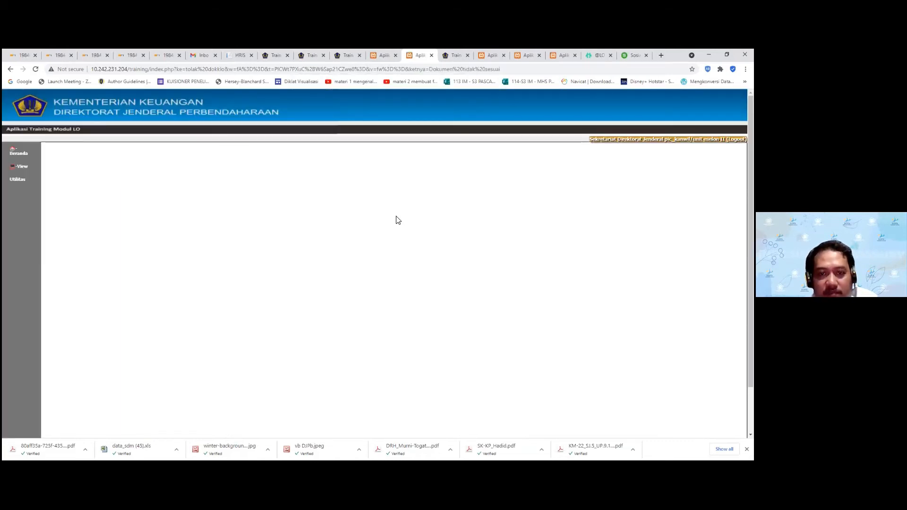
click(432, 55)
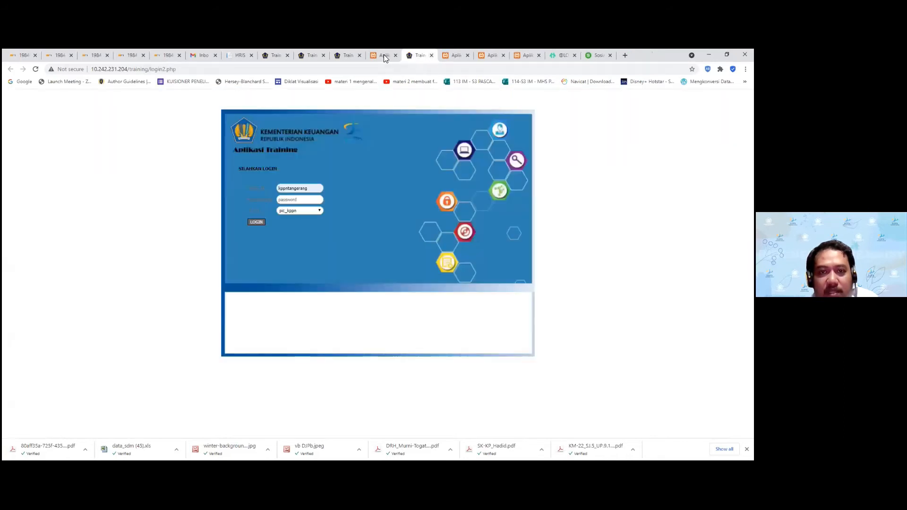
Refresh the recap to show 20 unverified, 1 rejected document and Capaian 1 at 80
click(383, 54)
click(710, 176)
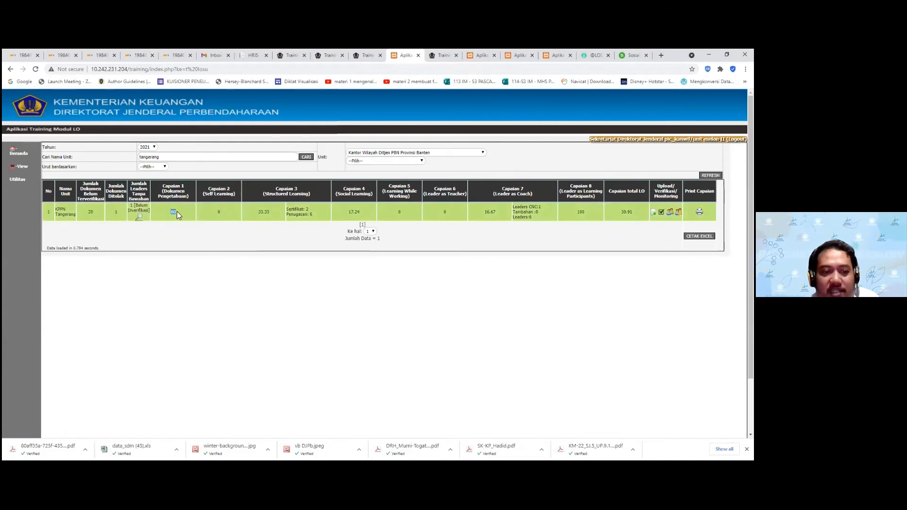
double_click(115, 212)
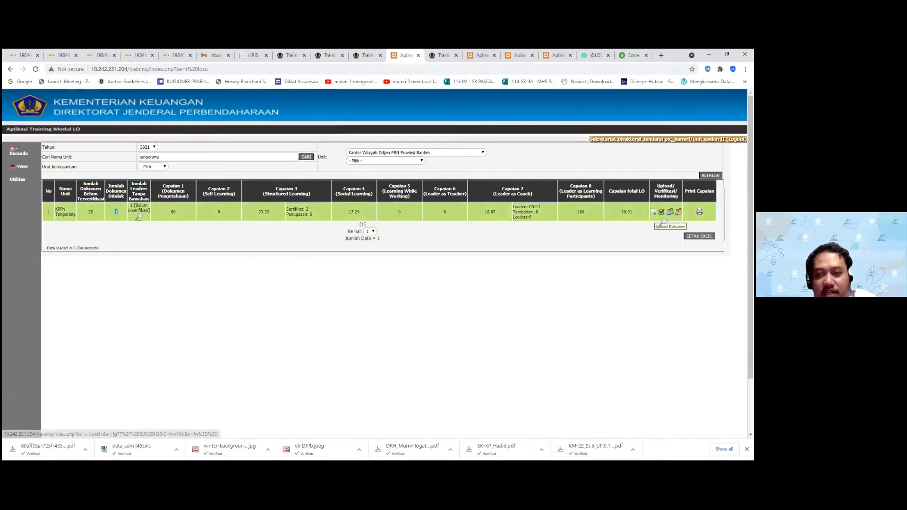
click(653, 212)
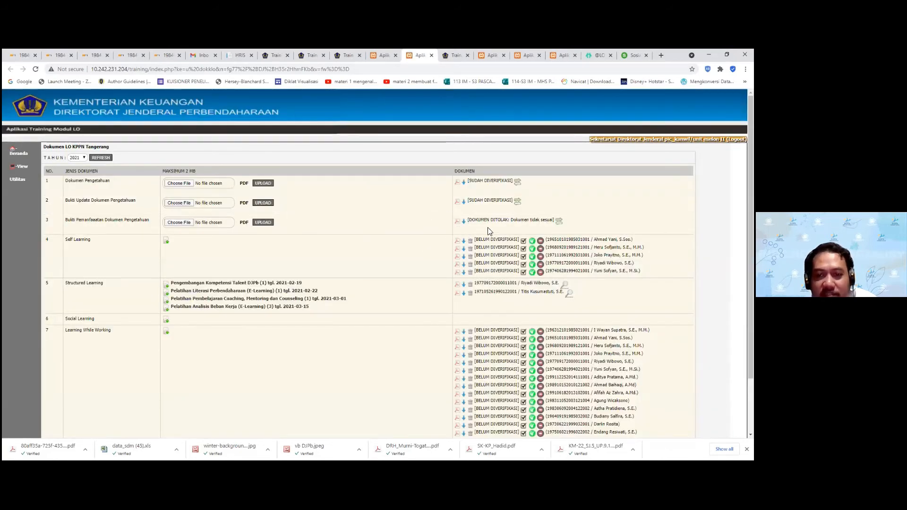
Check the rejection note on document 3 and the recap table
drag(468, 220, 539, 221)
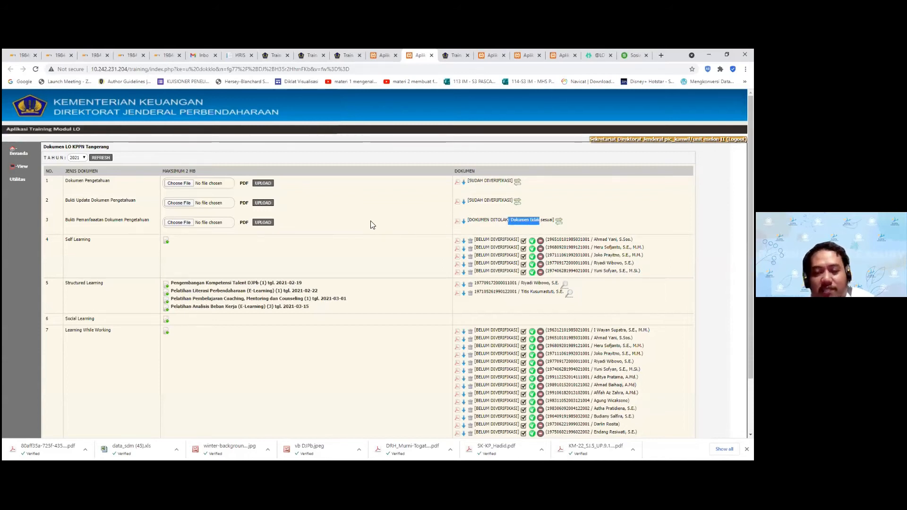
click(208, 225)
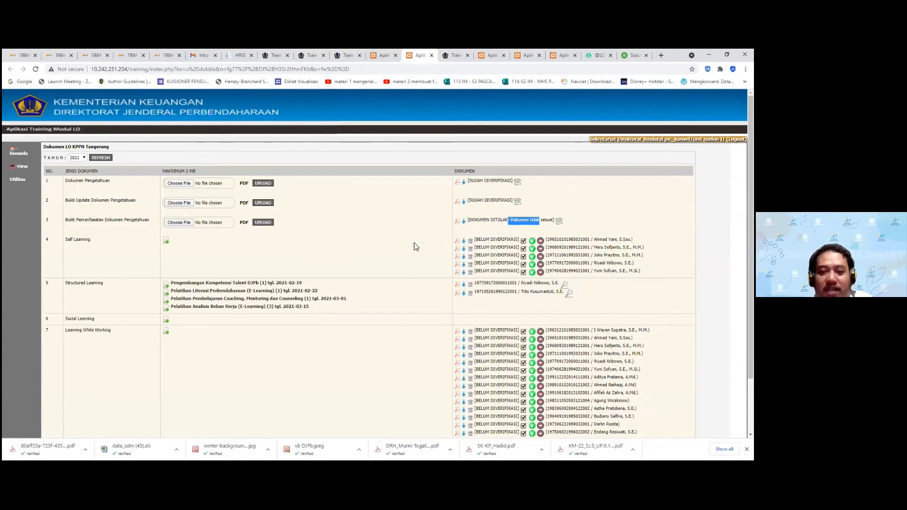
click(453, 56)
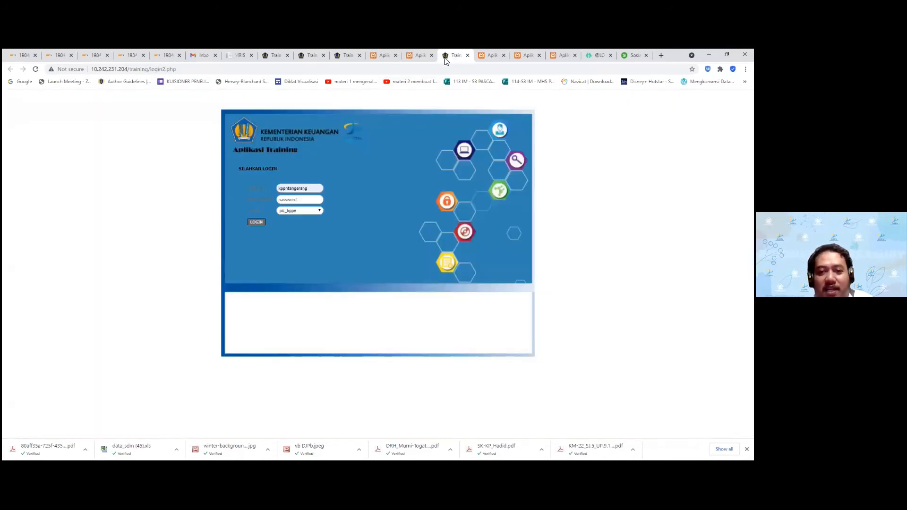
click(415, 55)
click(383, 55)
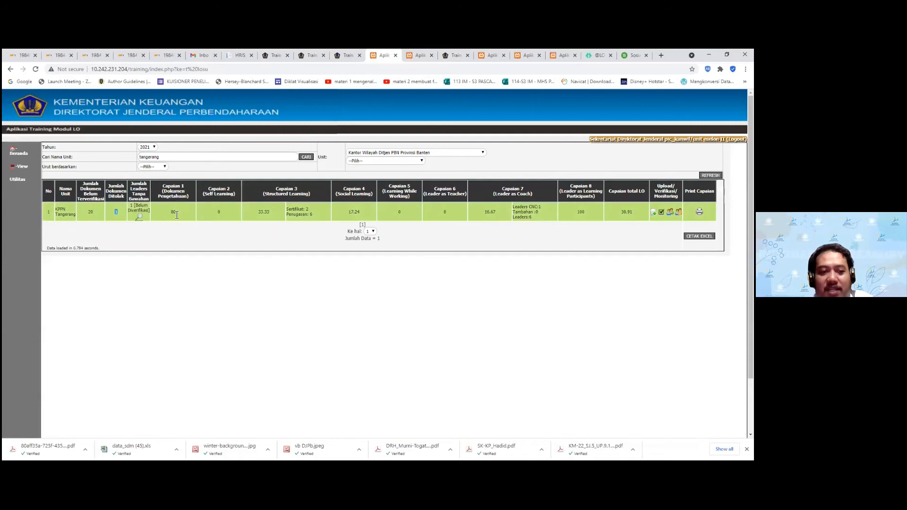
click(250, 278)
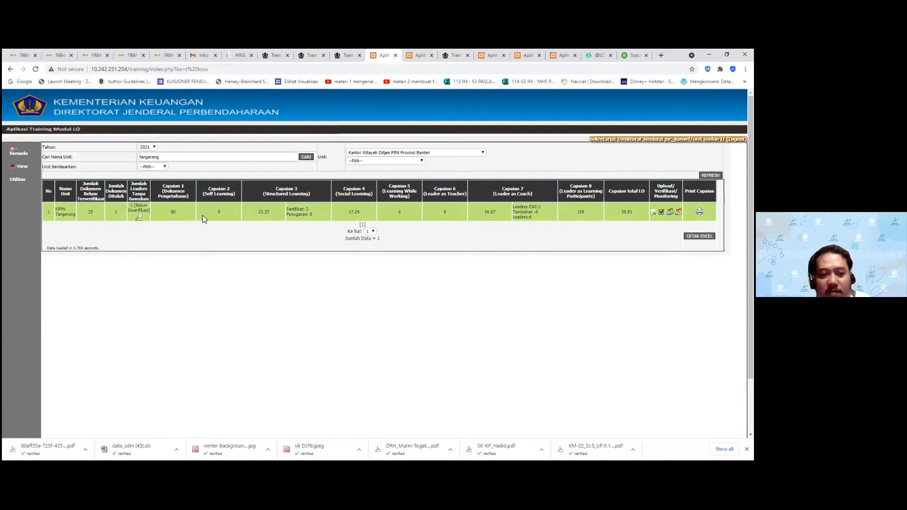
Open the Self Learning bulk verification list with all five KPPN Tangerang employees ticked
click(417, 60)
scroll(392, 246, down, 1)
click(532, 225)
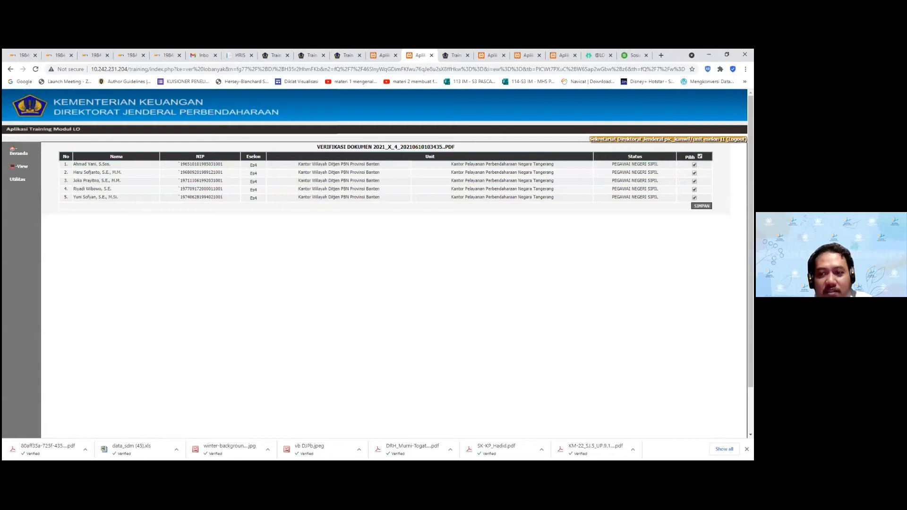
Save the five Self Learning verifications and reload the recap with F5
click(702, 206)
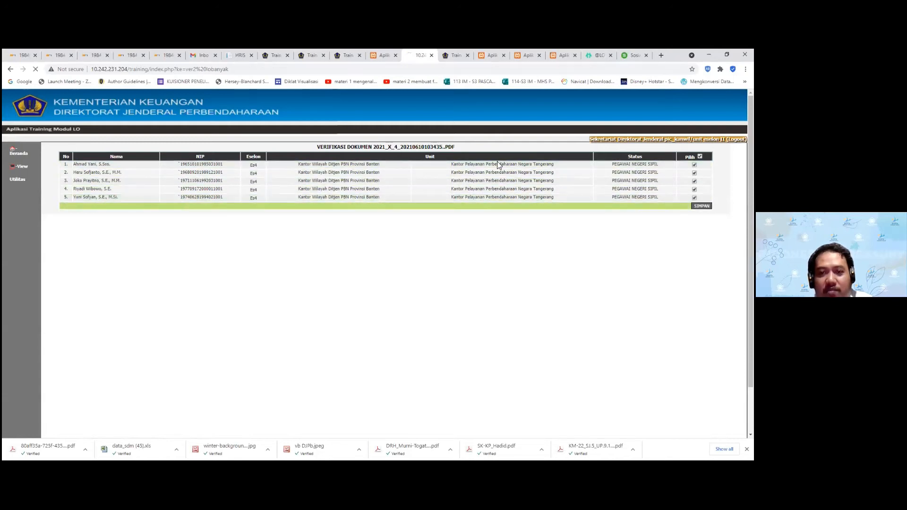
click(445, 116)
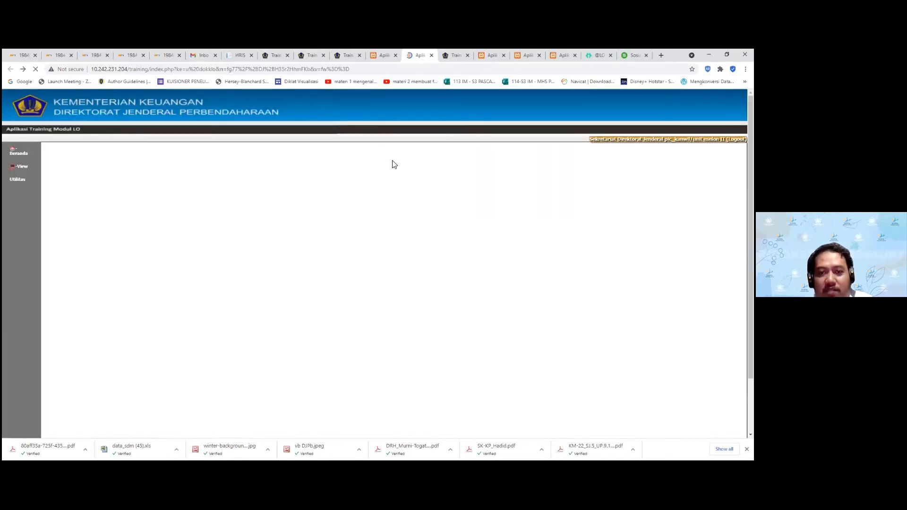
scroll(410, 189, down, 1)
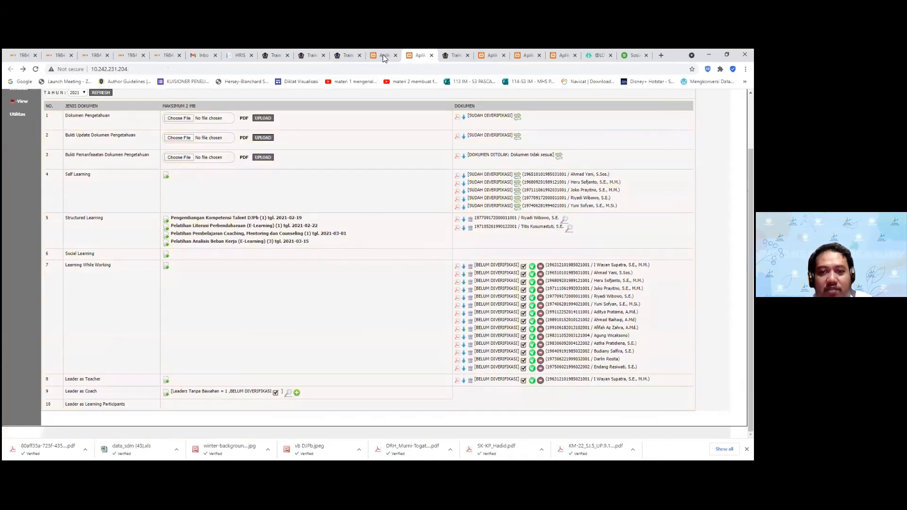
click(383, 55)
key(F5)
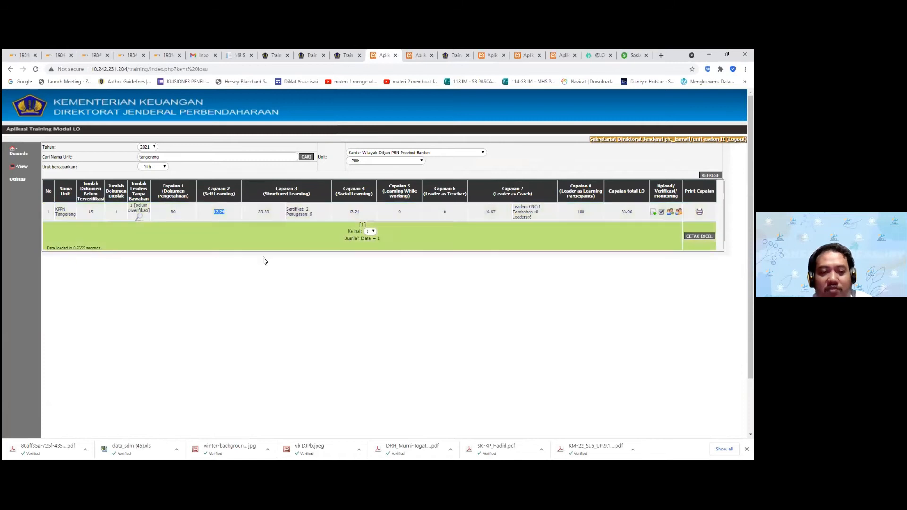
click(419, 55)
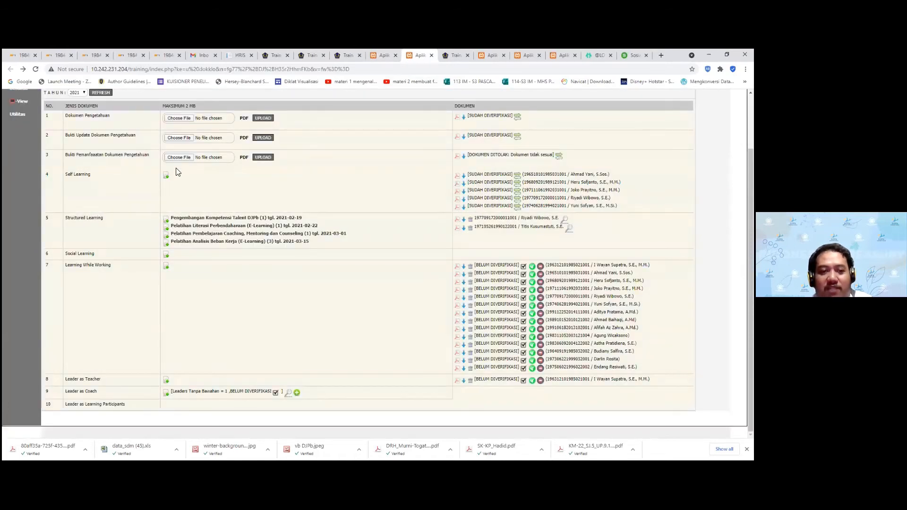
Check the Self Learning upload list and the recap's updated value 17.24
middle_click(167, 175)
click(425, 55)
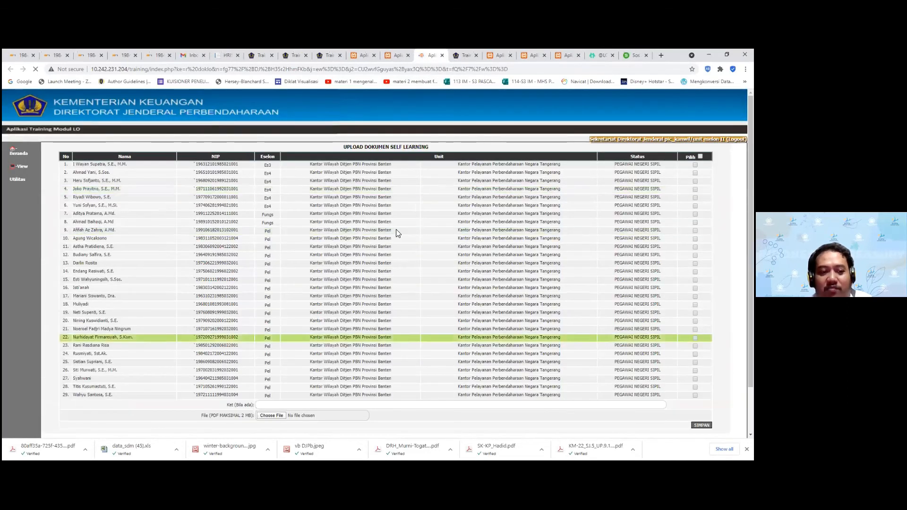
click(442, 55)
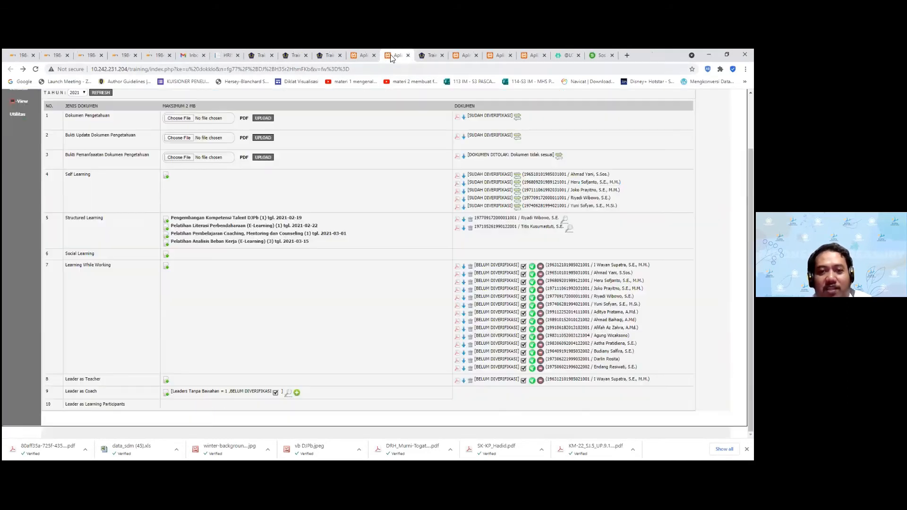
click(364, 55)
click(227, 216)
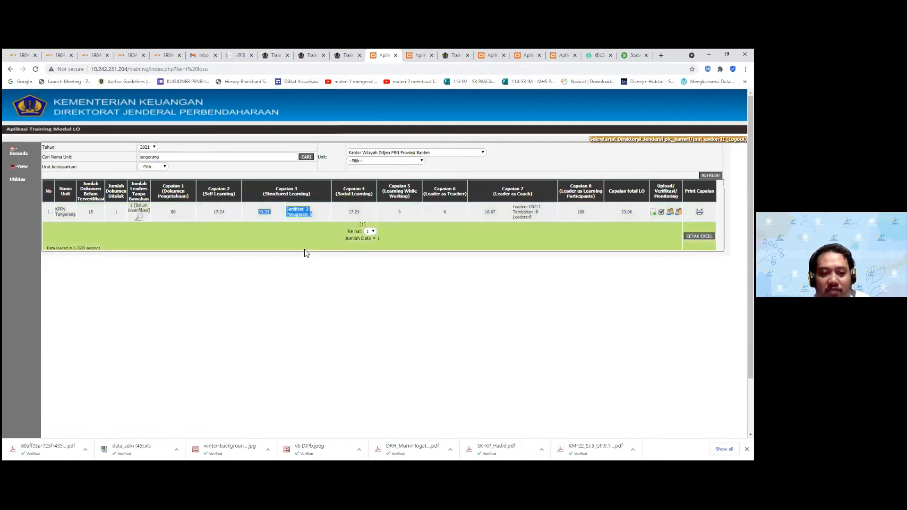
double_click(358, 212)
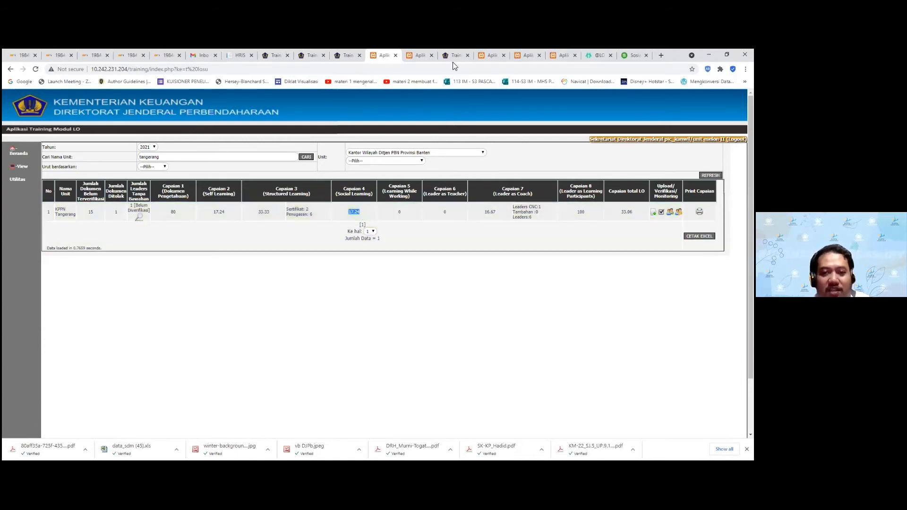
Open the Learning While Working bulk verification list with 14 employees ticked
click(414, 58)
click(387, 57)
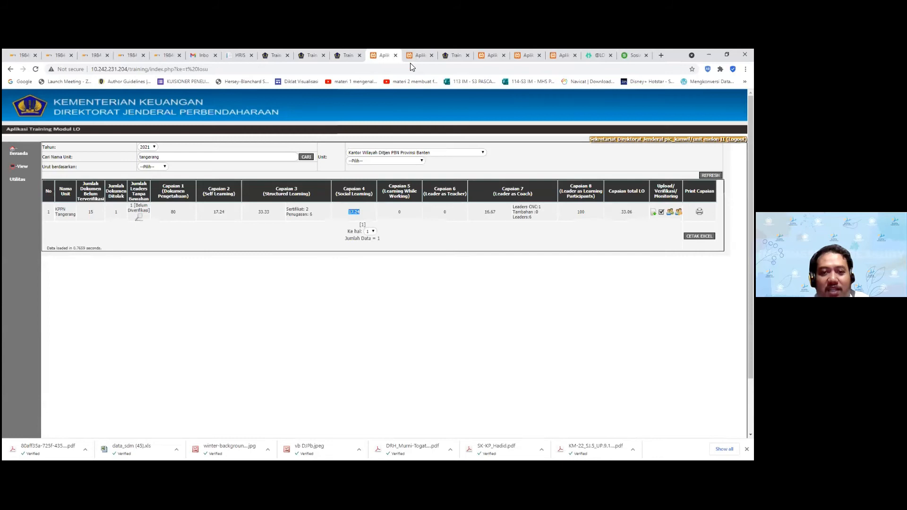
click(412, 56)
click(383, 55)
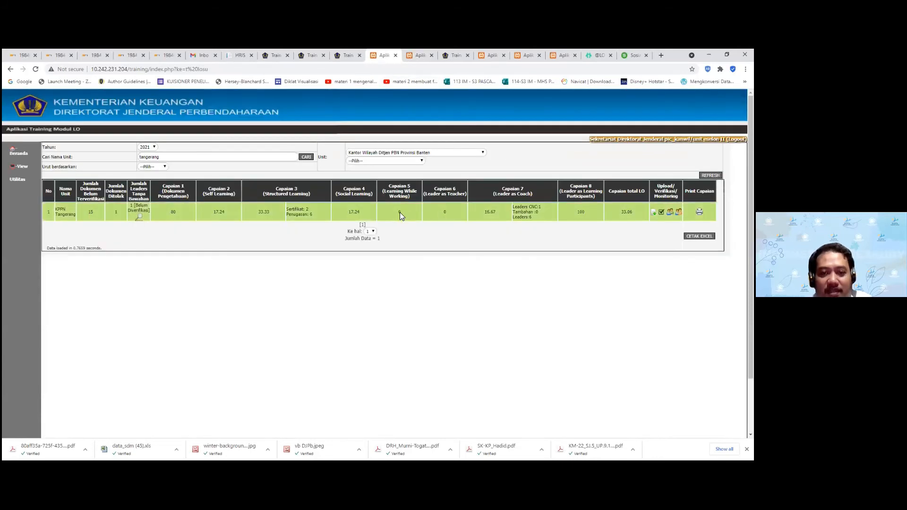
click(418, 57)
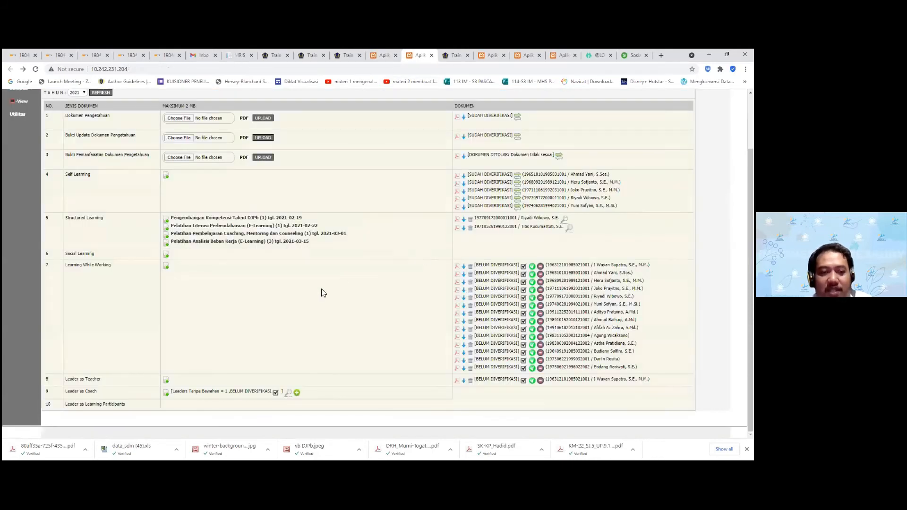
click(532, 297)
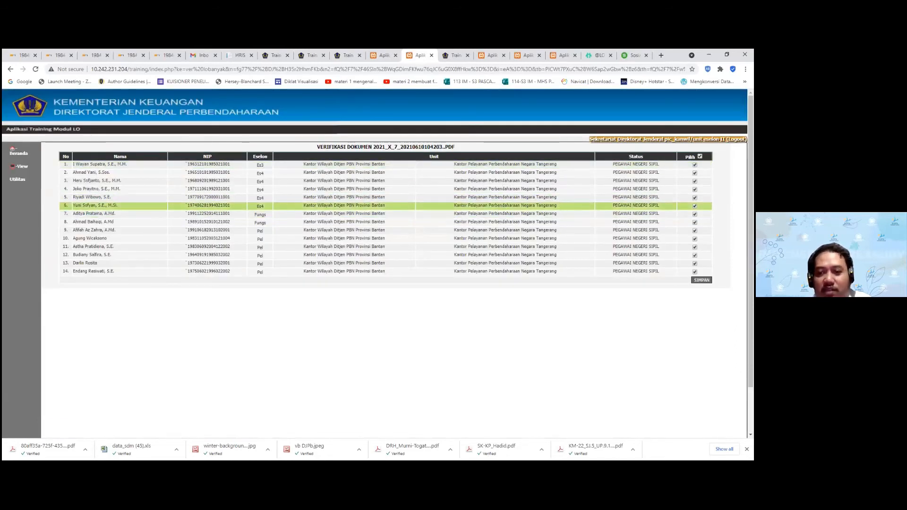
Untick the fifth employee and save the other 13 Learning While Working documents as verified
click(694, 198)
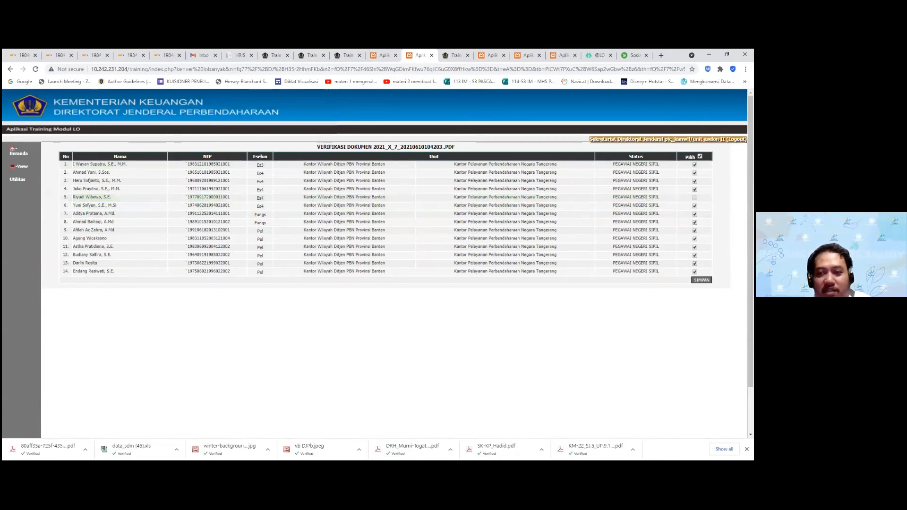
click(702, 280)
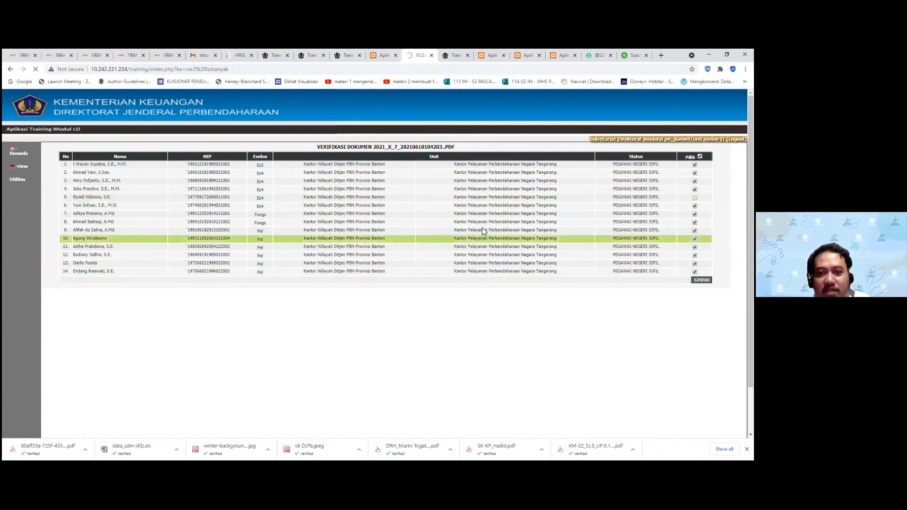
click(447, 118)
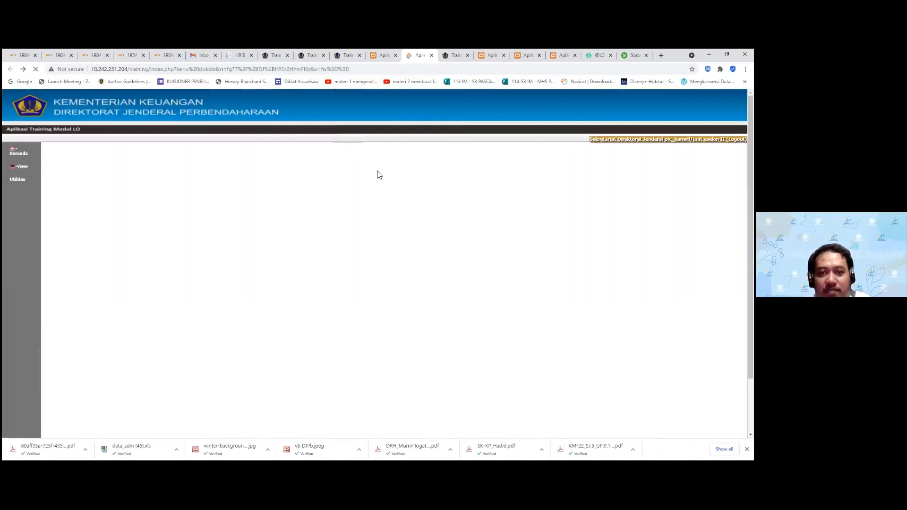
scroll(417, 240, down, 3)
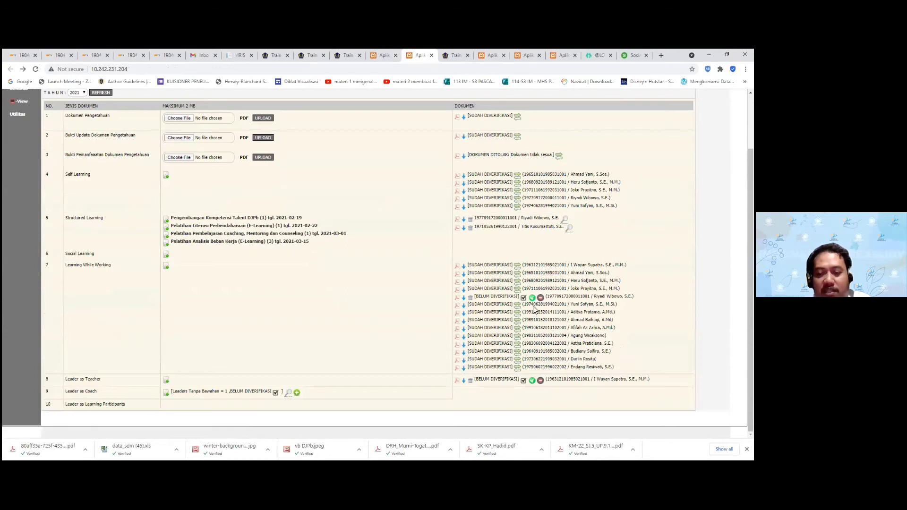
Reject the last unverified Learning While Working entry with 'Di dokumen tidak ada nama ybs' and close leftover tabs
click(541, 299)
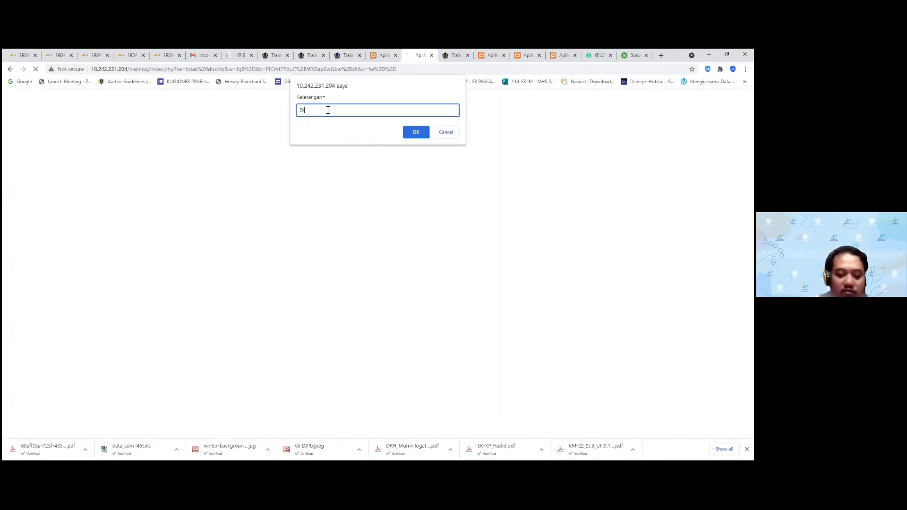
text(Di dokumen)
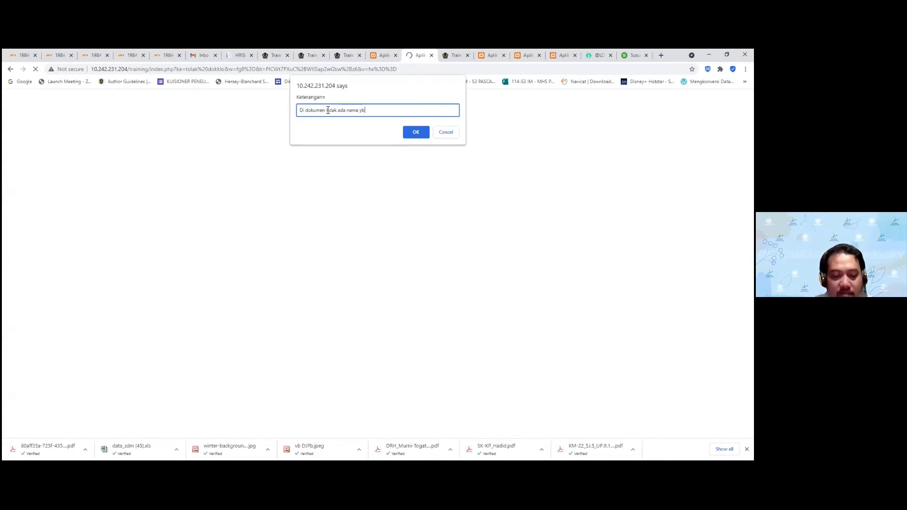
text(tidak ada nama ybs)
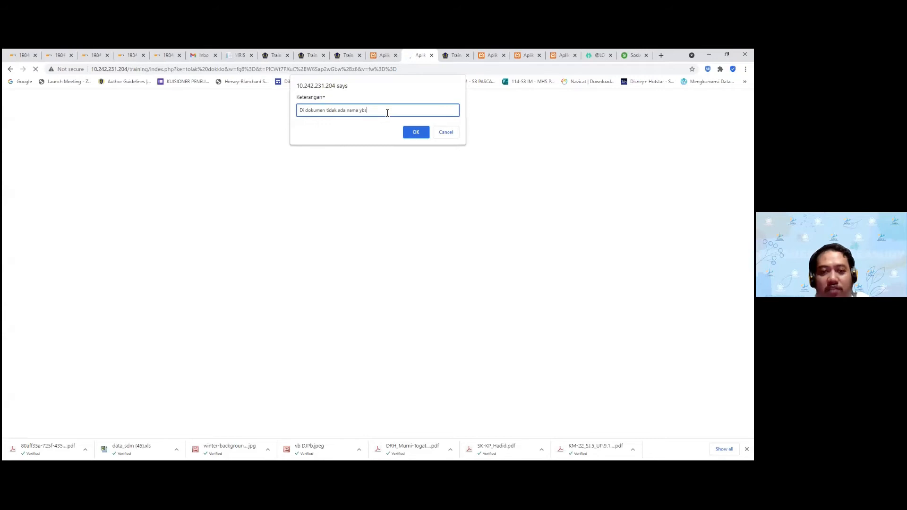
key(ctrl+a)
click(416, 132)
click(445, 116)
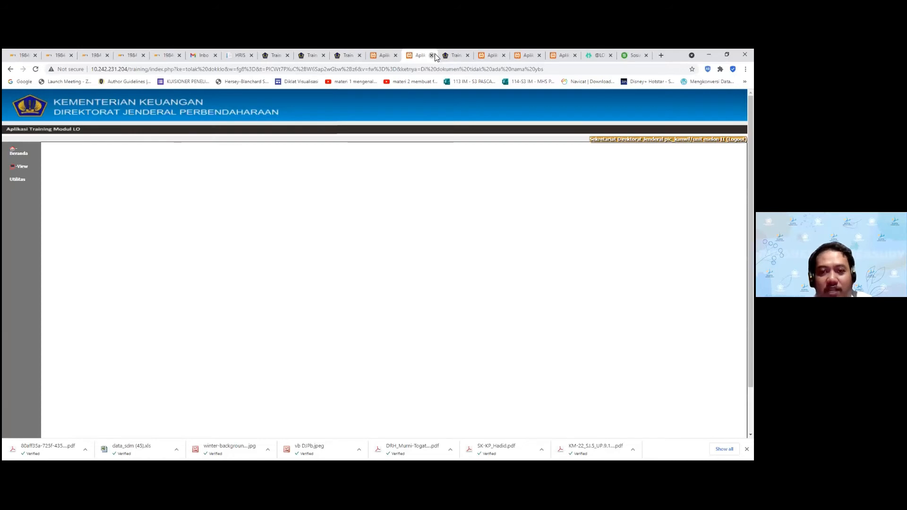
click(431, 56)
click(387, 55)
Review the rejected Learning While Working entry's note and employee details
click(415, 56)
click(451, 55)
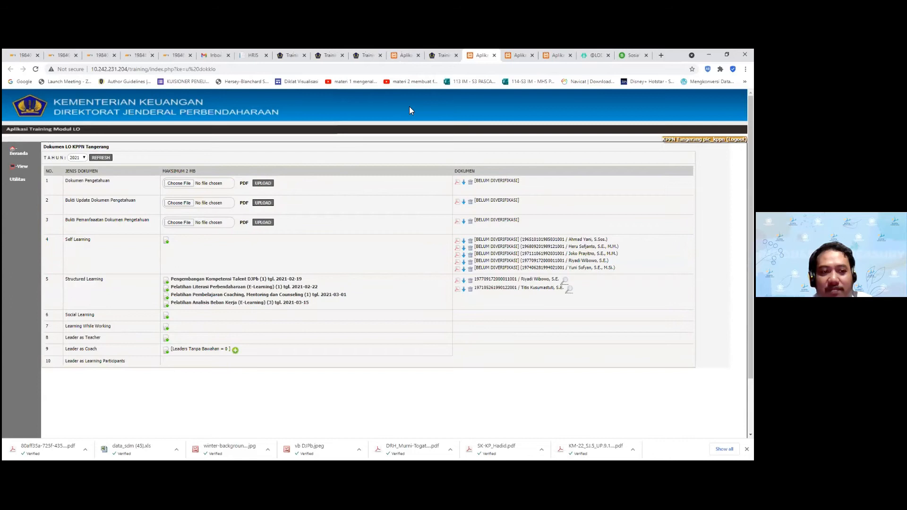
click(404, 56)
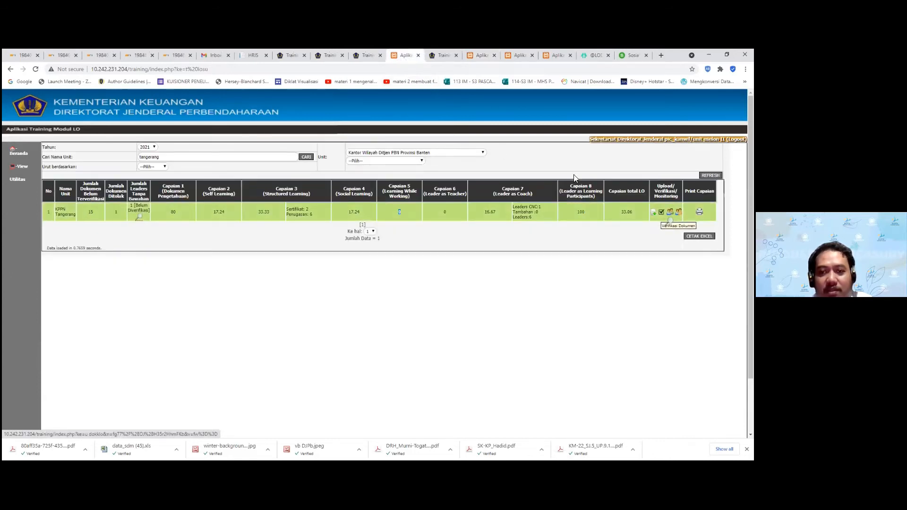
click(410, 55)
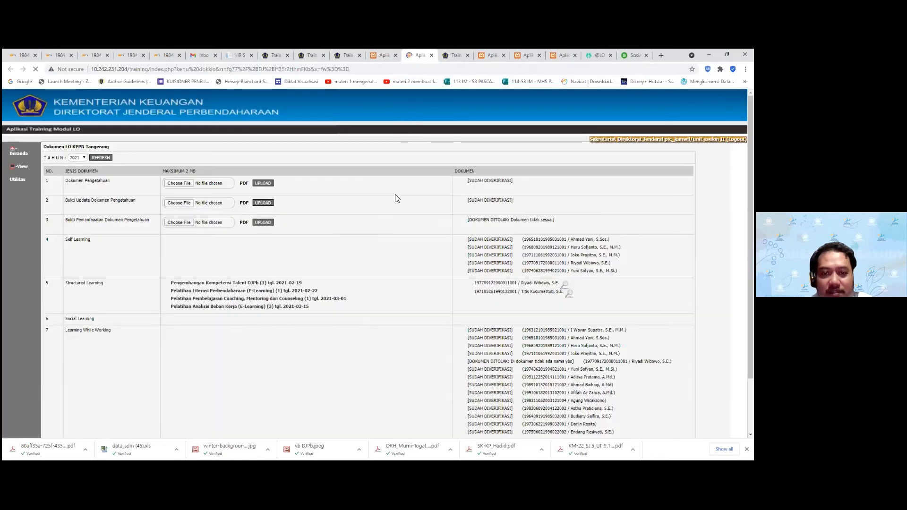
scroll(413, 268, down, 2)
mouse_move(536, 296)
mouse_down()
mouse_move(558, 298)
mouse_move(496, 289)
mouse_move(543, 296)
mouse_move(501, 298)
mouse_move(543, 288)
mouse_up()
drag(618, 297, 643, 296)
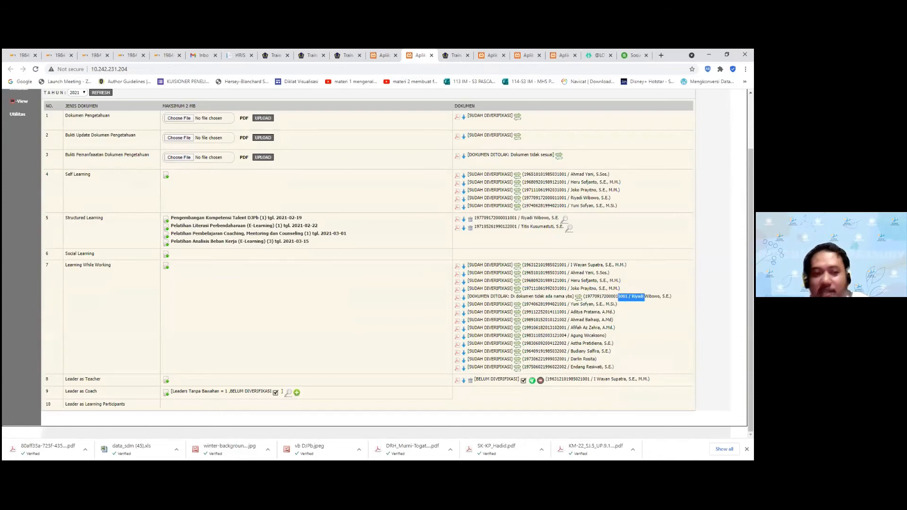
Refresh the recap to show Capaian 5 at 44.83 and total LO 38.66
click(380, 56)
click(711, 175)
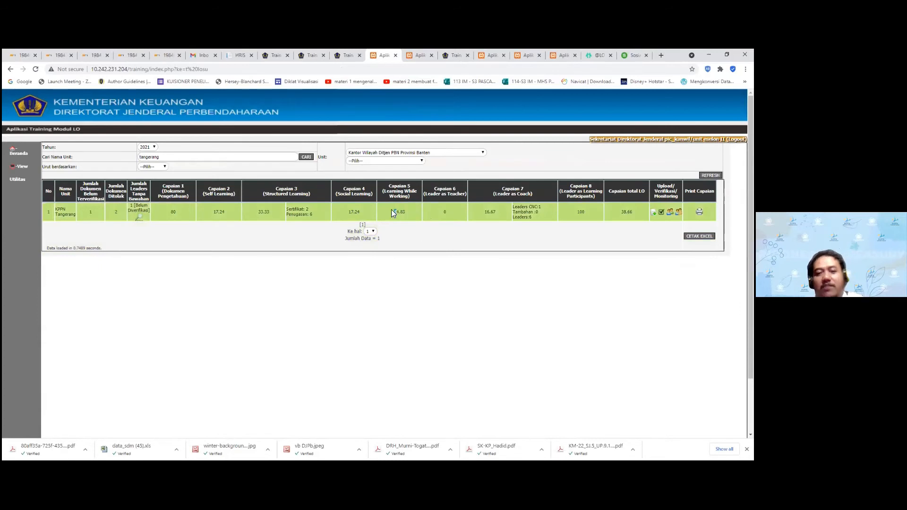
drag(400, 212, 405, 212)
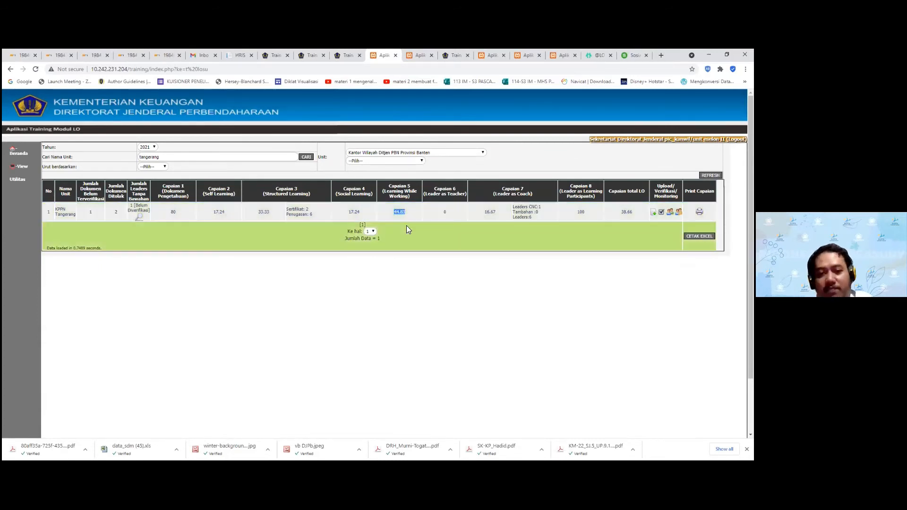
double_click(405, 212)
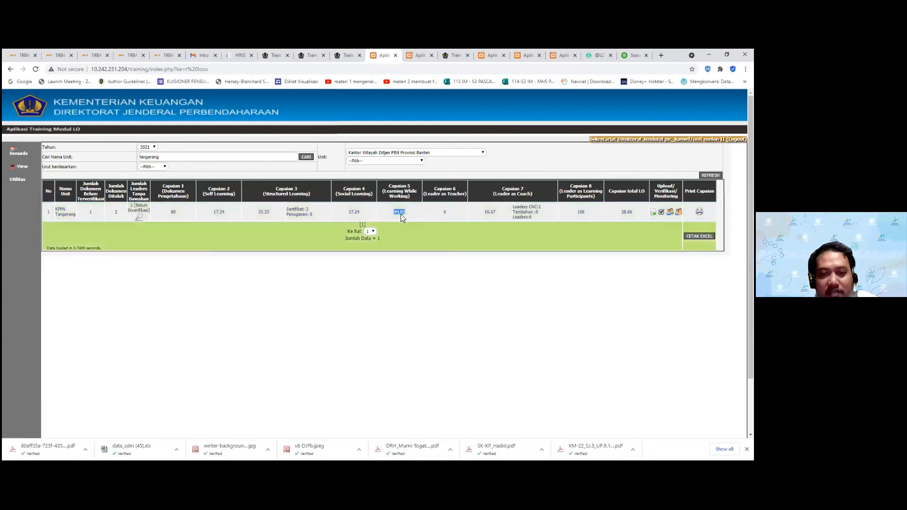
Verify the pending Leader as Teacher document on row 8
click(417, 55)
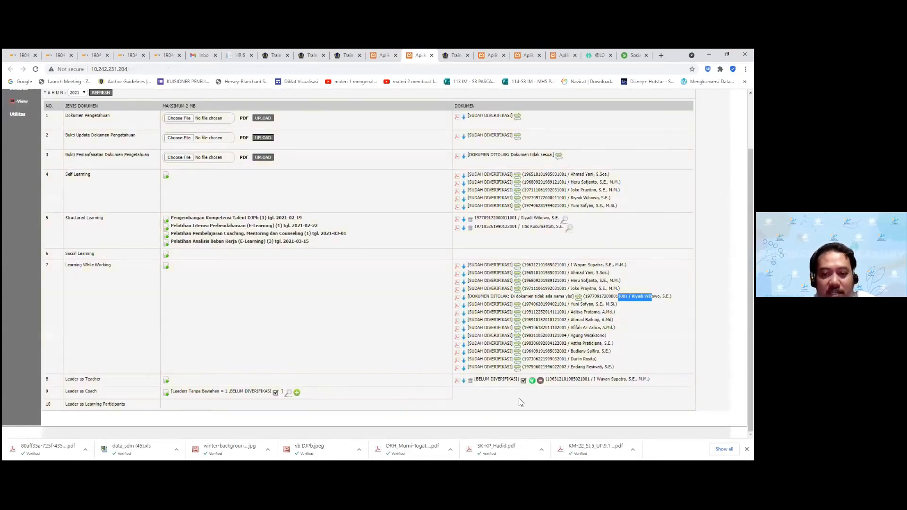
click(523, 380)
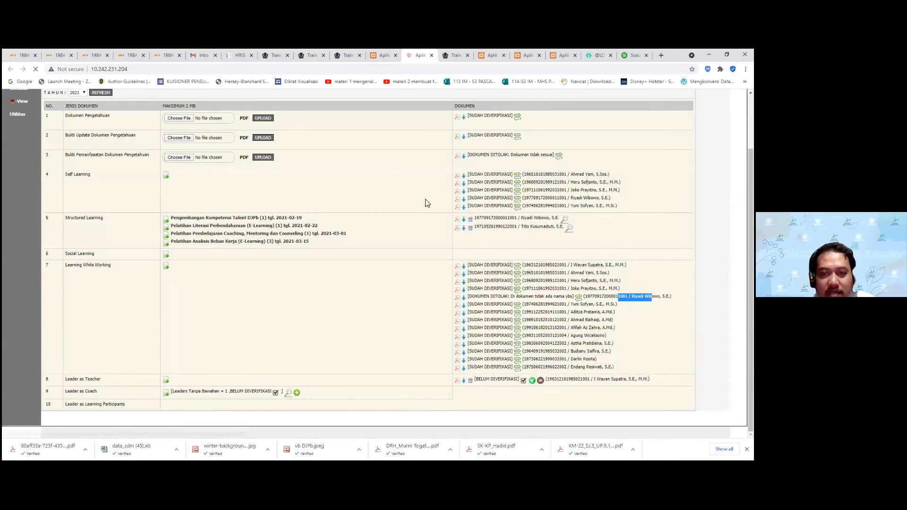
click(447, 114)
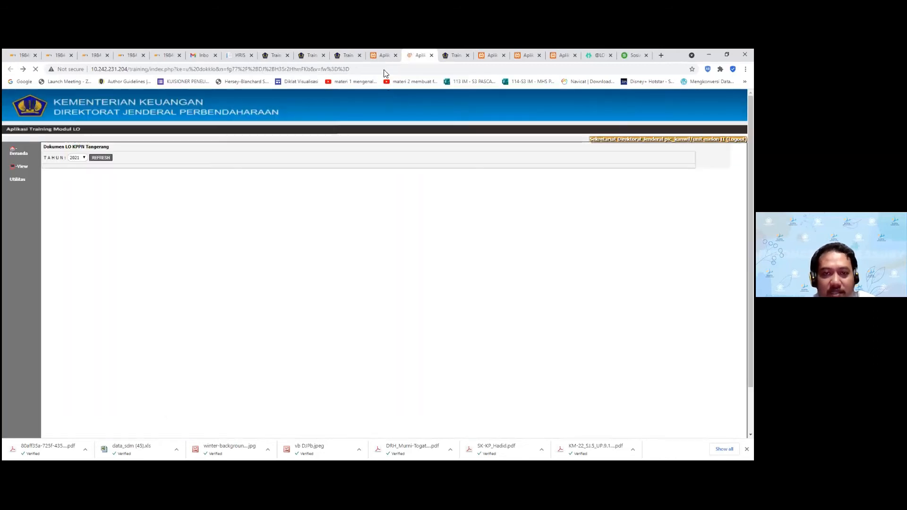
Review Capaian 6 at 33.33 and the Capaian 7 score 16.67 in the recap
click(383, 55)
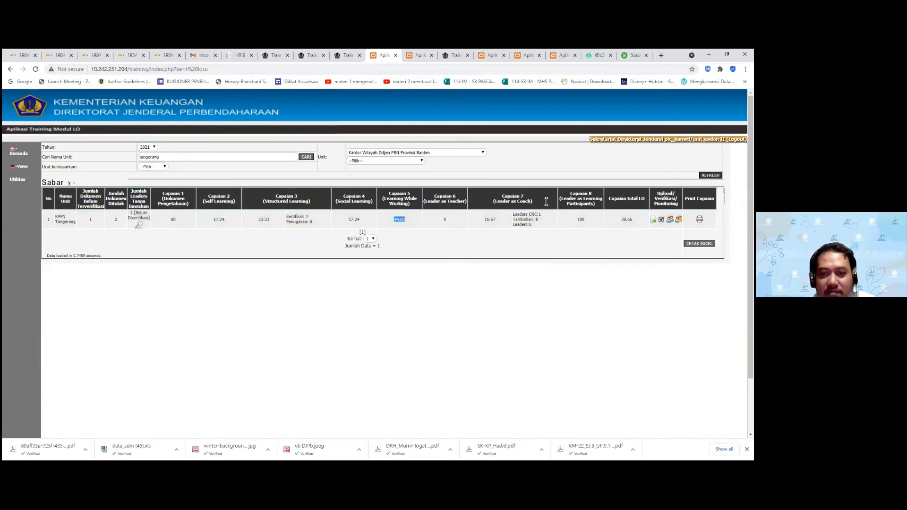
double_click(444, 212)
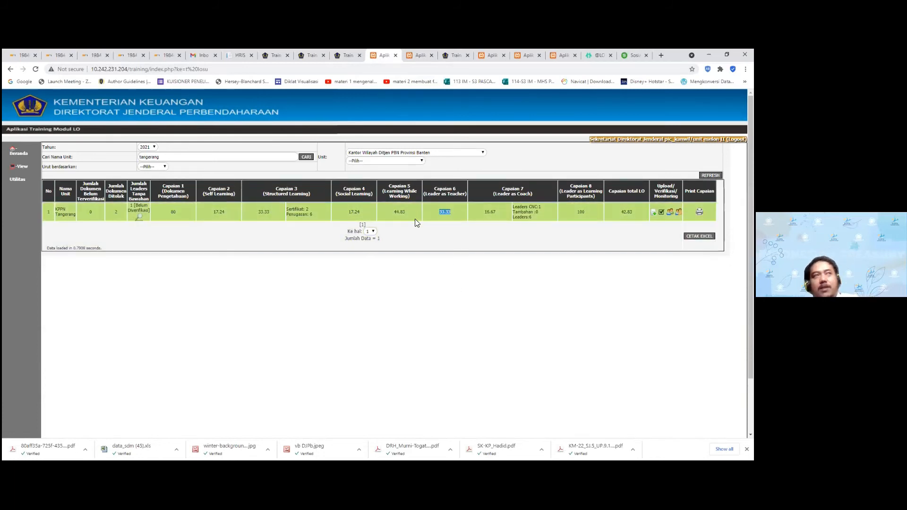
drag(536, 218, 493, 214)
click(542, 218)
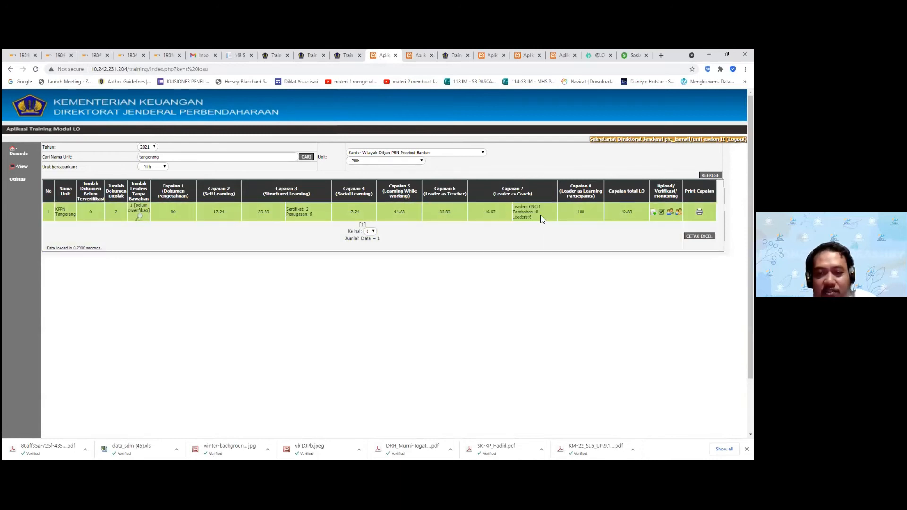
drag(484, 208, 488, 211)
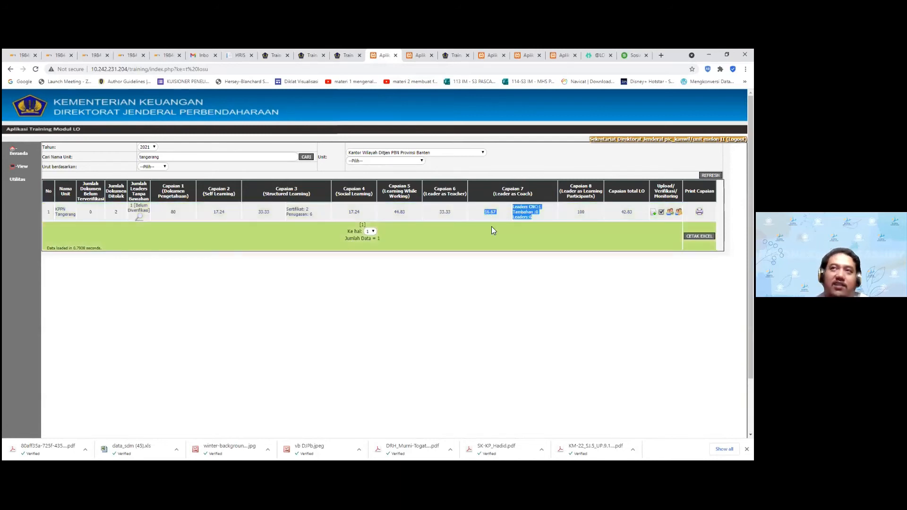
double_click(486, 214)
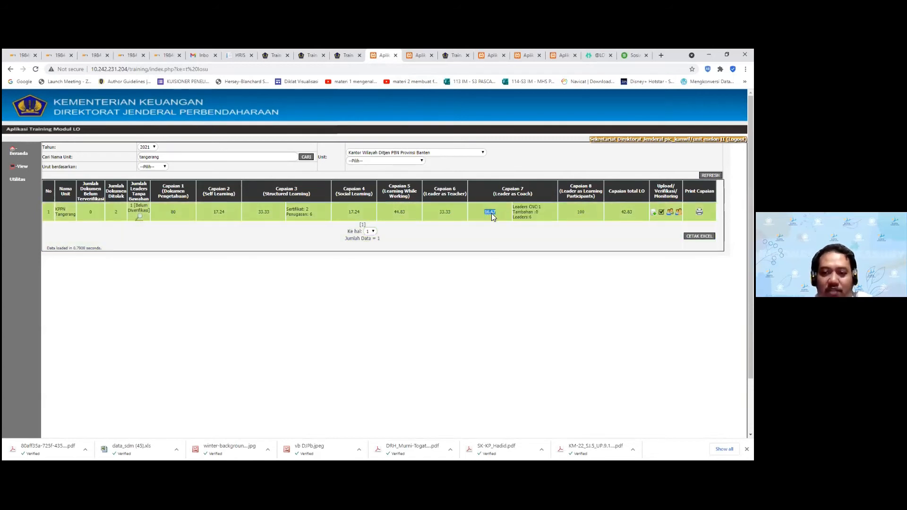
drag(542, 223, 497, 209)
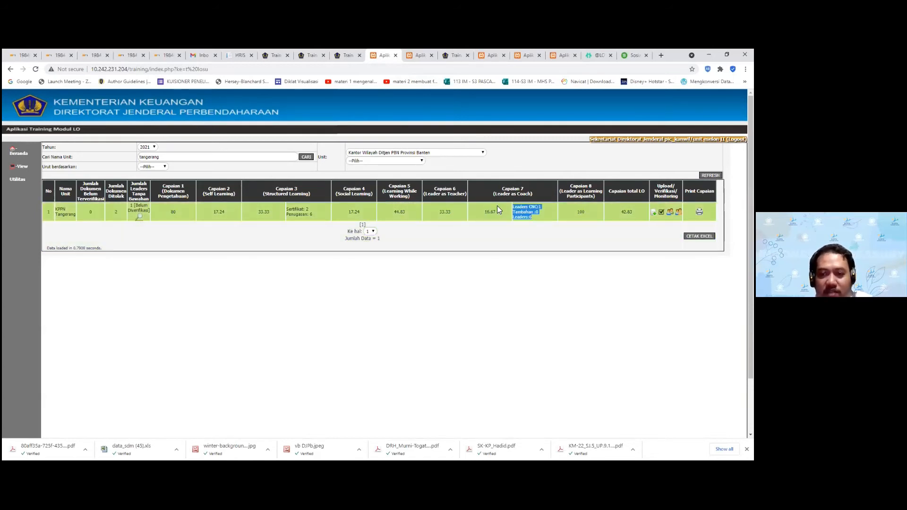
Review Capaian 8 at 100 and the total LO of 42.83
drag(588, 212, 568, 210)
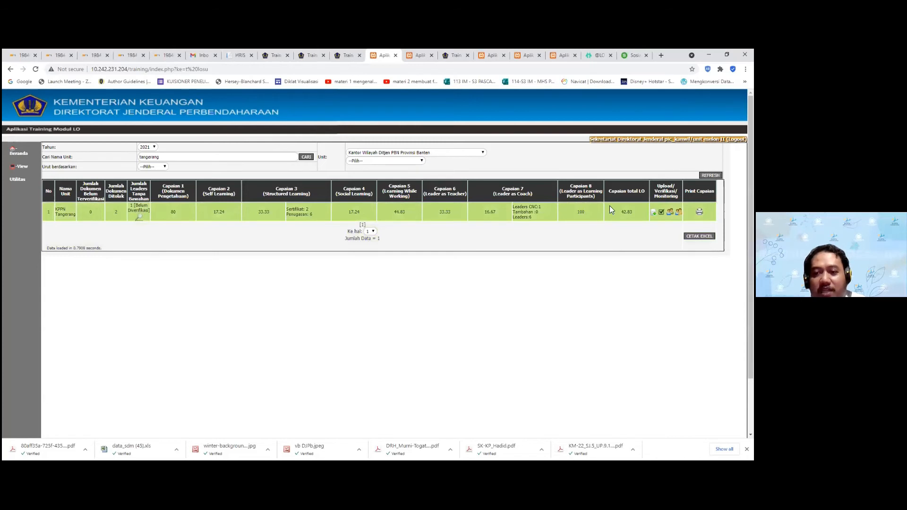
drag(609, 190, 644, 191)
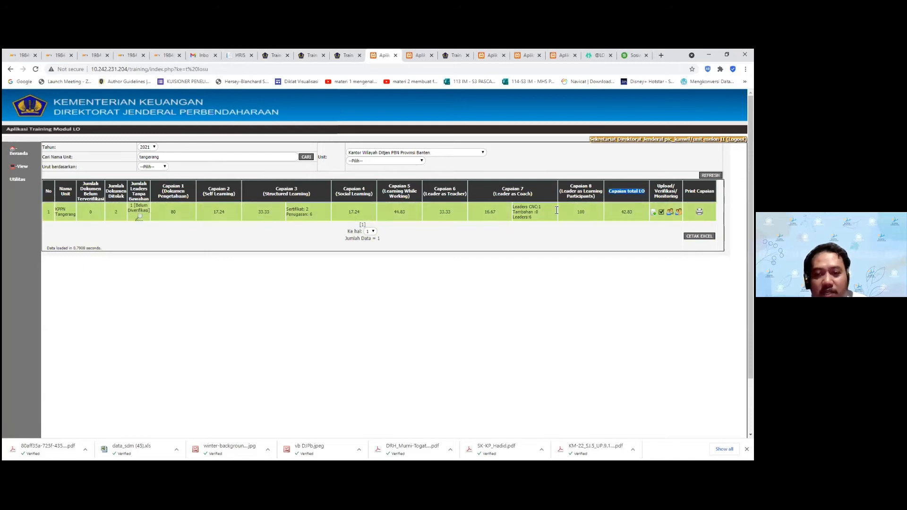
double_click(627, 212)
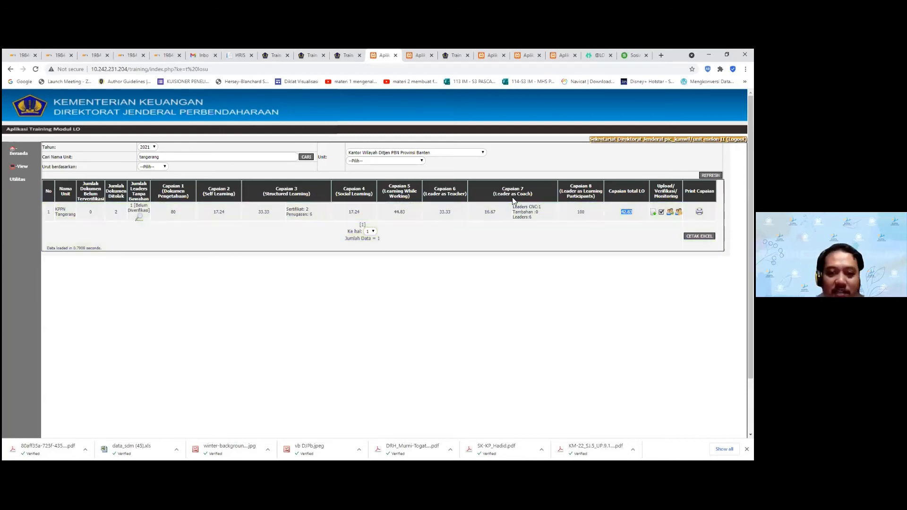
click(629, 212)
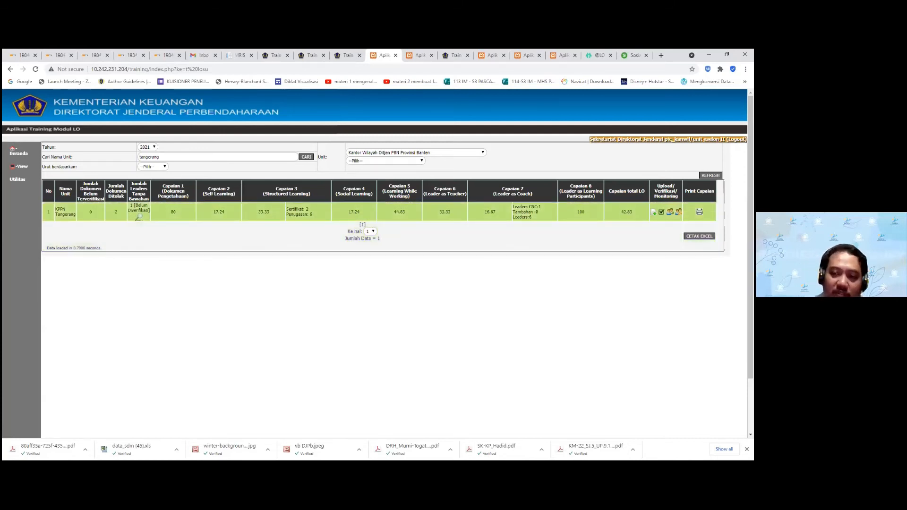
double_click(628, 212)
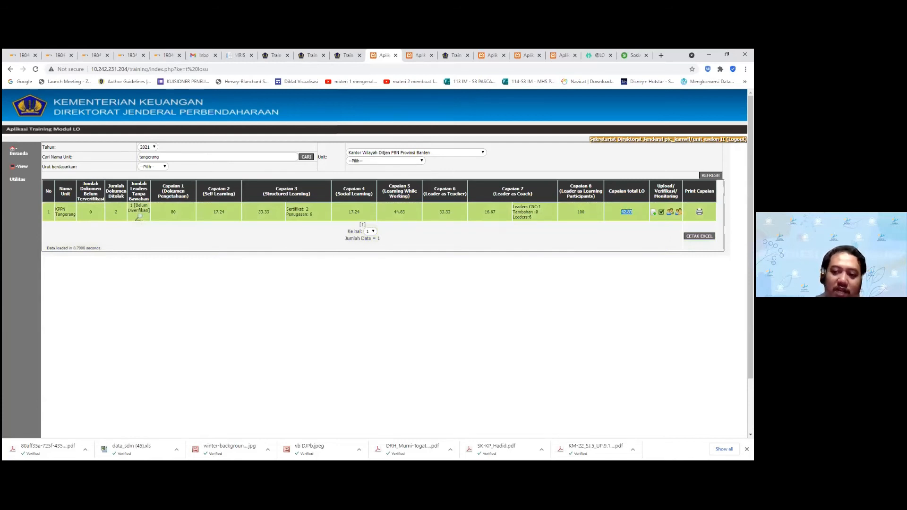
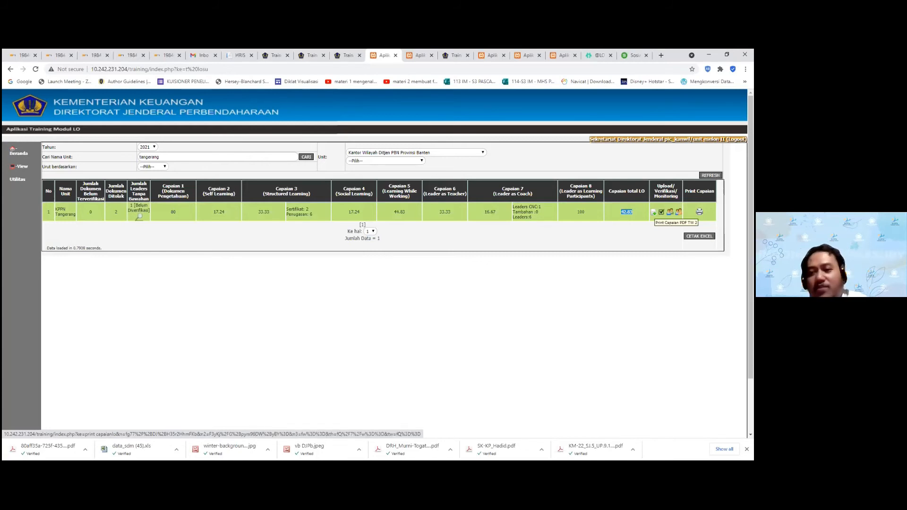
Open the printable quarter 2 2021 LO achievement report for KPPN Tangerang and scroll through it
click(654, 213)
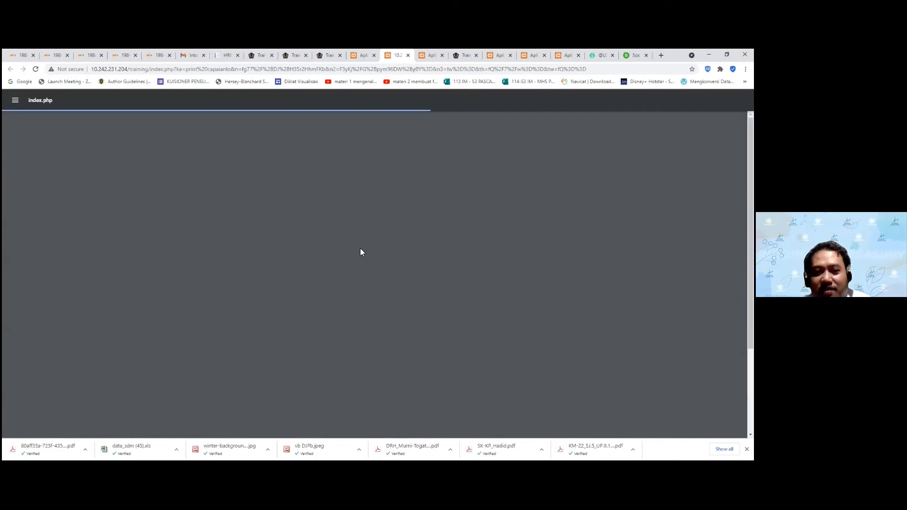
scroll(380, 233, down, 5)
scroll(381, 232, up, 3)
scroll(382, 232, down, 3)
scroll(382, 232, up, 3)
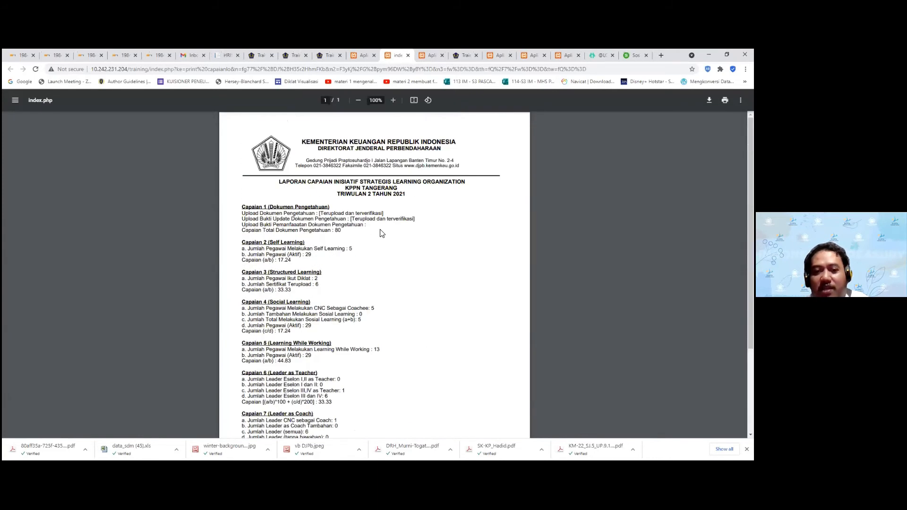
scroll(381, 233, down, 3)
scroll(382, 233, up, 3)
scroll(381, 232, down, 3)
scroll(382, 233, up, 3)
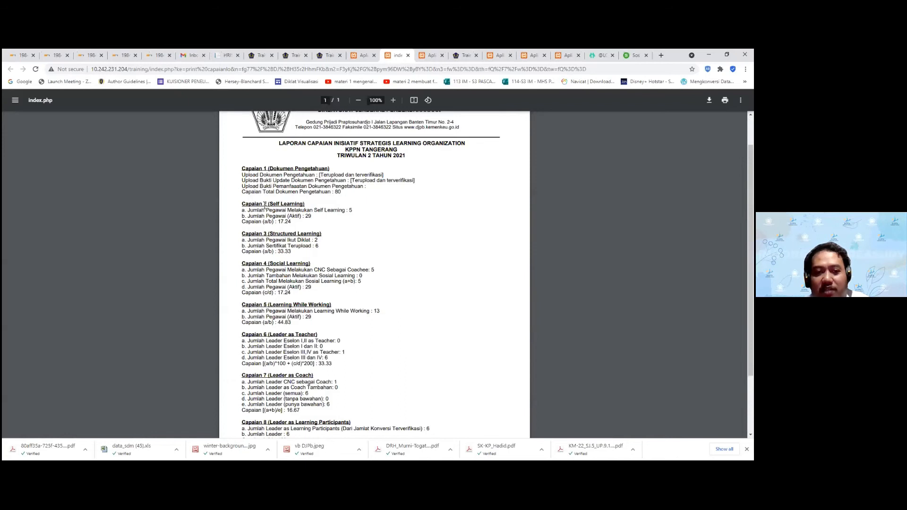
scroll(395, 303, down, 2)
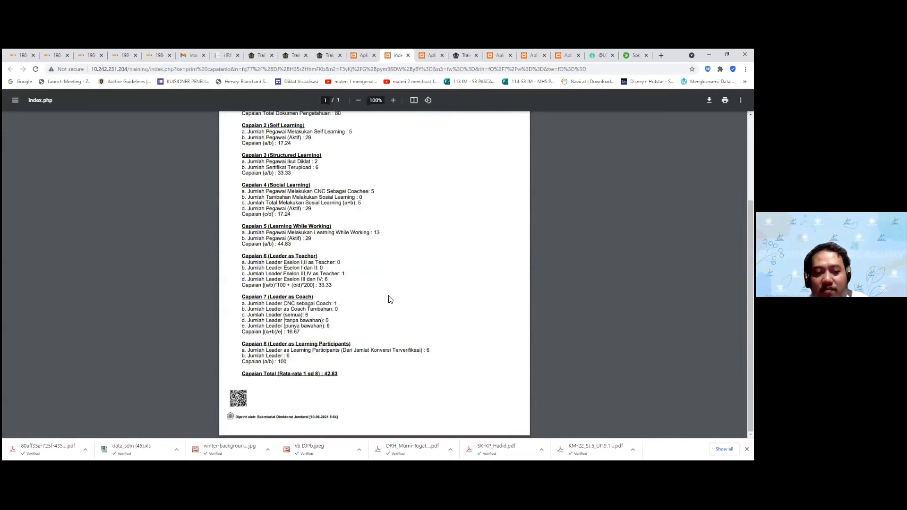
scroll(401, 199, up, 3)
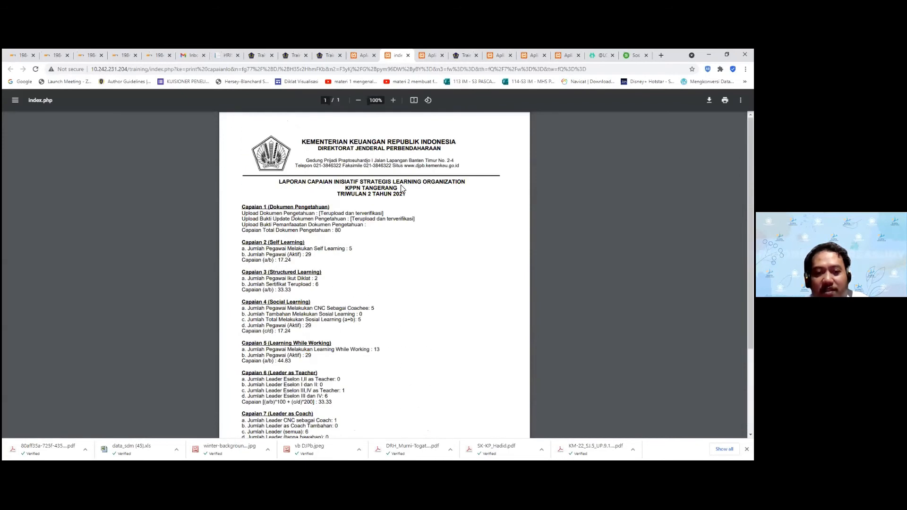
scroll(369, 239, down, 3)
scroll(406, 303, up, 1)
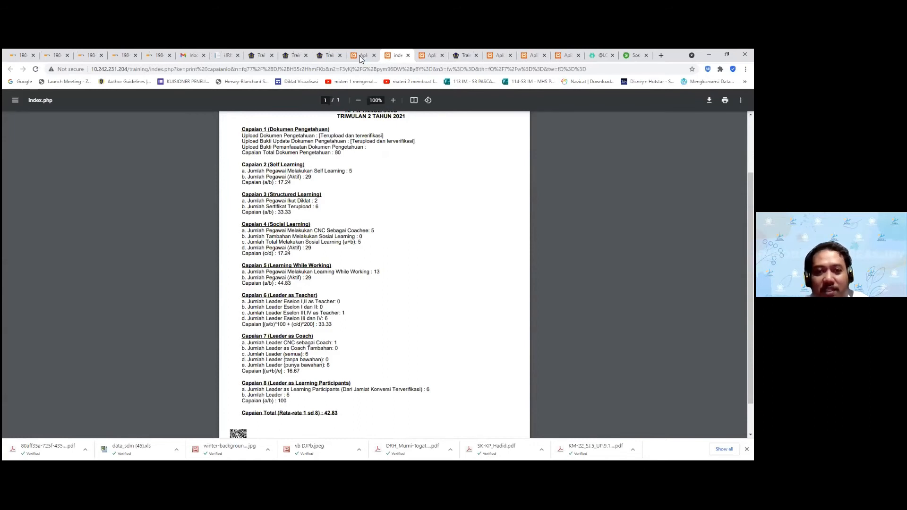
Save the report as index (2).pdf and return to the recap table
key(ctrl+s)
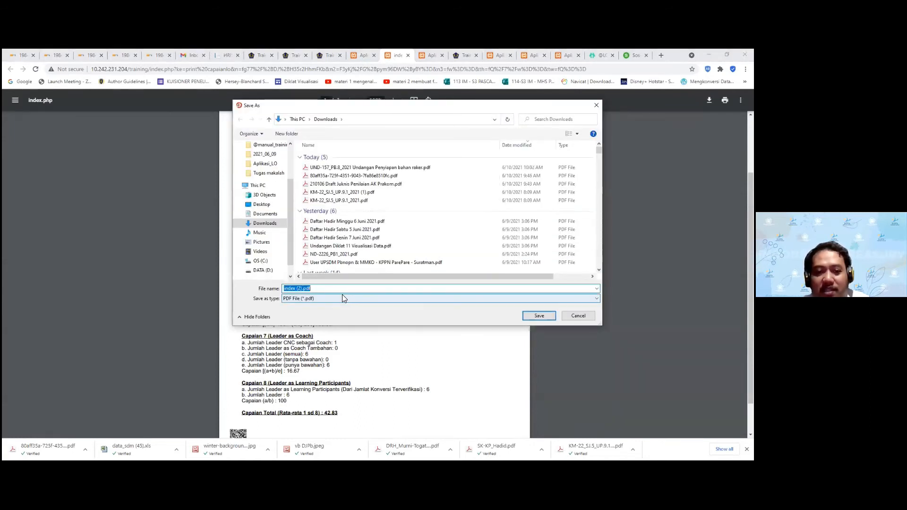
click(538, 316)
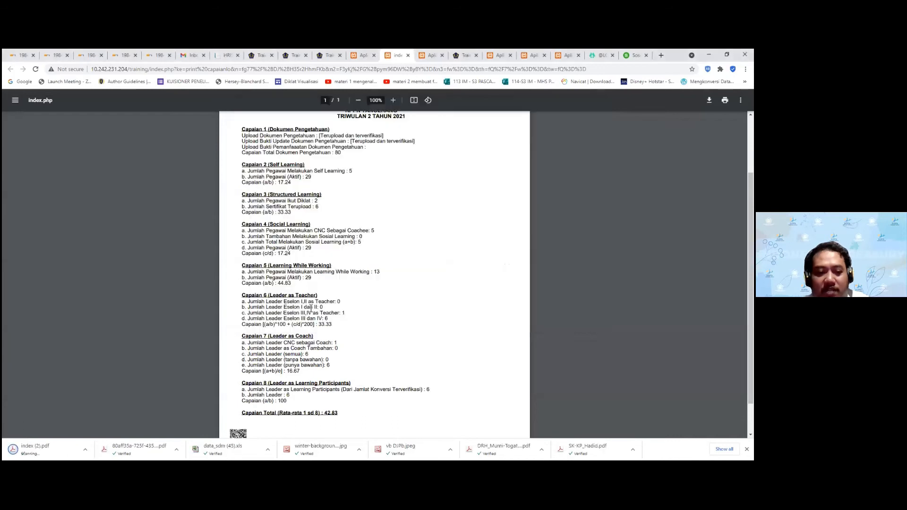
click(363, 55)
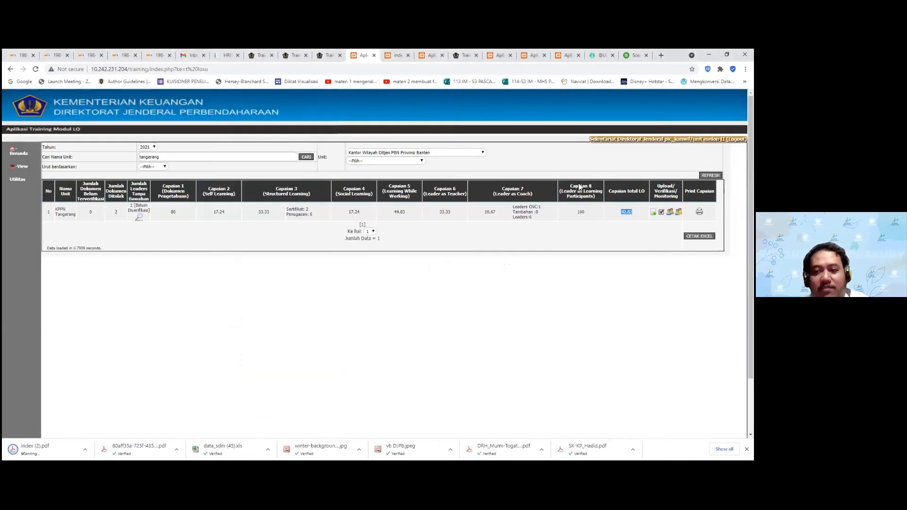
click(140, 216)
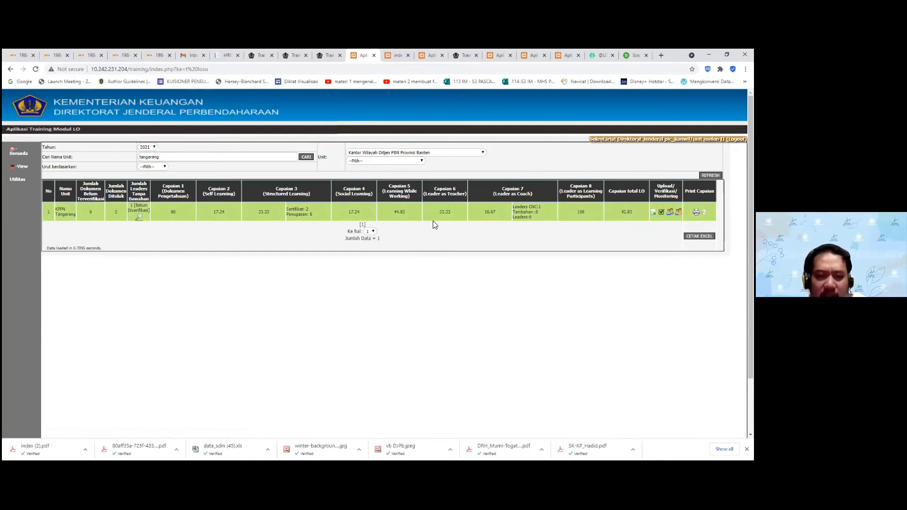
double_click(218, 212)
double_click(399, 212)
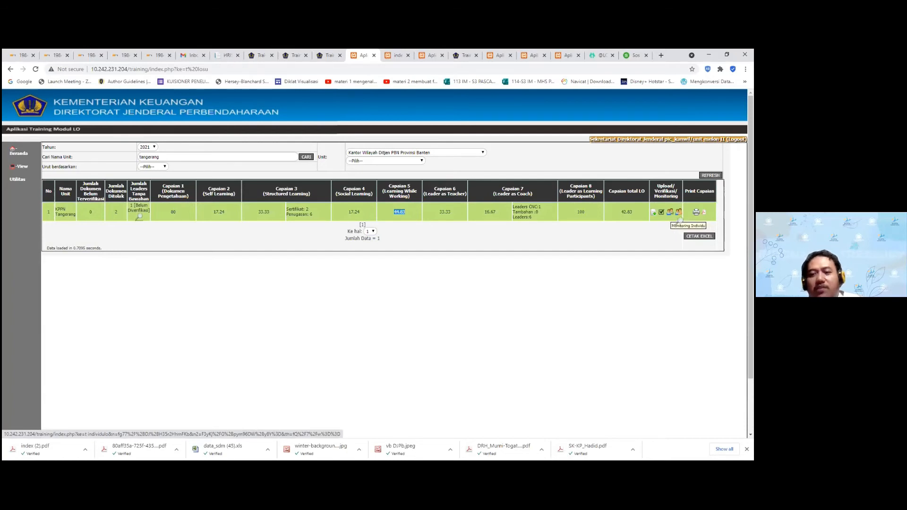
Open the individual employee LO monitoring page and point out row 2's Self and Social Learning statuses
click(679, 213)
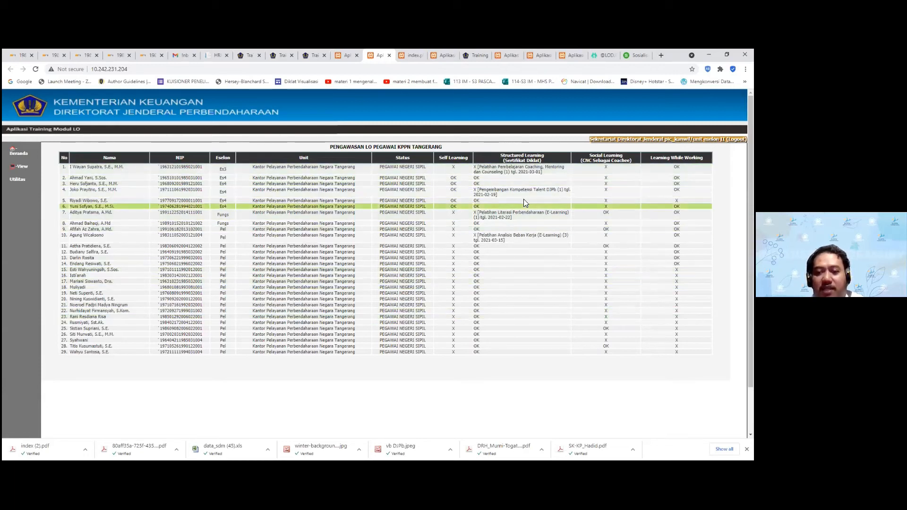
double_click(453, 177)
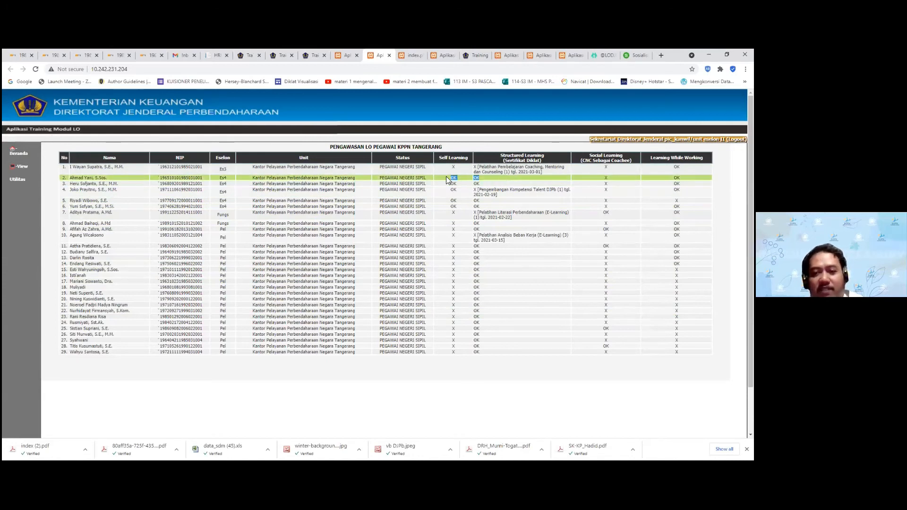
click(597, 176)
double_click(606, 177)
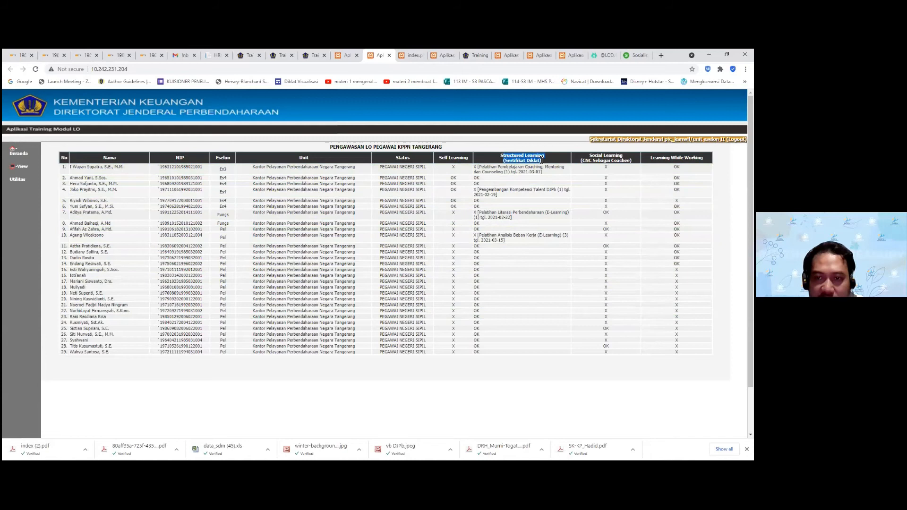
Highlight the Structured Learning entries in rows 10 and 7, then return to the summary page
drag(503, 240, 476, 235)
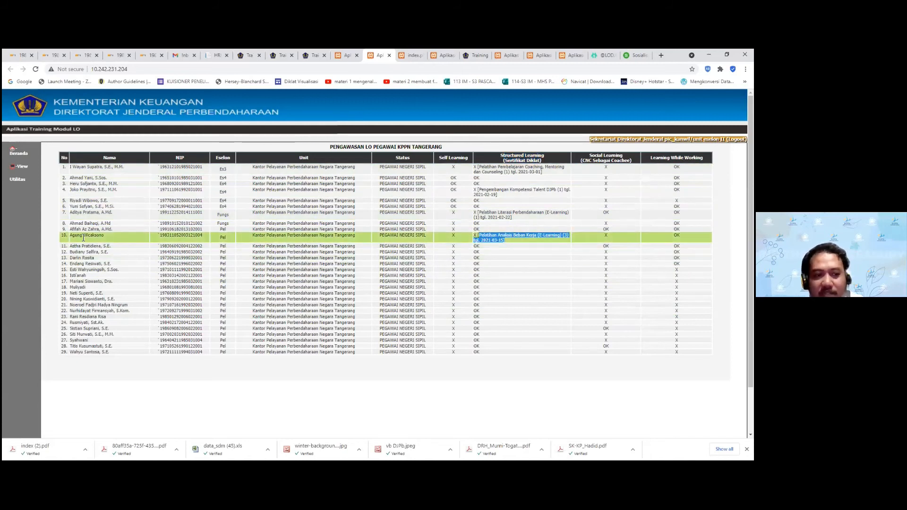
click(500, 239)
triple_click(501, 239)
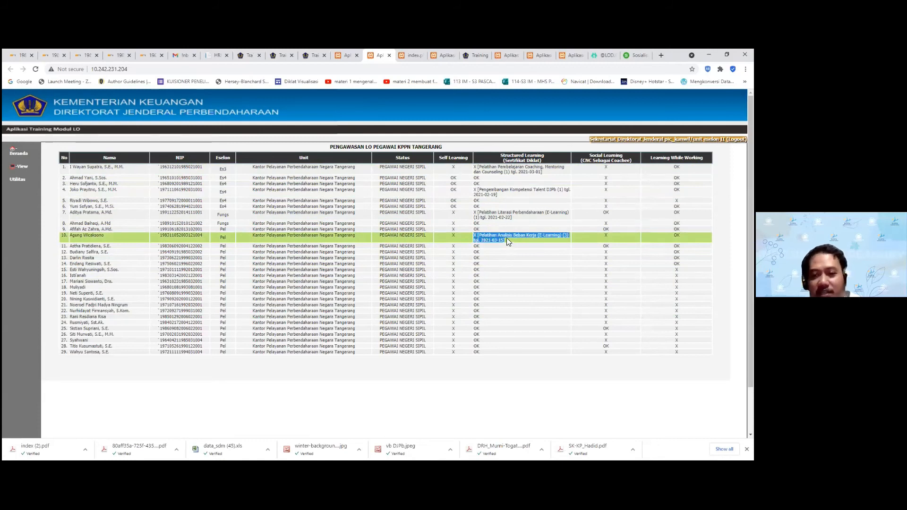
click(481, 238)
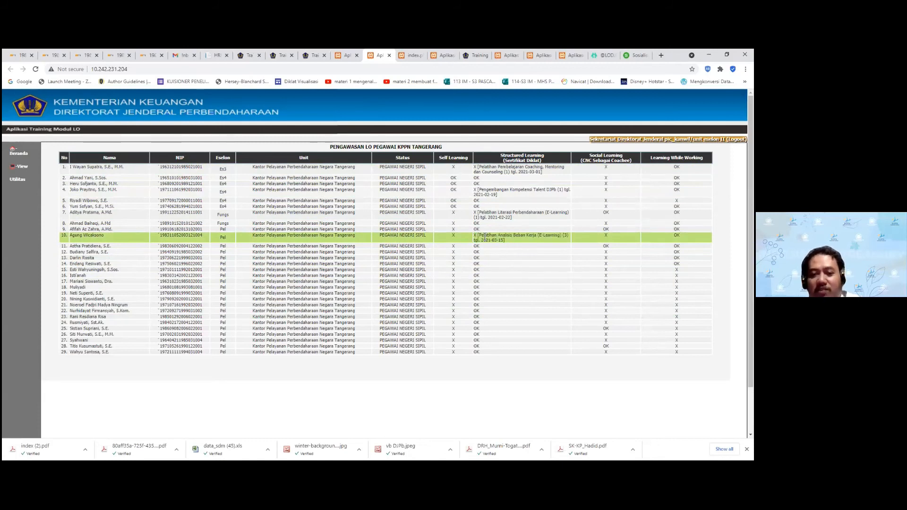
triple_click(470, 241)
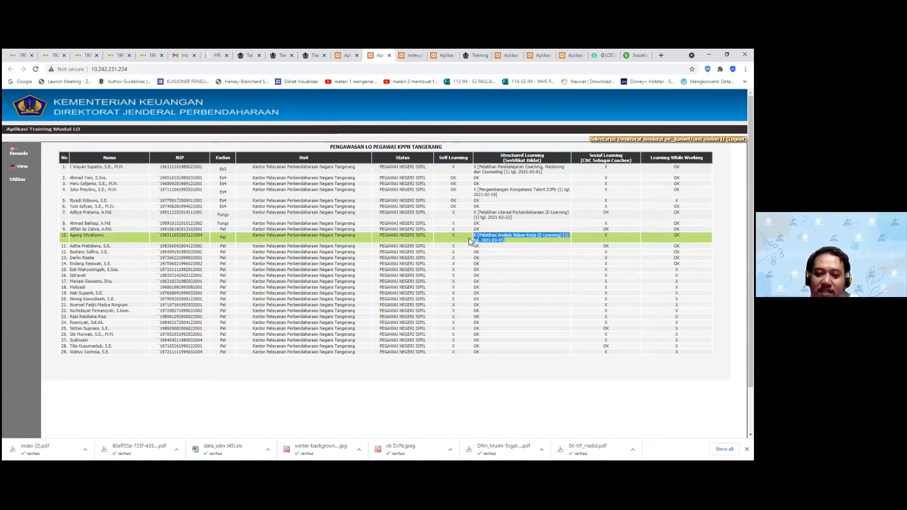
triple_click(513, 219)
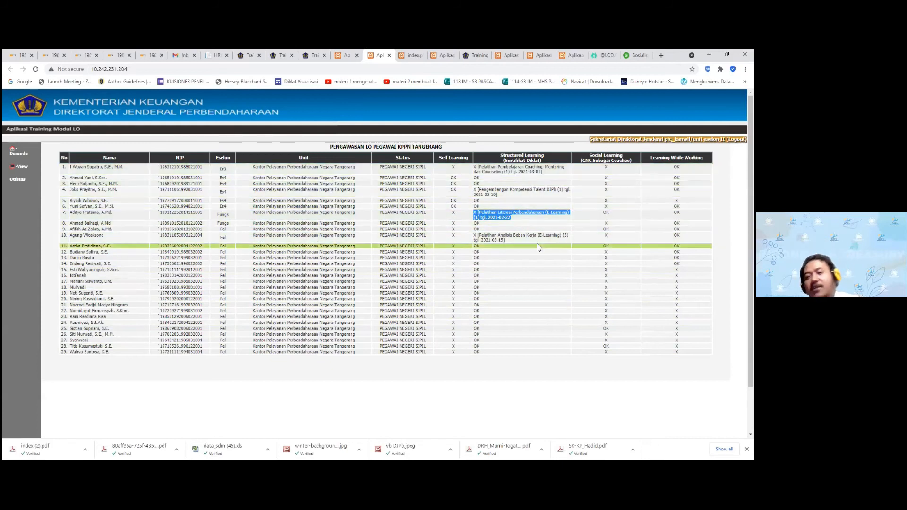
click(348, 56)
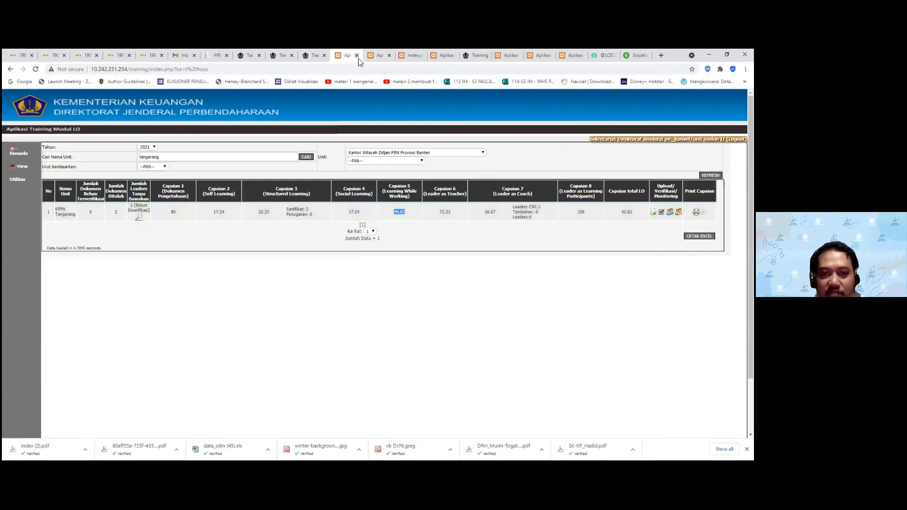
Open the leader LO monitoring page and point out the Teacher, Coach and Participant columns
click(689, 219)
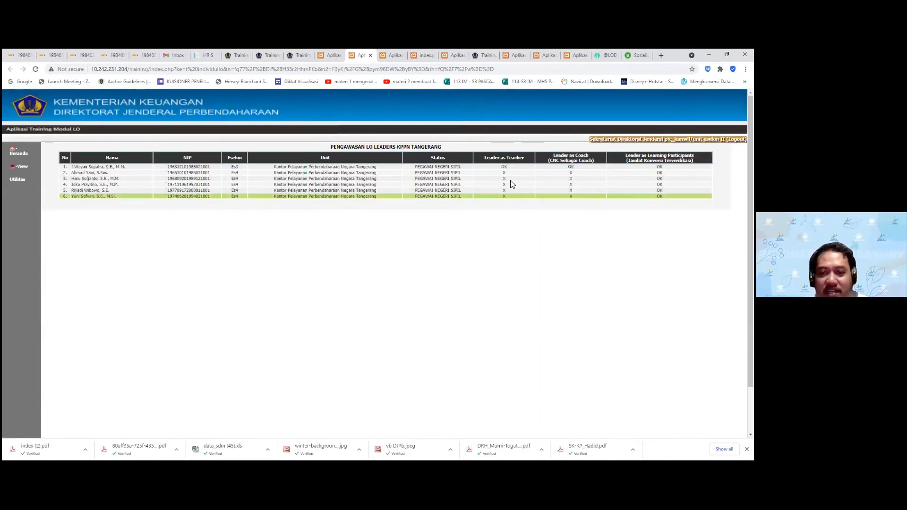
drag(486, 162, 551, 156)
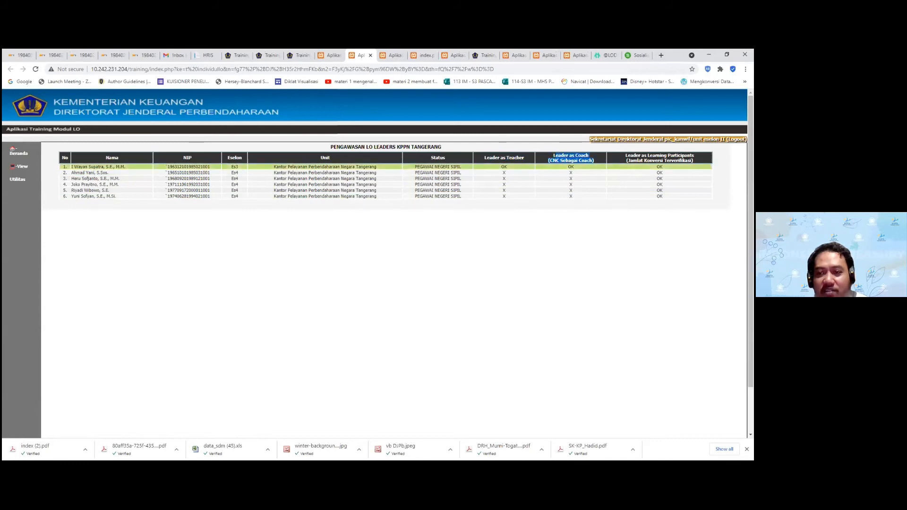
drag(694, 162, 625, 155)
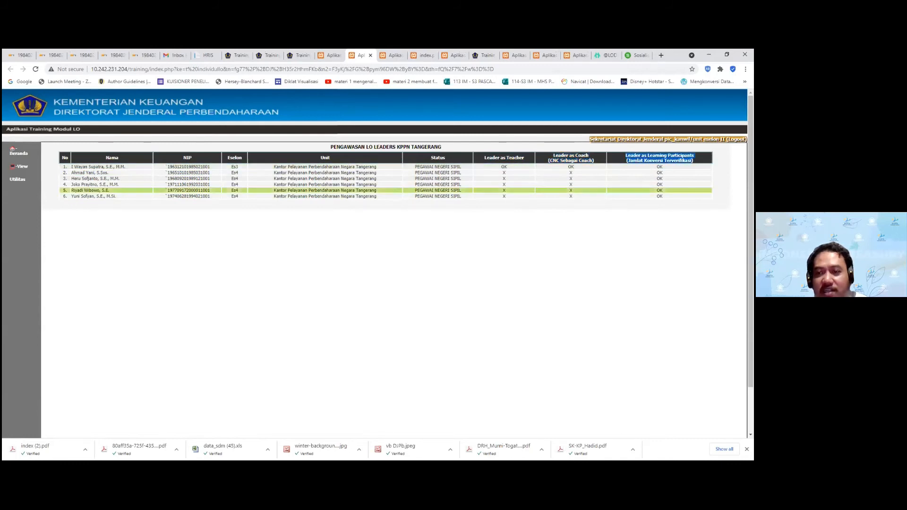
click(505, 167)
drag(695, 162, 663, 197)
click(656, 167)
Highlight the six leader rows and their coach statuses, then go back to the achievement tab
click(657, 167)
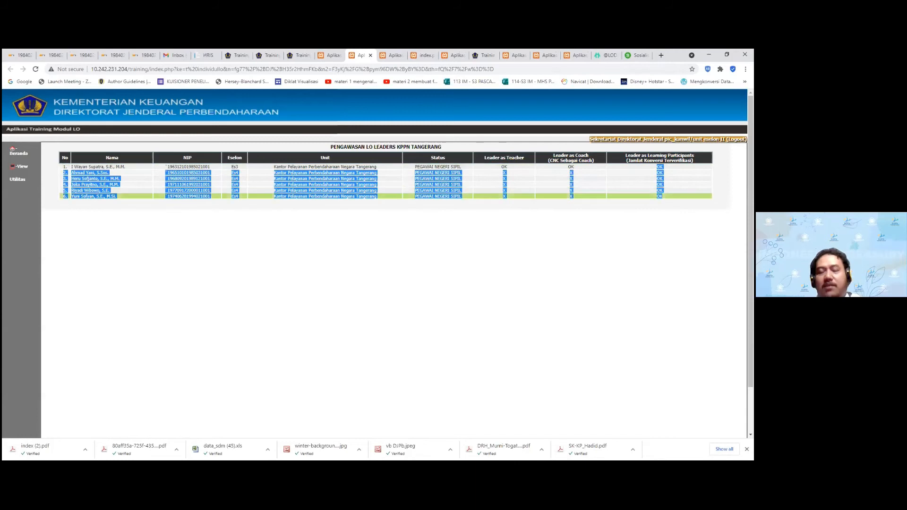
click(663, 196)
drag(662, 196, 657, 167)
click(586, 234)
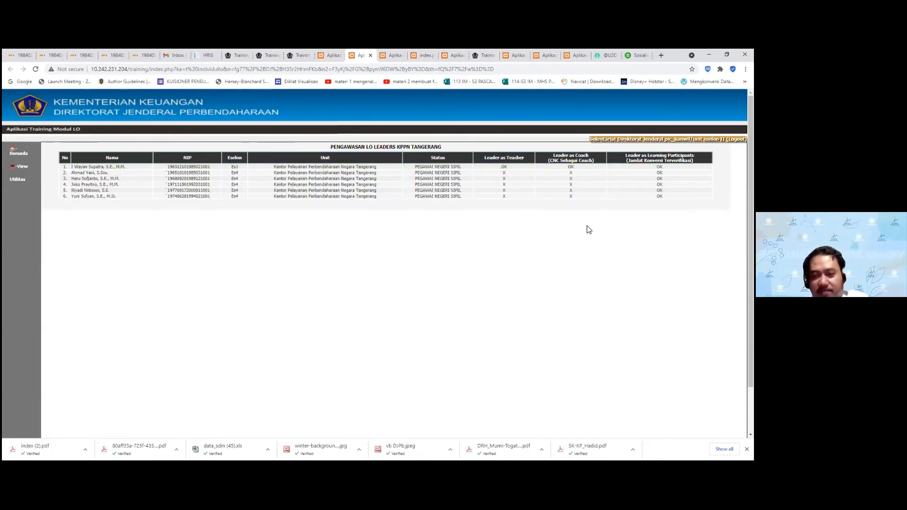
double_click(573, 167)
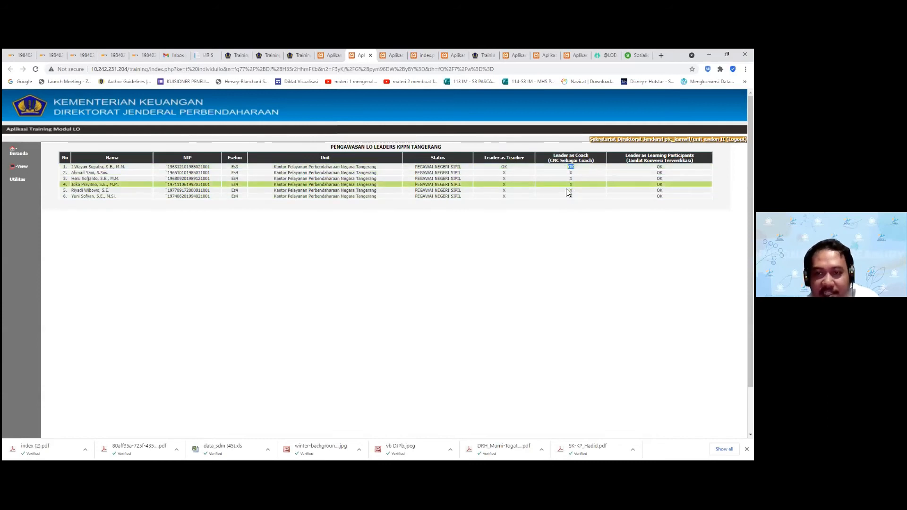
drag(569, 176, 573, 203)
click(544, 178)
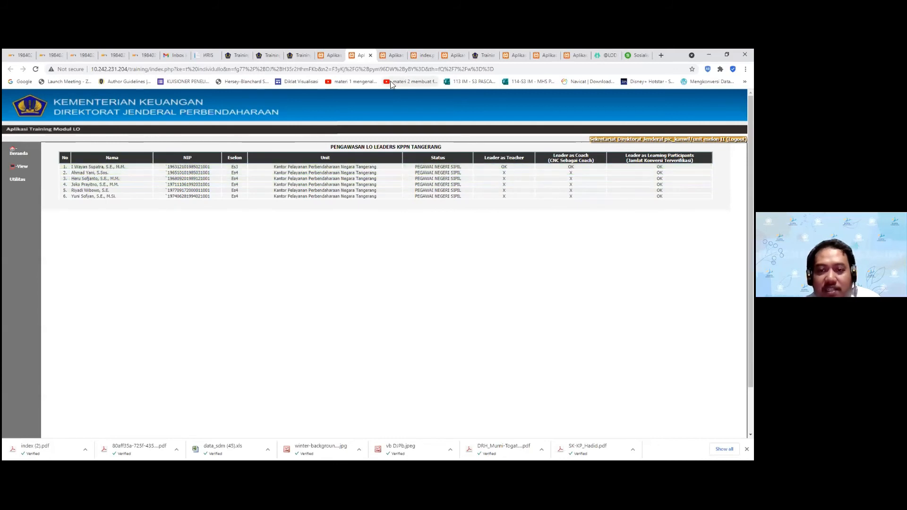
click(331, 55)
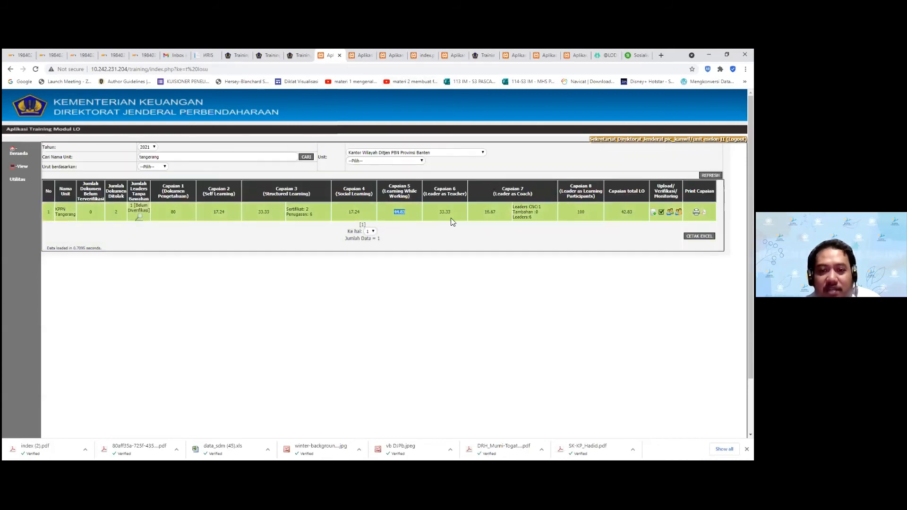
click(23, 169)
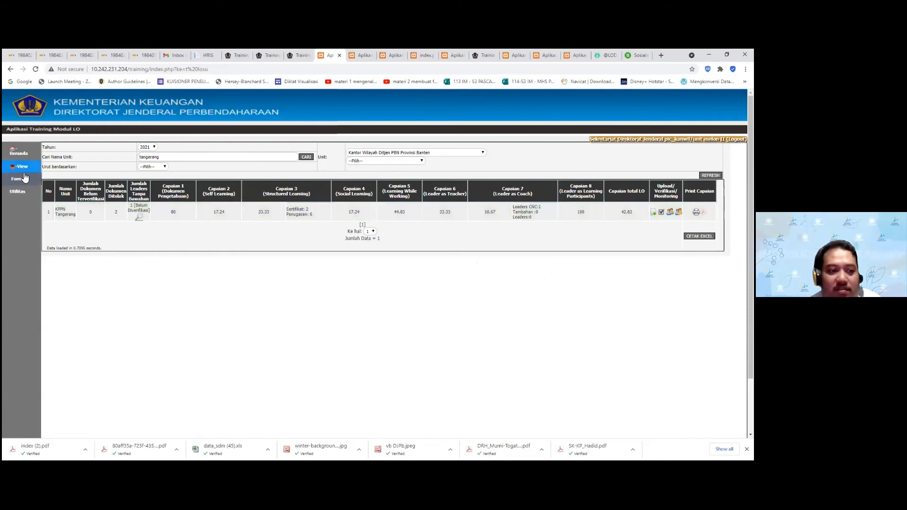
Reload the KPPN Tangerang unit achievement page through View > Form > Capaian Unit
mouse_move(25, 178)
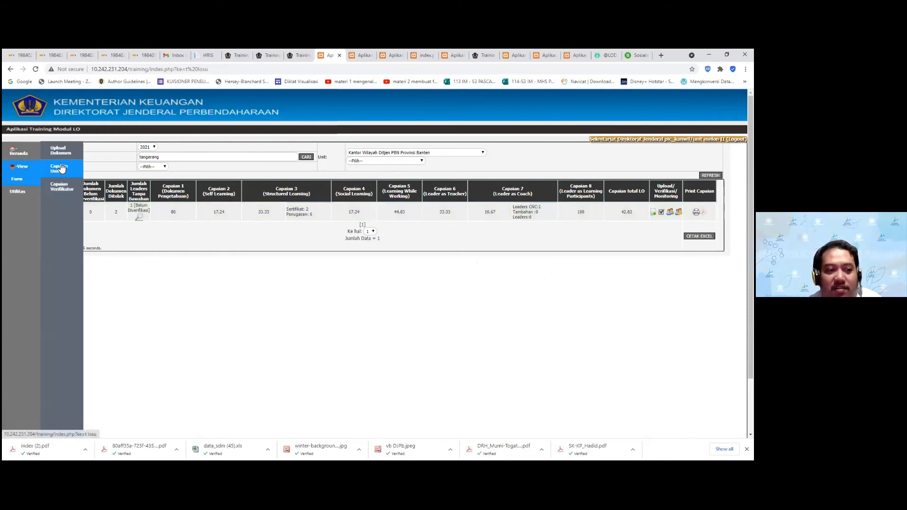
click(61, 168)
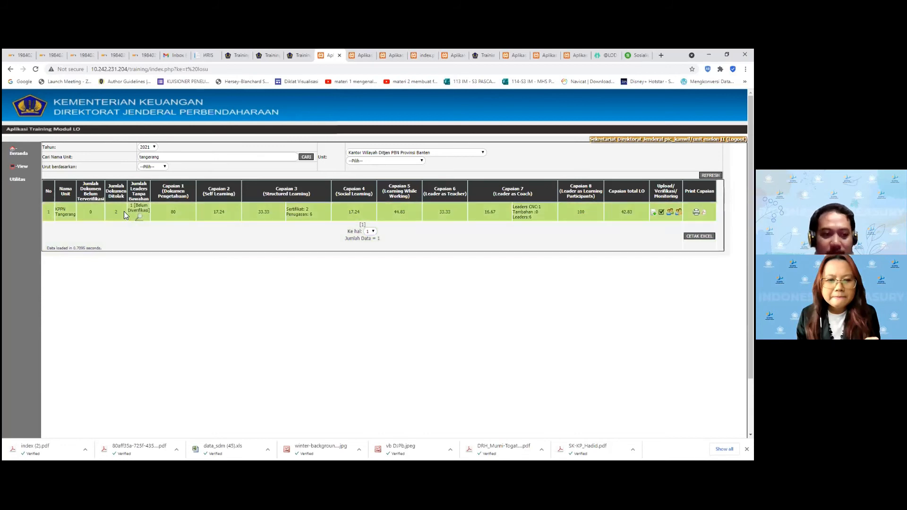
mouse_move(140, 217)
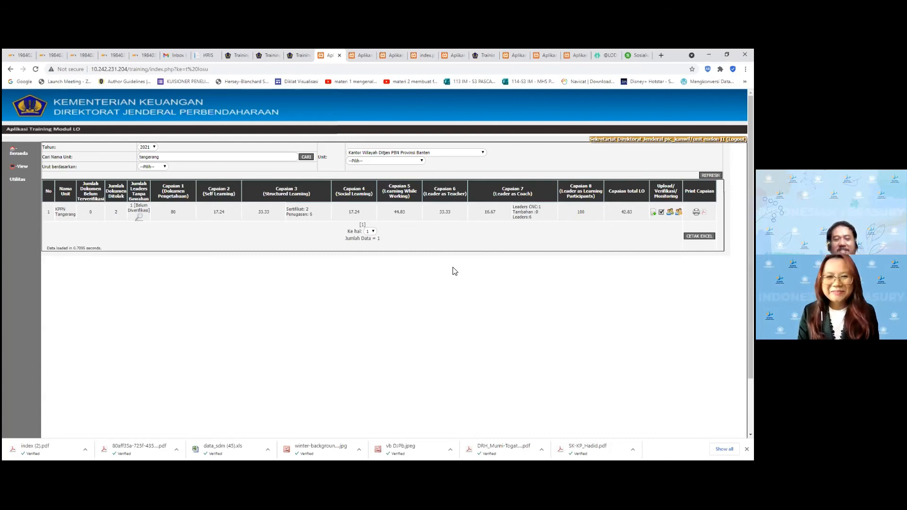
Switch to the Dokumen LO KPPN Tangerang page and select the Dokumen Pengetahuan label
click(362, 55)
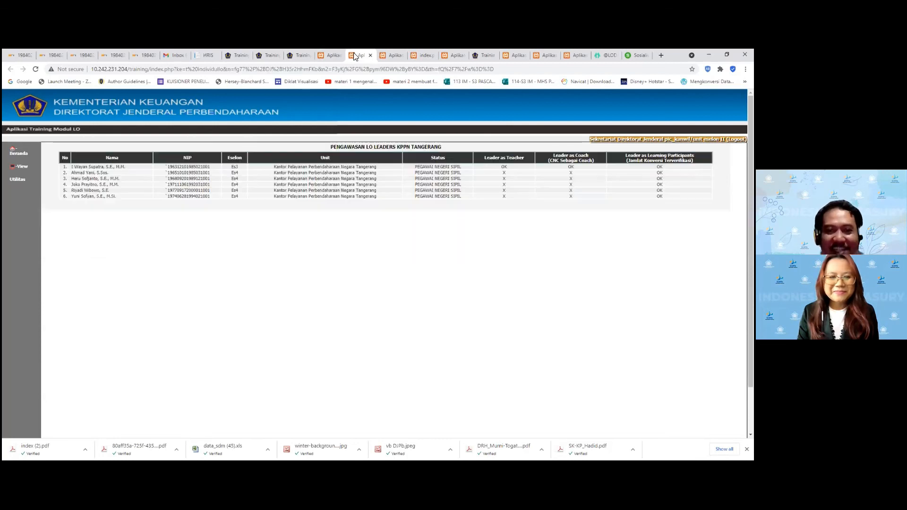
click(396, 56)
click(425, 55)
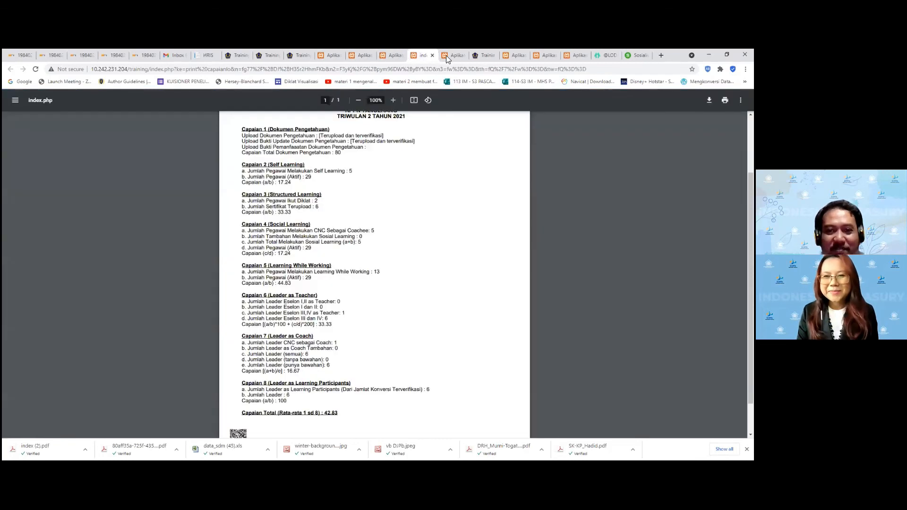
click(451, 55)
scroll(338, 184, down, 1)
mouse_move(111, 141)
mouse_down()
mouse_move(60, 142)
mouse_move(110, 143)
mouse_up()
click(110, 140)
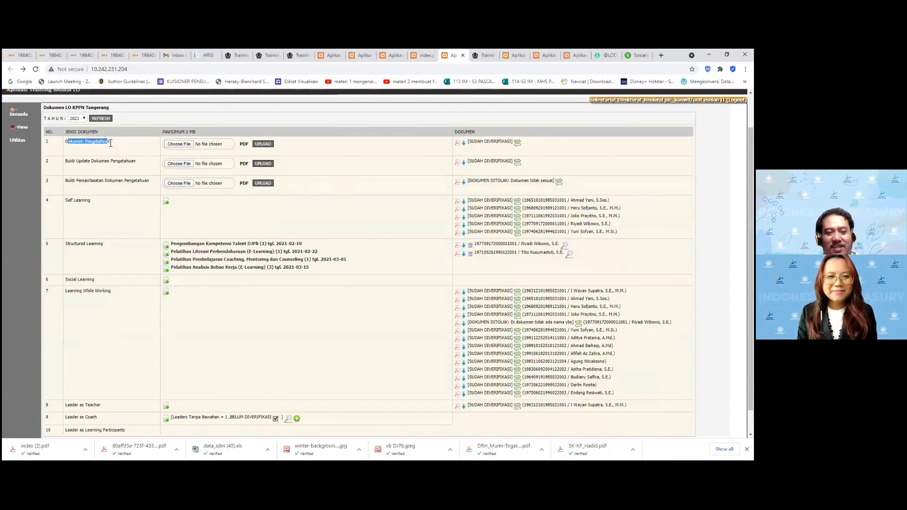
click(67, 154)
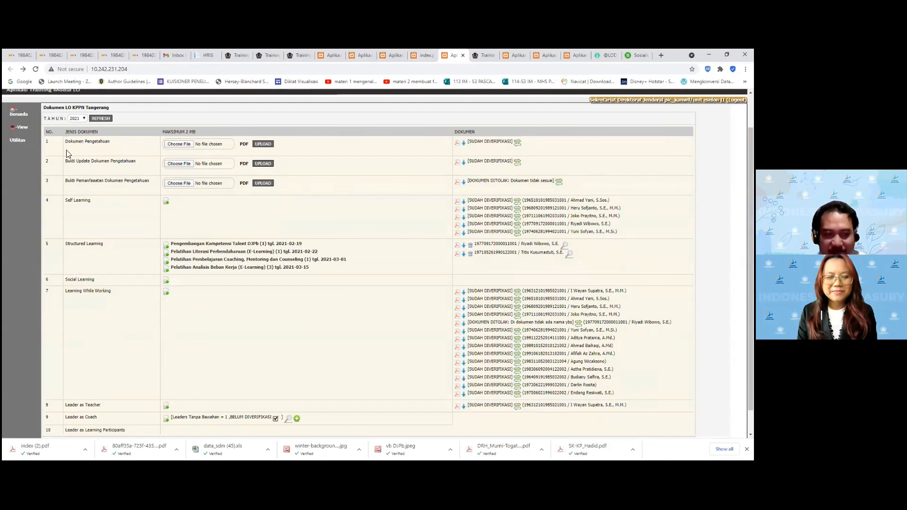
Highlight the Dokumen Pengetahuan, Bukti Update and Bukti Pemanfaatan document-type labels in rows 1–3
drag(65, 143, 111, 142)
click(120, 162)
drag(66, 162, 138, 164)
drag(66, 182, 151, 185)
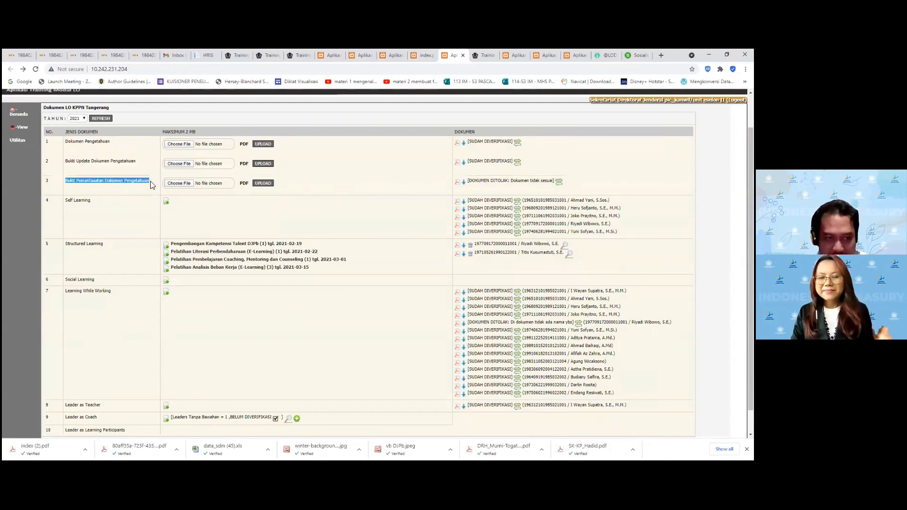
click(357, 161)
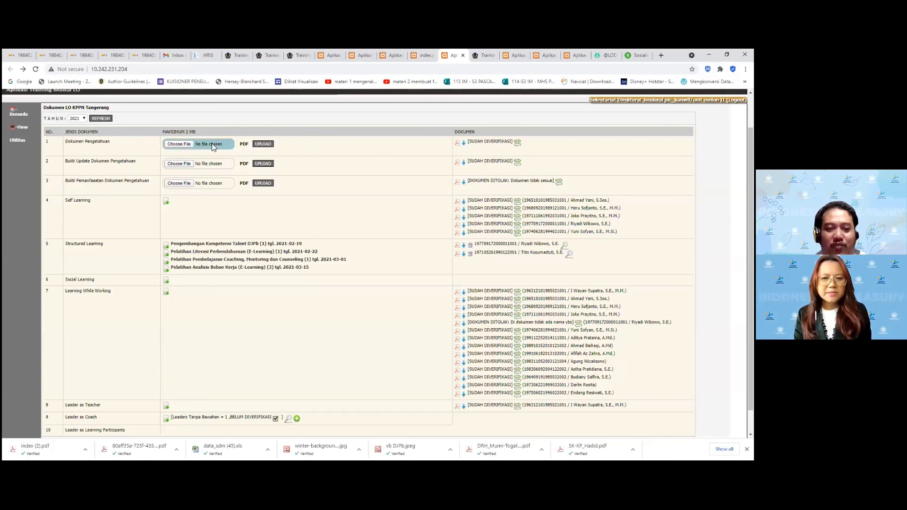
Highlight the row 2 and row 3 labels again, then move to the employee monitoring tab
drag(85, 161, 134, 161)
click(72, 161)
drag(71, 161, 132, 161)
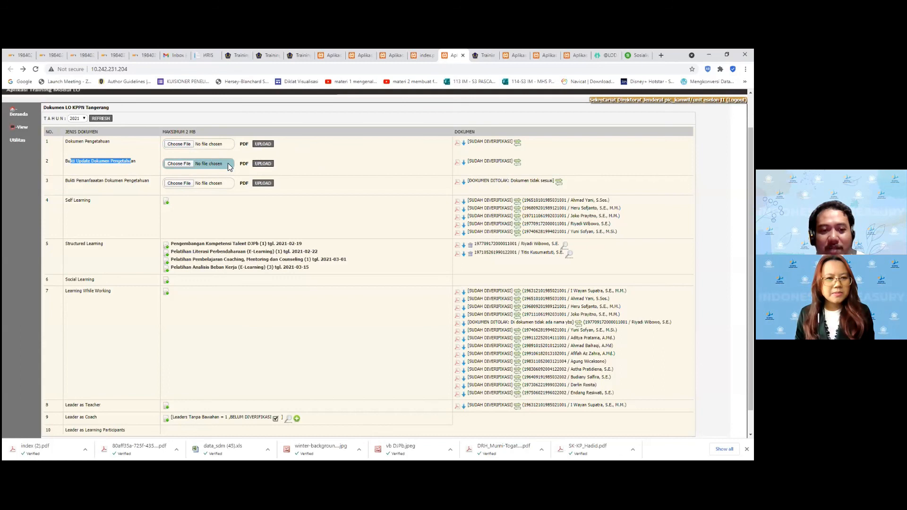
click(103, 189)
drag(62, 184, 140, 179)
click(71, 190)
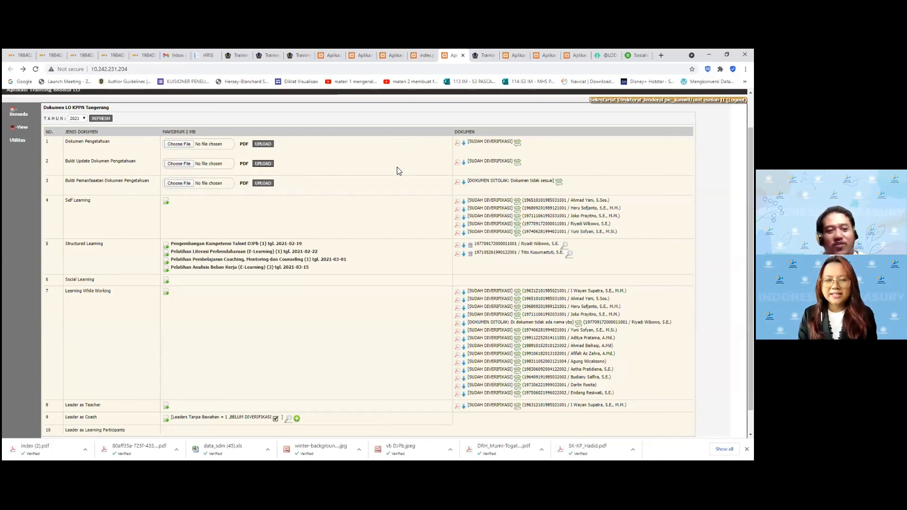
click(395, 56)
click(332, 55)
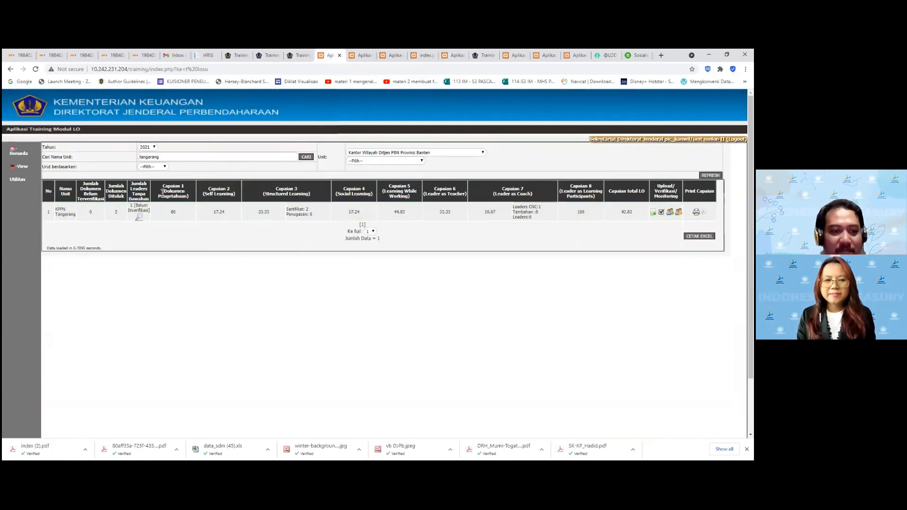
triple_click(182, 185)
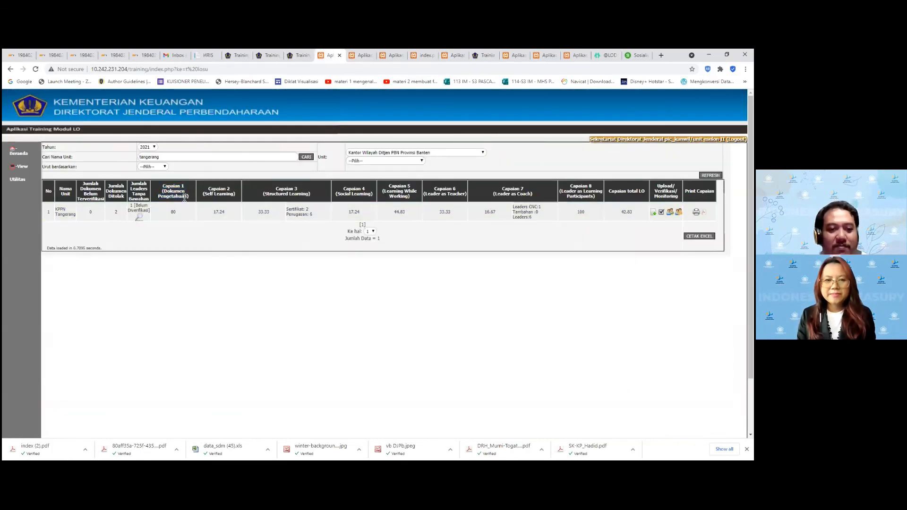
drag(238, 194, 217, 197)
drag(159, 185, 188, 199)
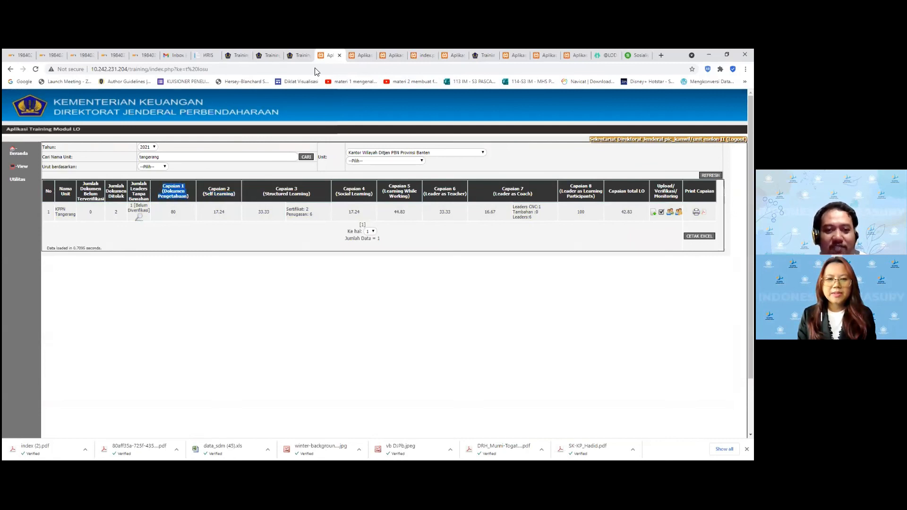
click(364, 56)
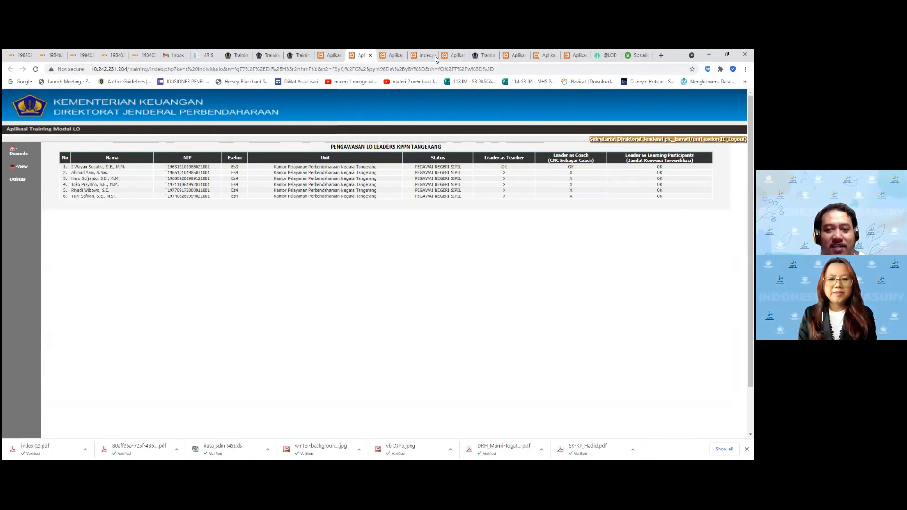
click(452, 56)
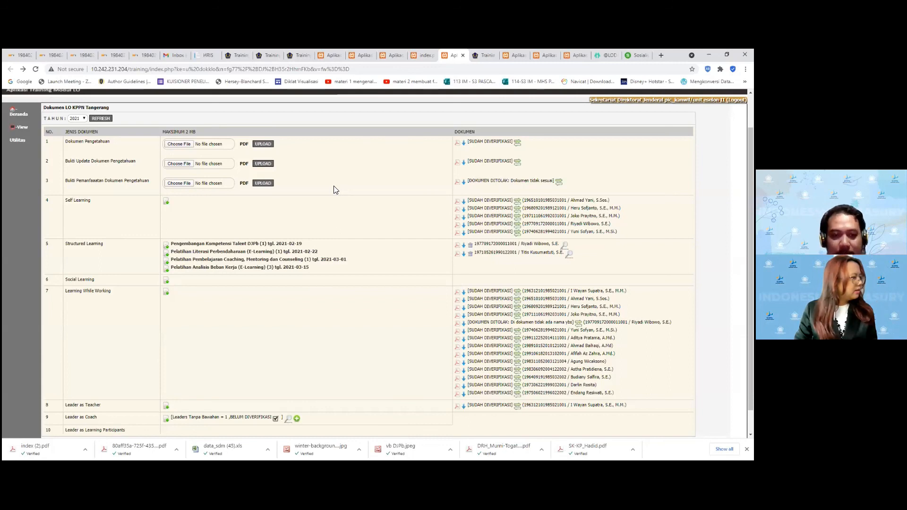
Cycle through the monitoring tabs, close two extra app tabs, and return to the 42.83 achievement table
scroll(382, 226, down, 1)
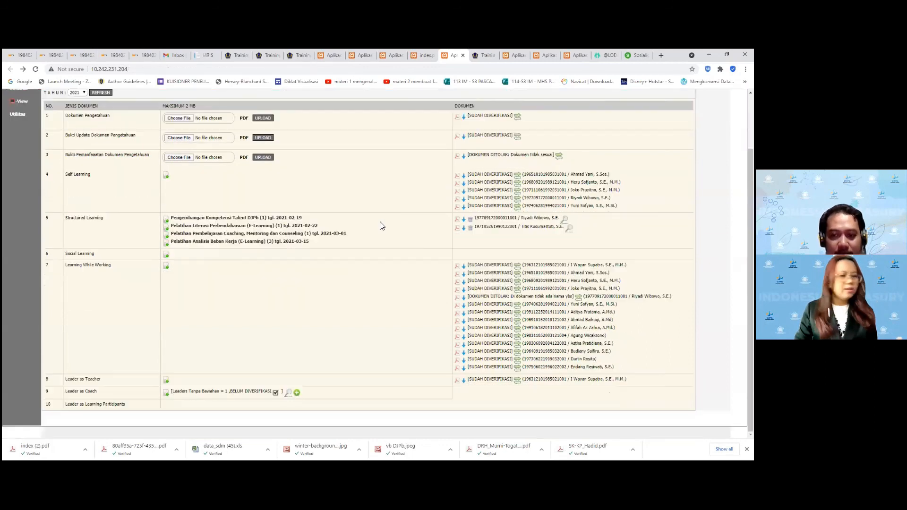
scroll(382, 226, up, 1)
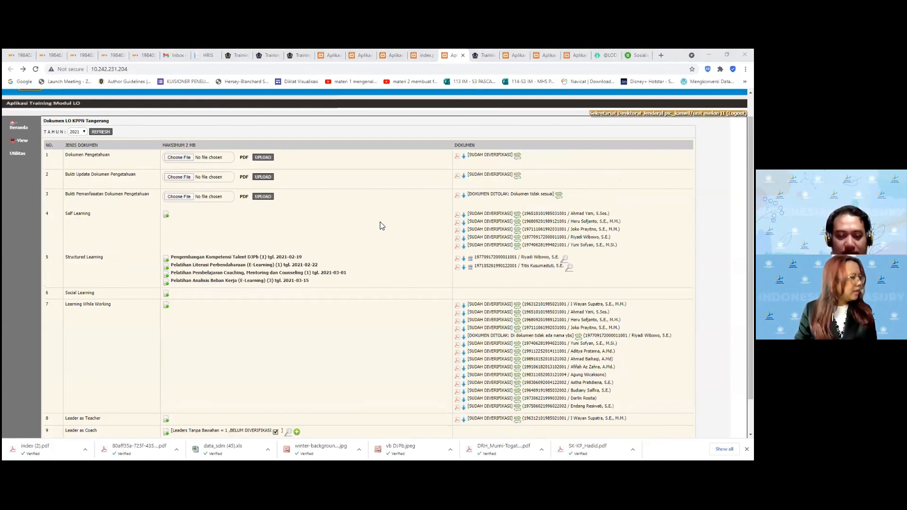
click(390, 55)
click(364, 58)
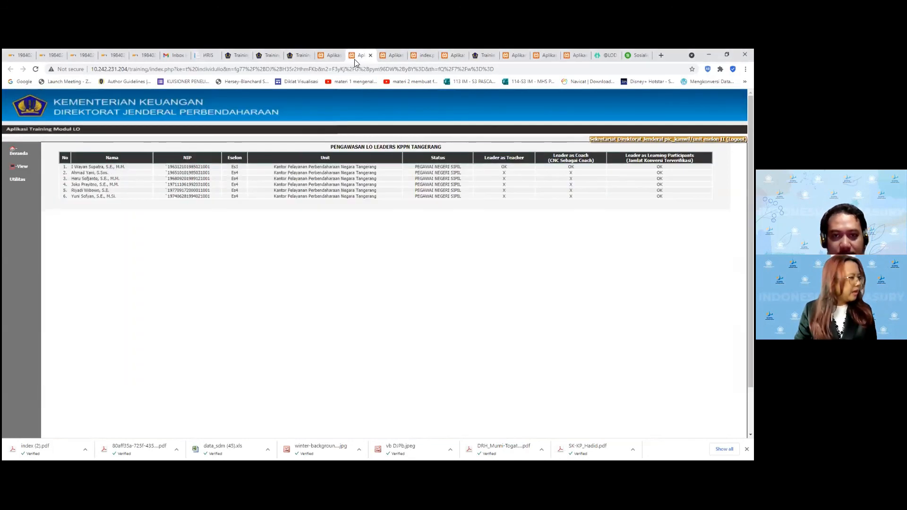
click(330, 56)
click(371, 58)
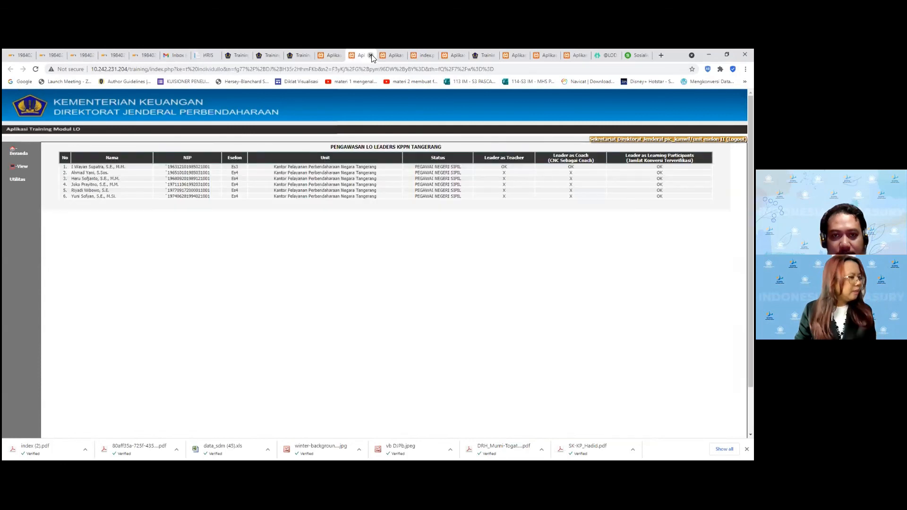
click(370, 55)
click(370, 55)
click(387, 56)
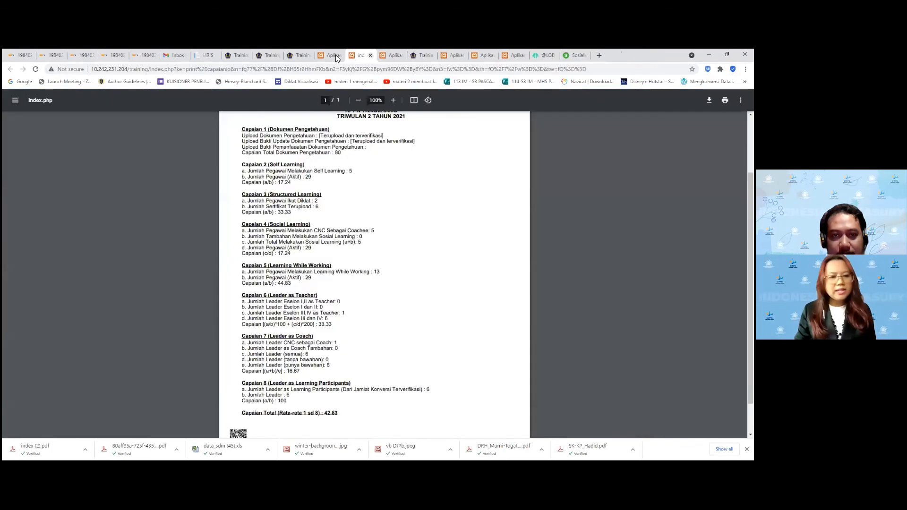
click(332, 56)
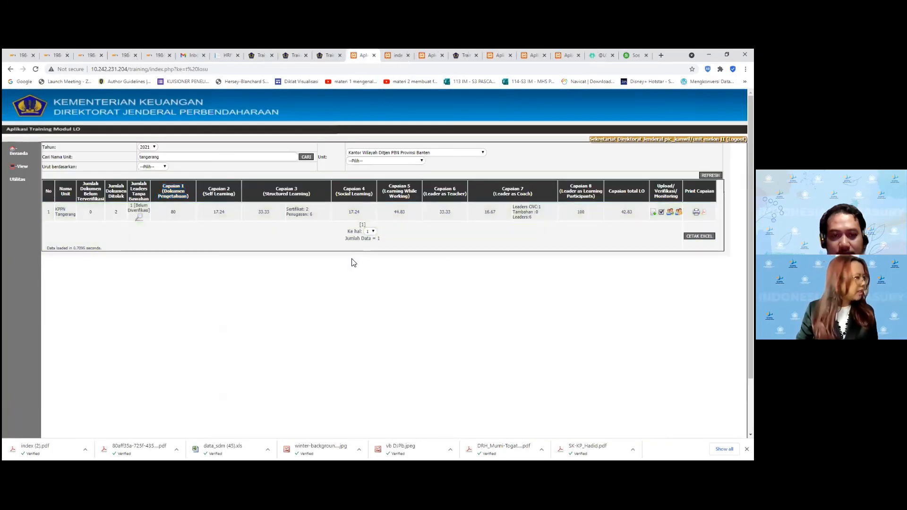